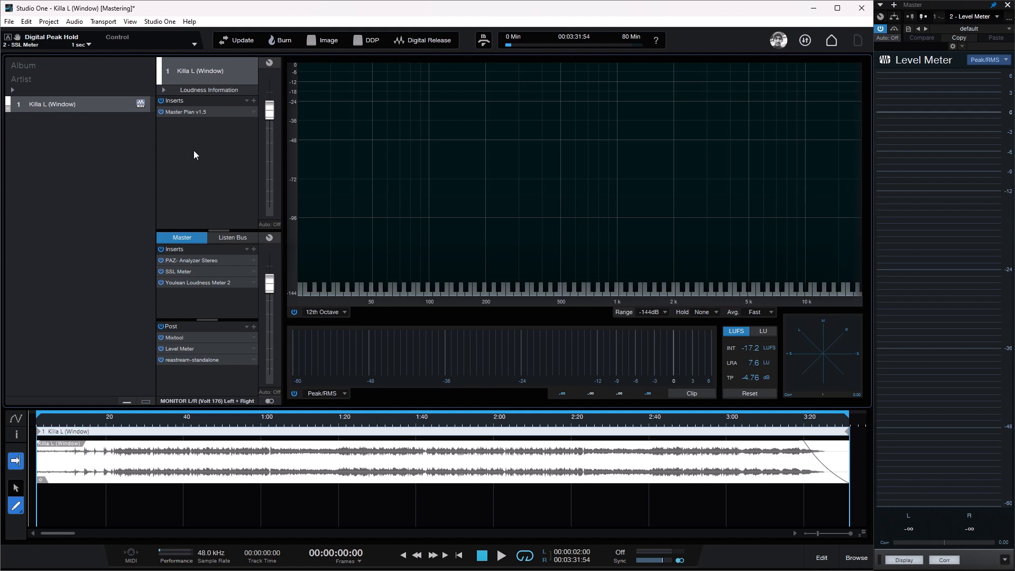
Step: View Master Plan on the track and the PAZ Analyzer, SSL Meter and Youlean Loudness Meter 2 on the master
double_click(197, 112)
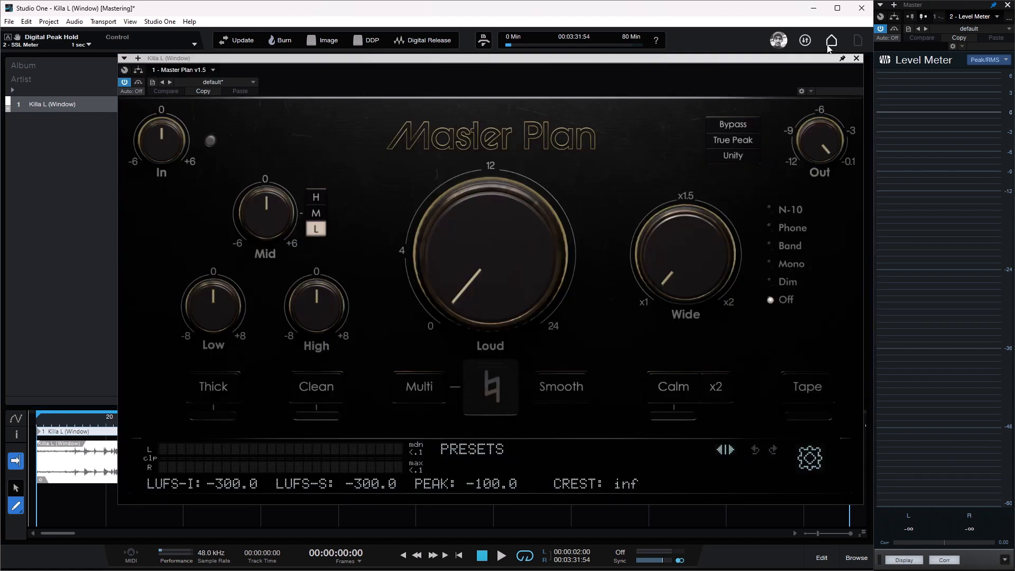
click(857, 59)
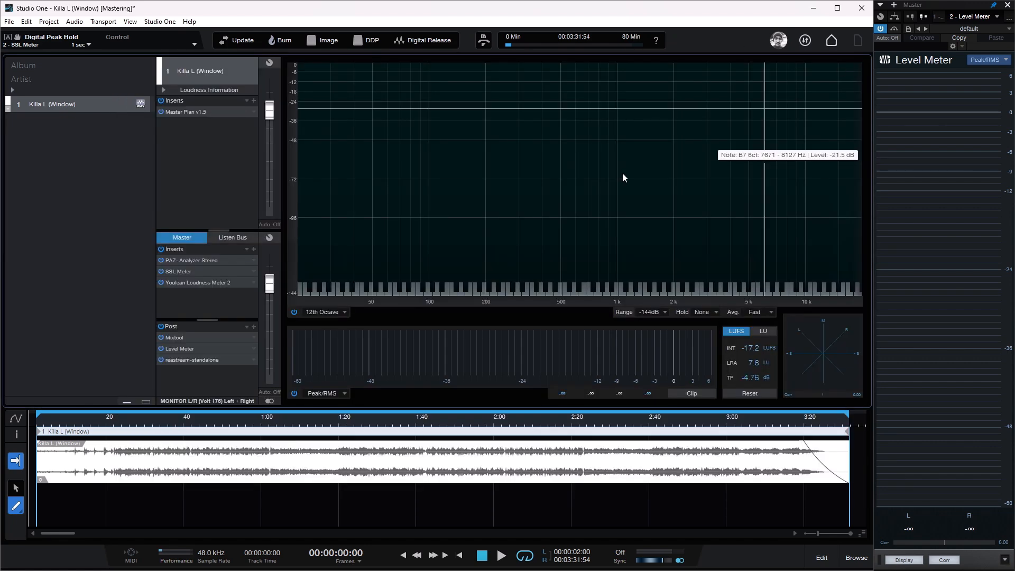
double_click(194, 261)
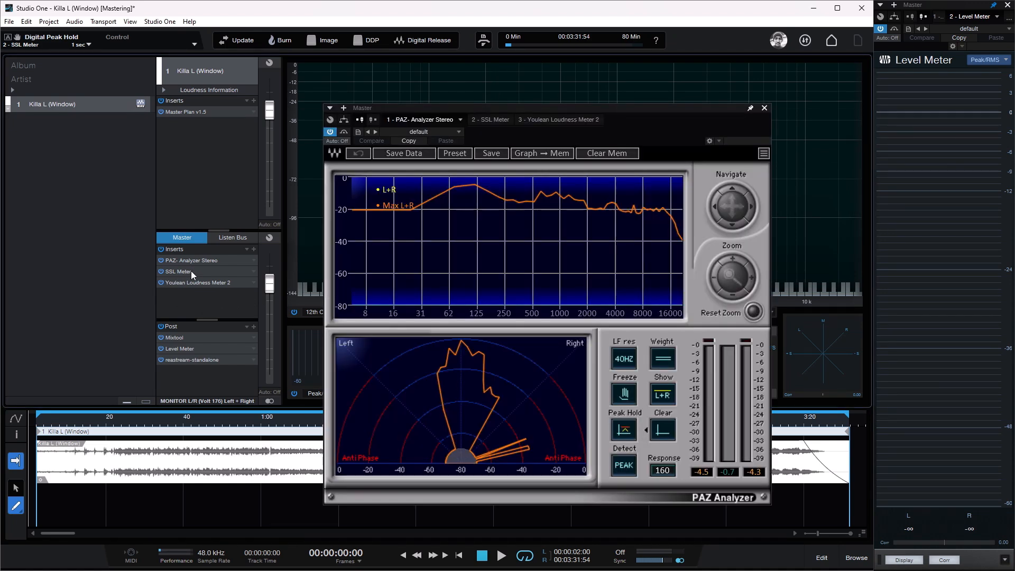
double_click(191, 271)
double_click(196, 284)
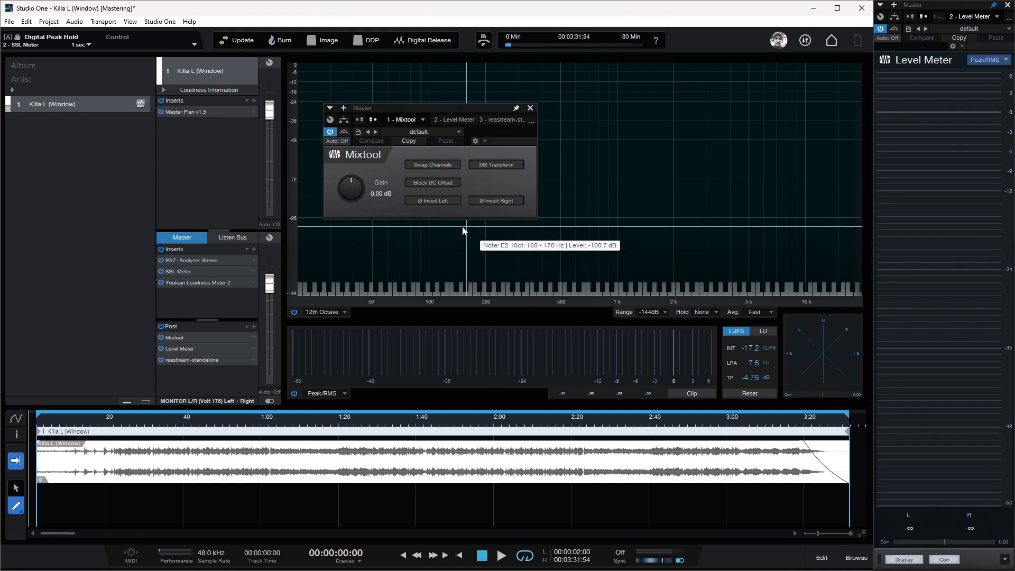
Step: View the ReaStream and Mixtool plugins in the master's post section
click(195, 359)
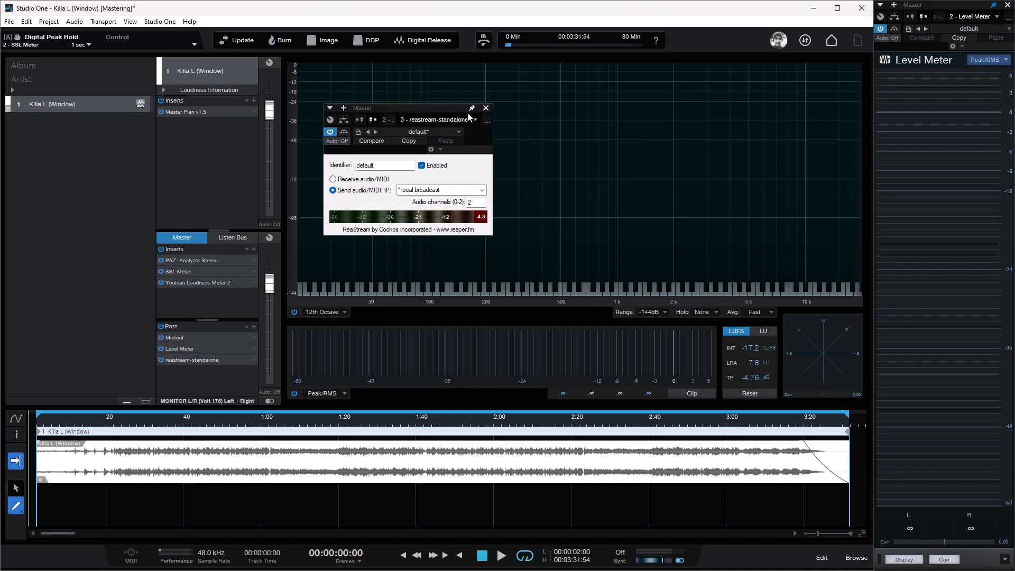
click(486, 108)
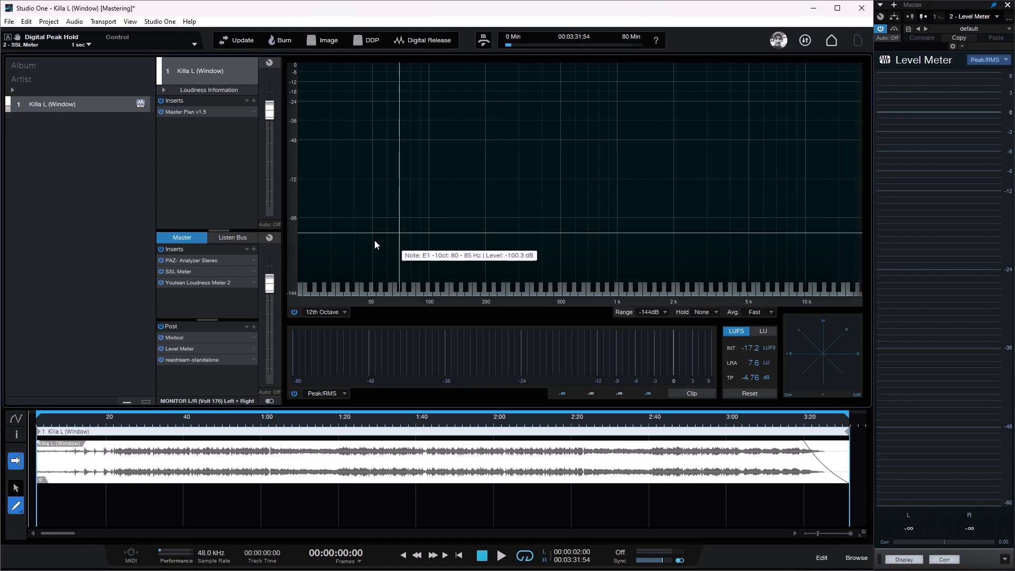
click(182, 339)
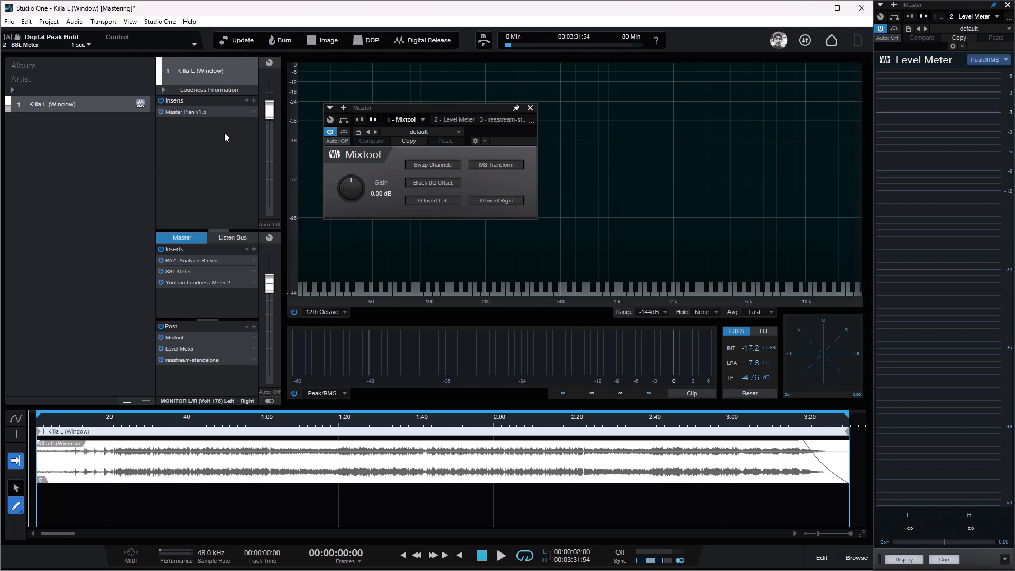
Step: Open Master Plan on the track and raise its Loud control to about 11.75 dB
click(212, 111)
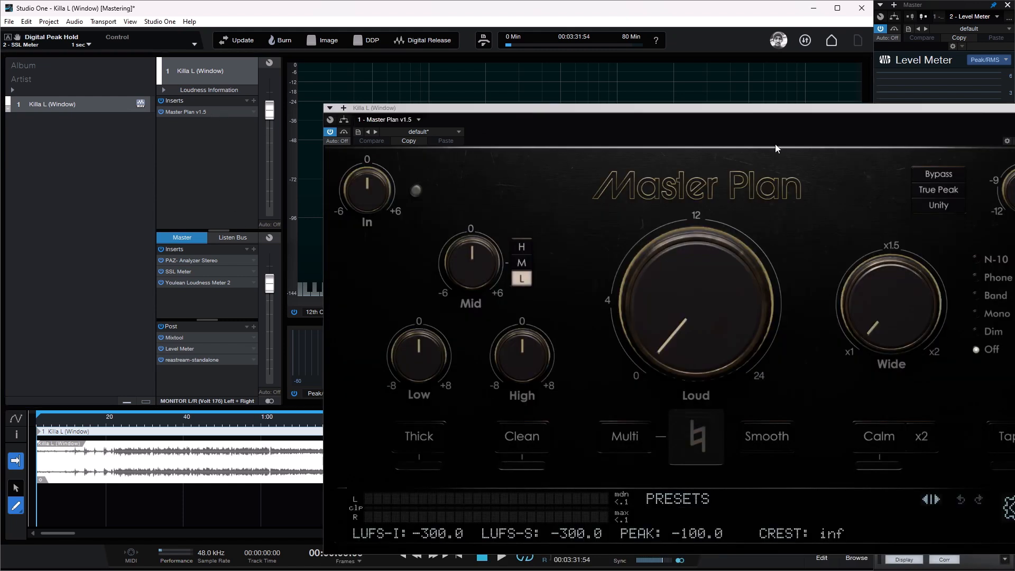
drag(799, 112, 633, 73)
mouse_move(544, 237)
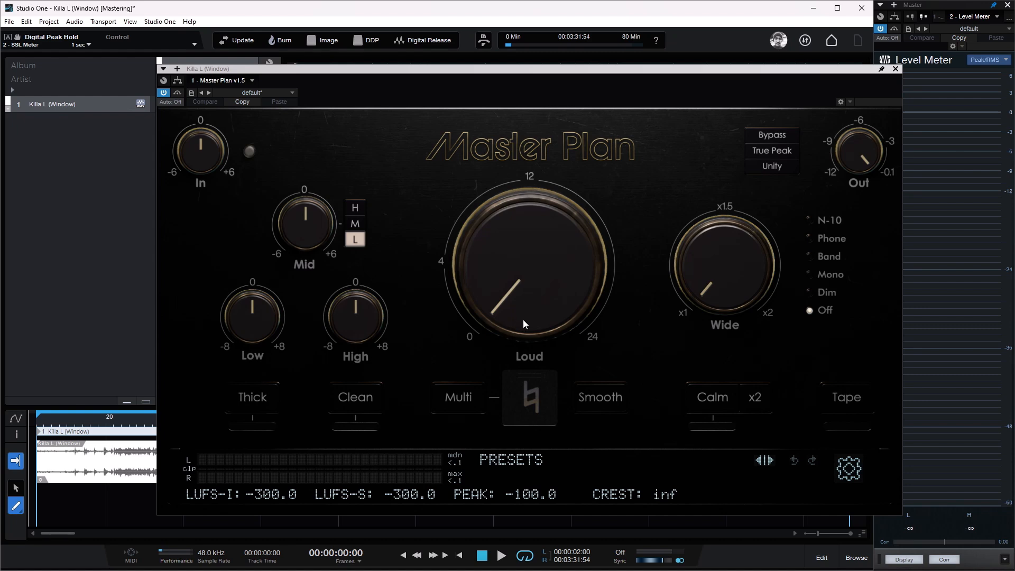
drag(528, 288, 564, 174)
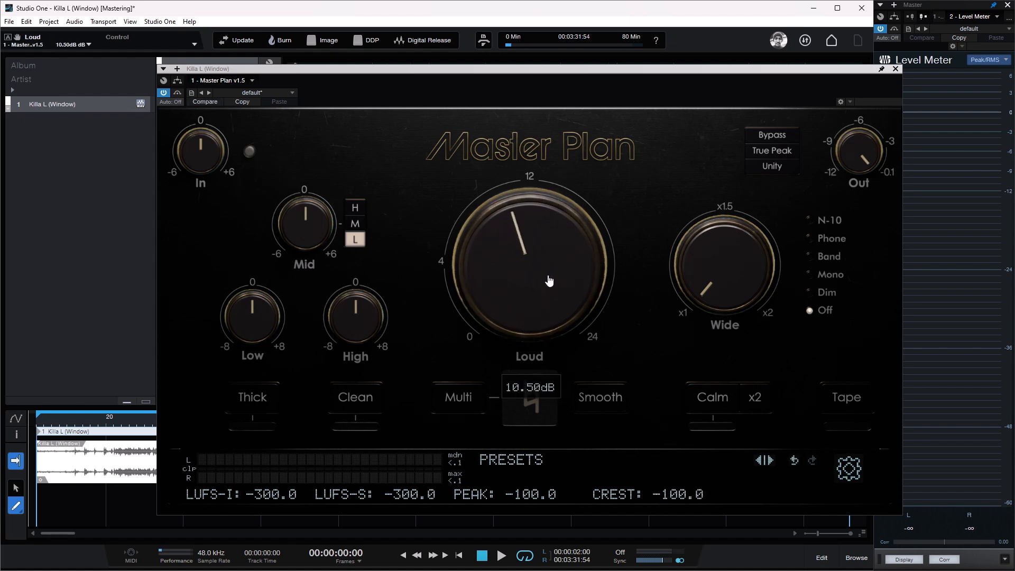
drag(541, 306, 546, 296)
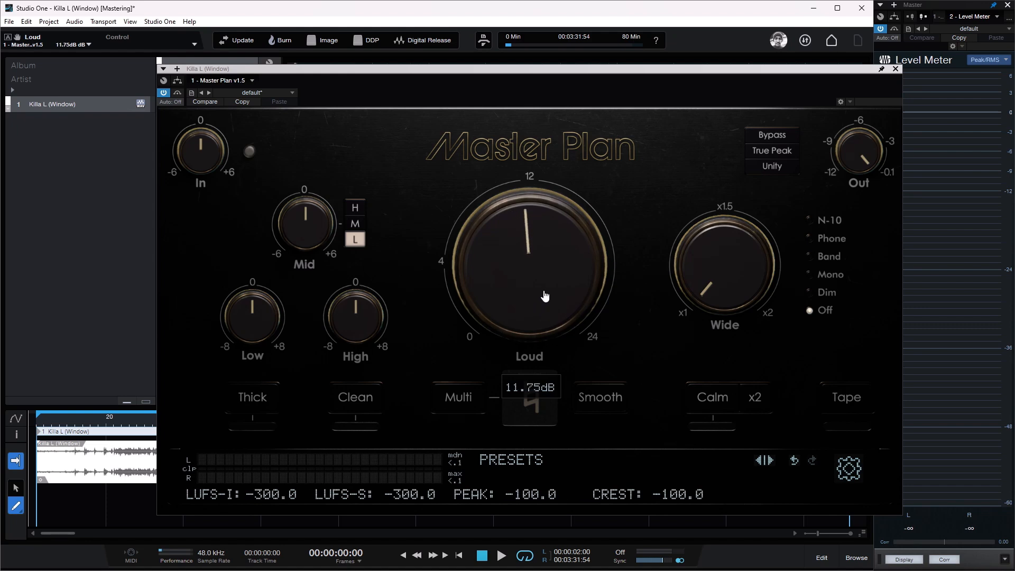
Step: Toggle Unity on and off in Master Plan and bring Loud down to about 0.83 dB
click(779, 167)
click(778, 168)
drag(587, 275, 538, 411)
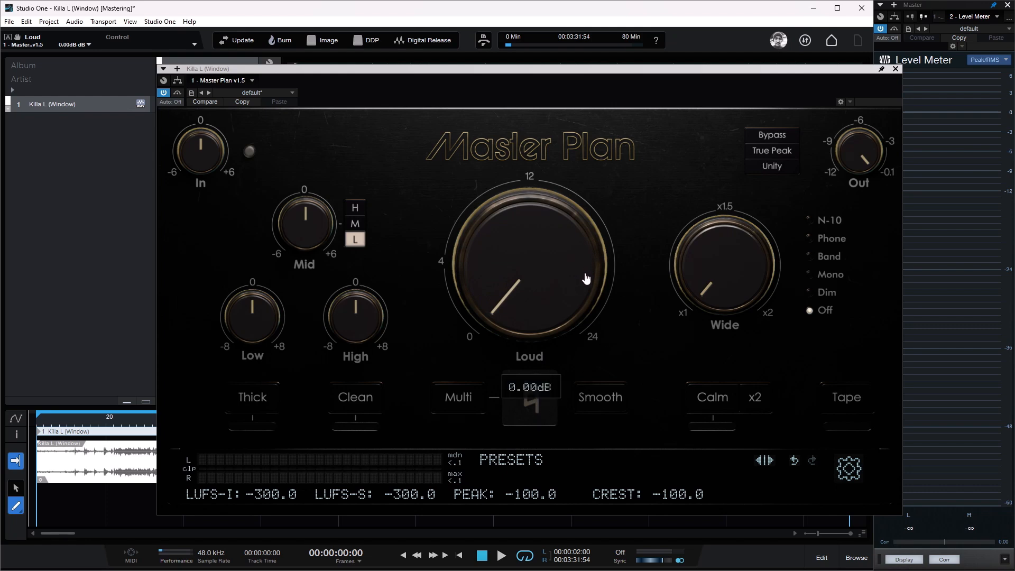
drag(558, 301, 581, 291)
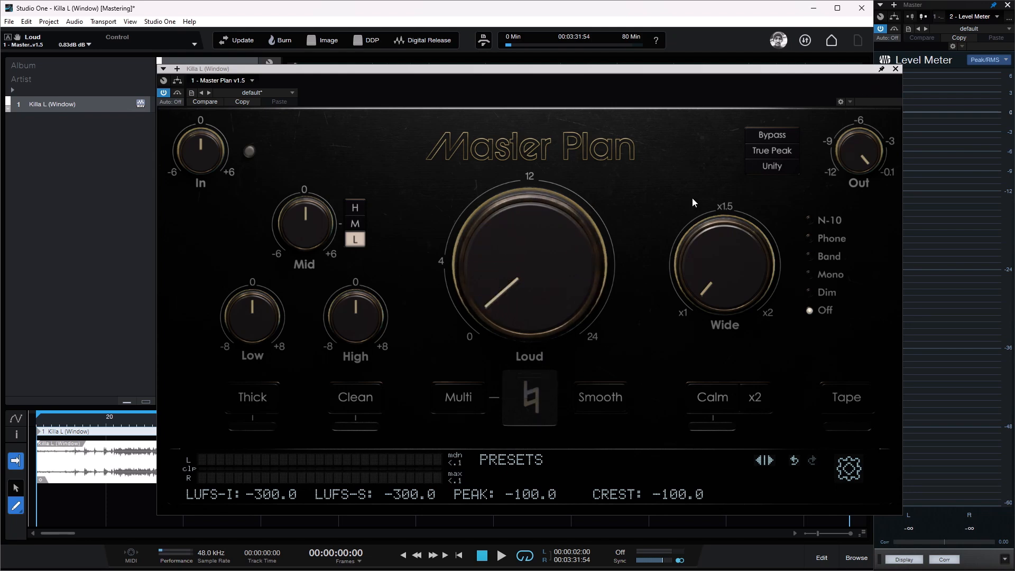
Step: Enable Unity in Master Plan, raise Loud to about 10.09 dB and close the plugin
click(773, 167)
drag(610, 277, 602, 207)
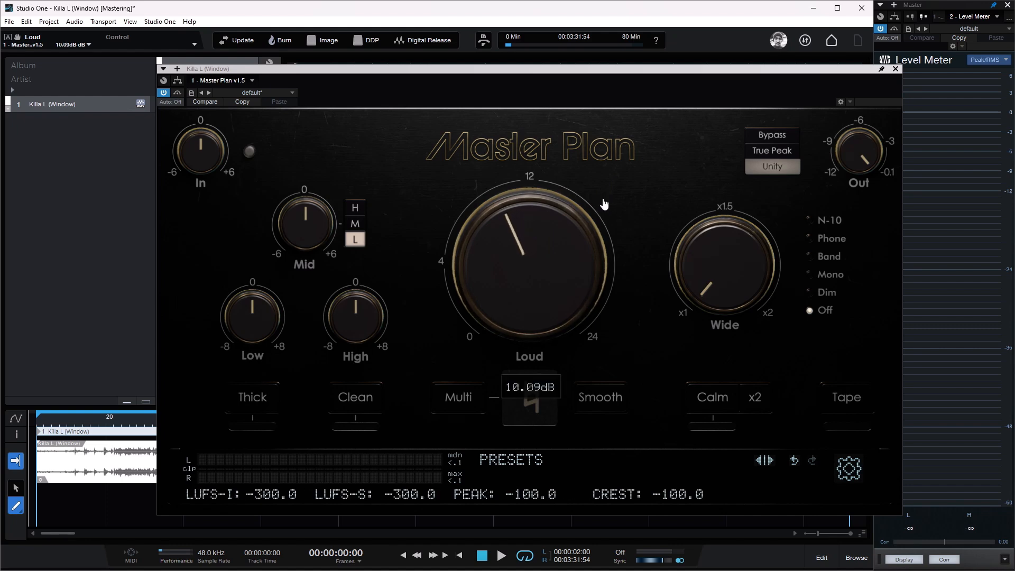
mouse_move(572, 266)
click(897, 69)
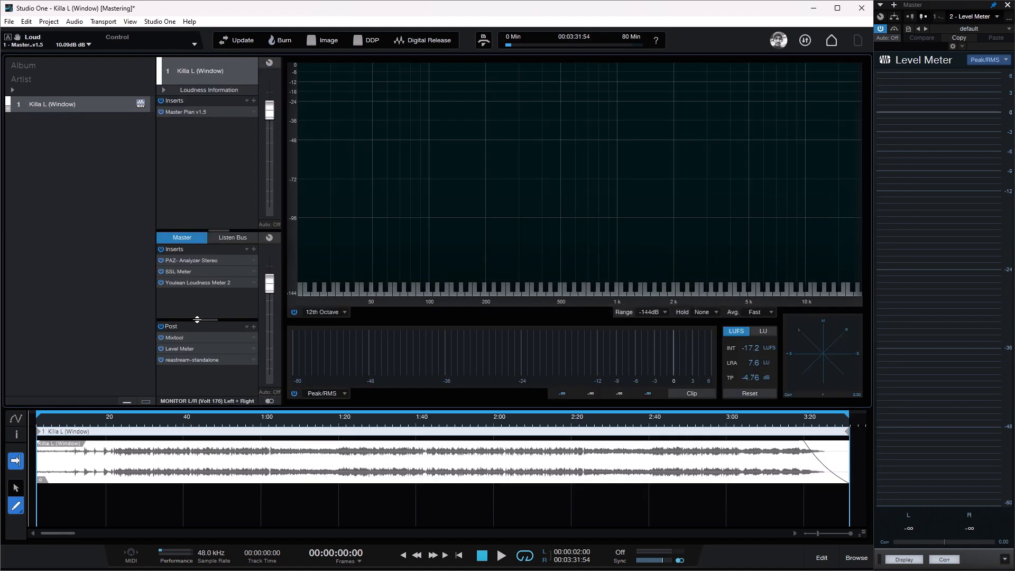
Step: Try a gain of about -6.72 dB in the post-section Mixtool and reset it to 0 dB
click(180, 337)
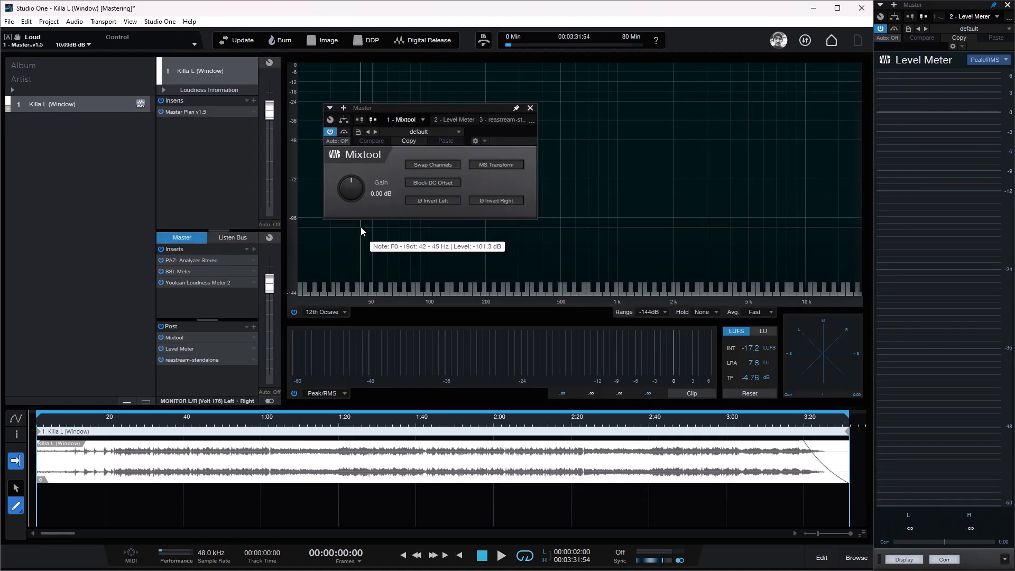
mouse_move(354, 191)
mouse_down()
mouse_move(355, 213)
mouse_move(357, 195)
mouse_up()
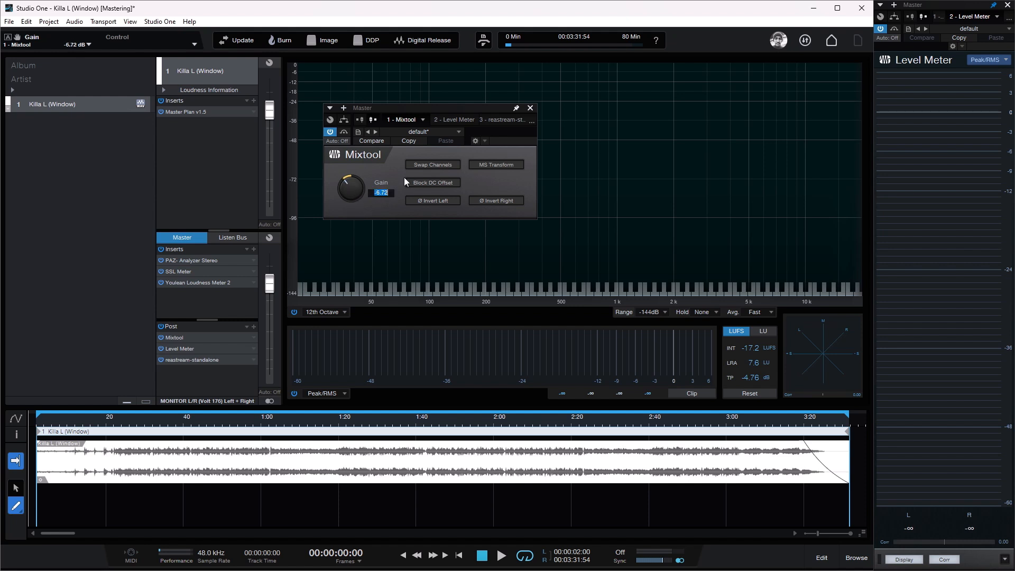
text(0)
key(Return)
click(530, 109)
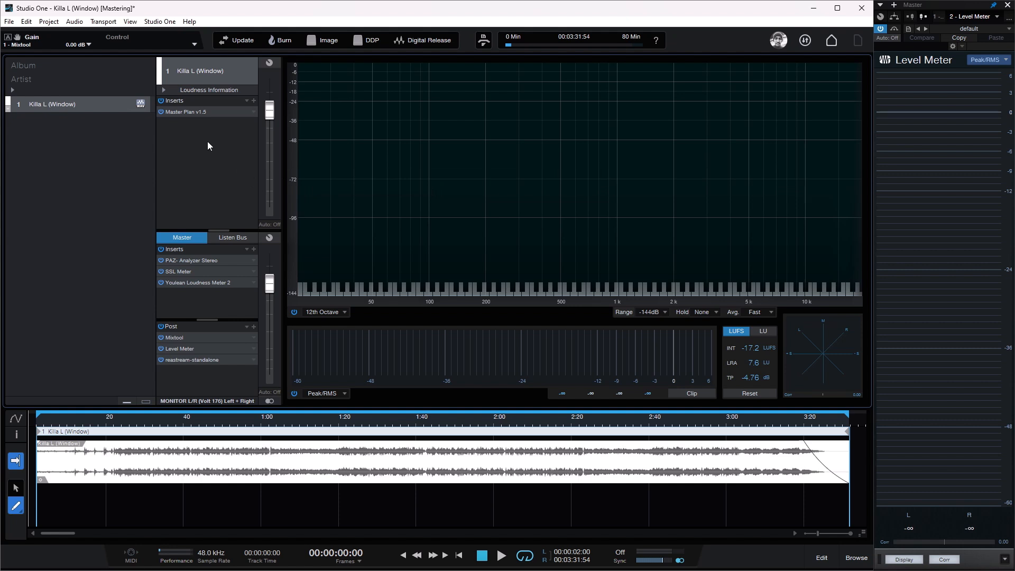
Step: Disable Unity in Master Plan, return Loud to 0 dB and close the plugin
click(213, 112)
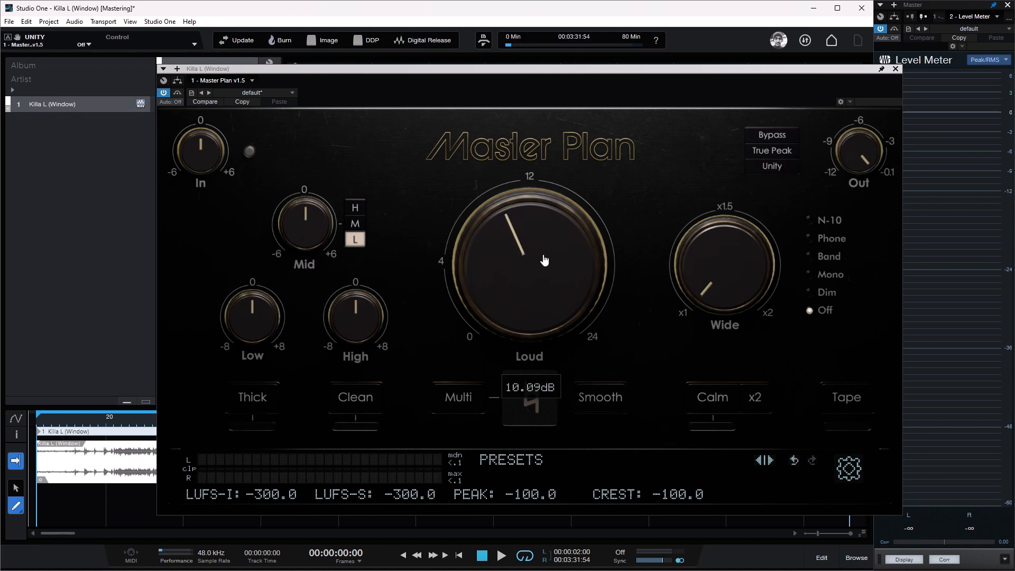
drag(545, 261, 516, 370)
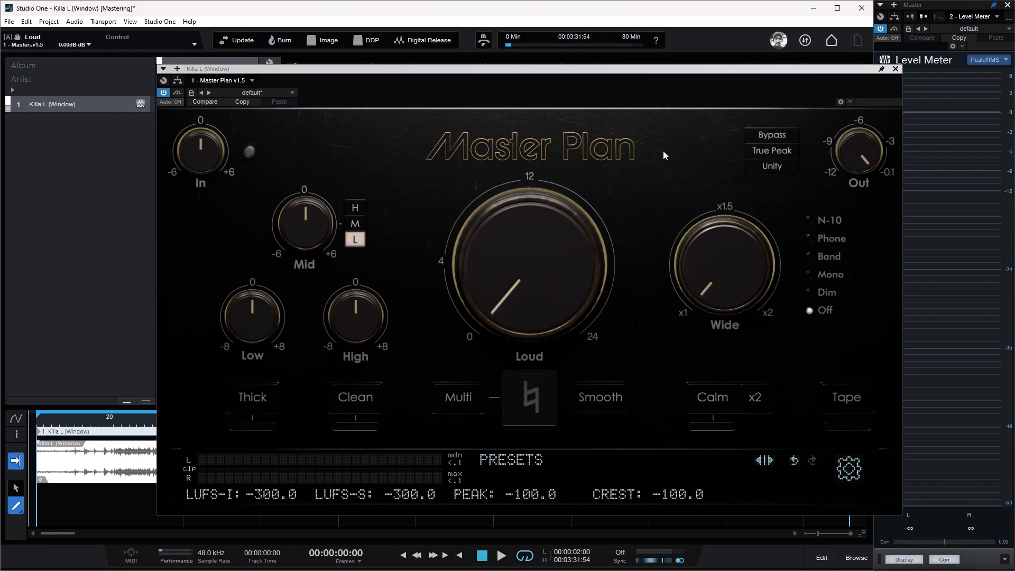
click(895, 69)
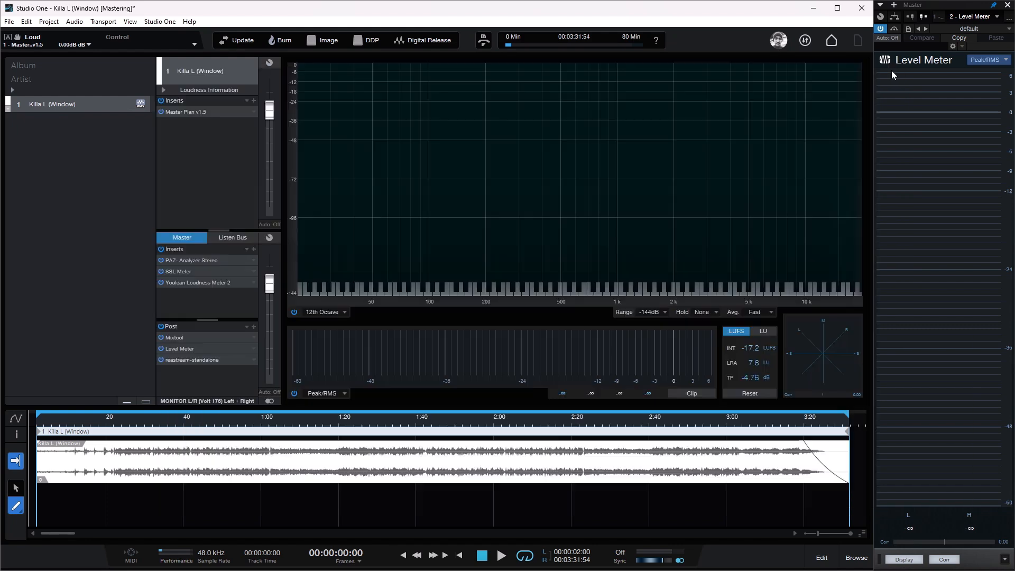
Step: Play the song with Master Plan open to check its LUFS, peak and crest readings
click(204, 112)
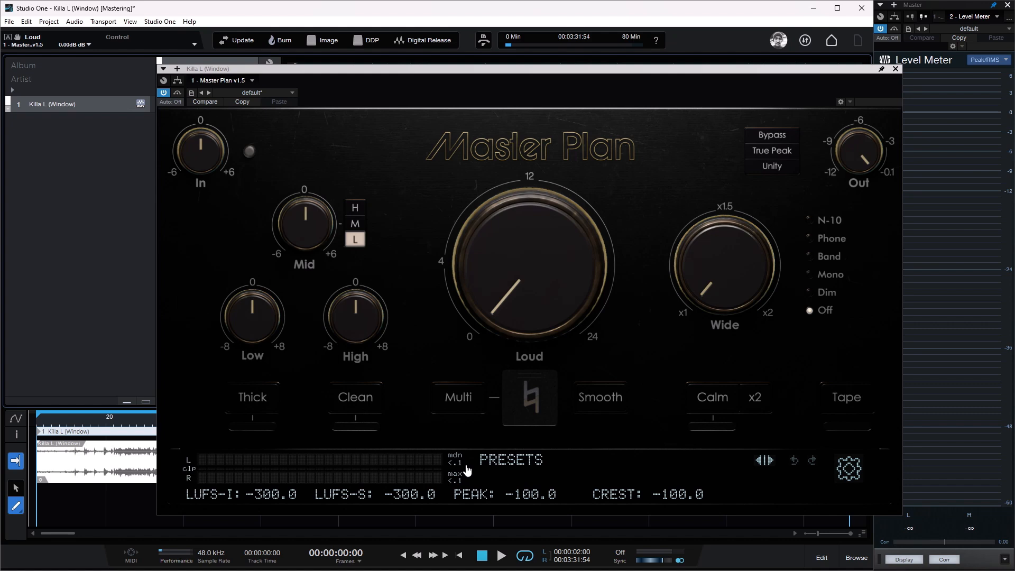
key(space)
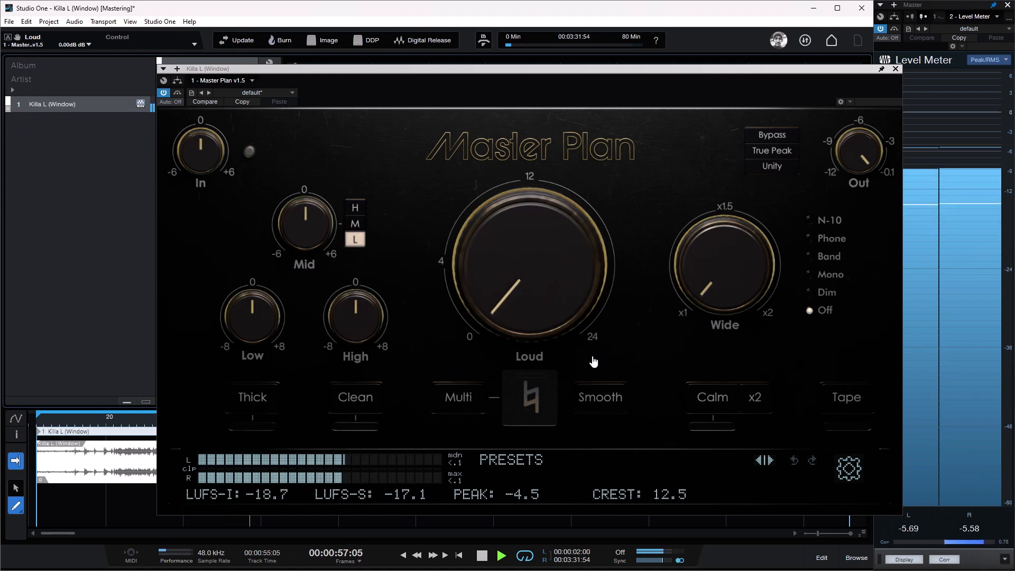
click(895, 68)
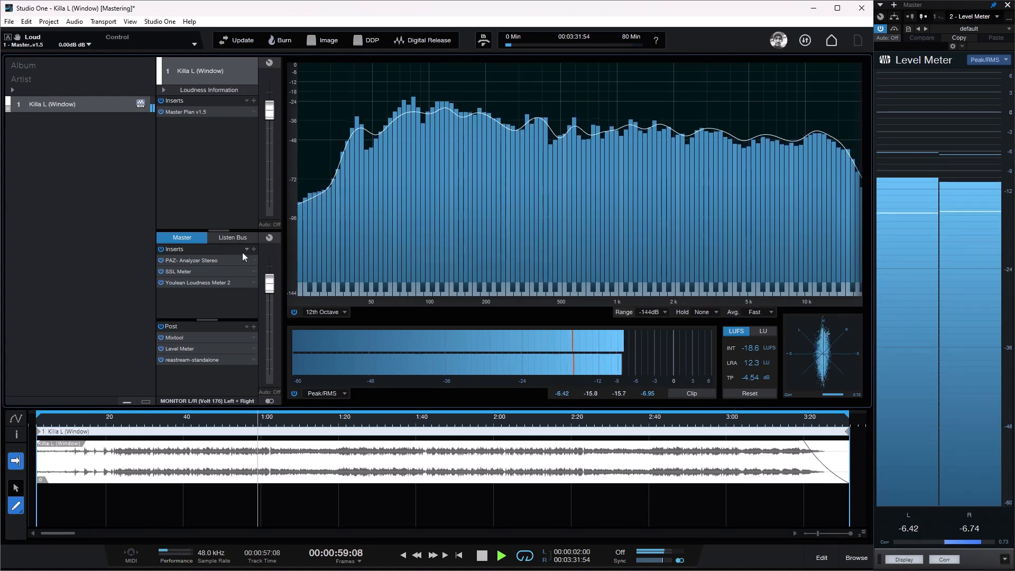
Step: Reset the SSL Meter during playback and compare its levels with the Youlean Loudness Meter 2 and PAZ Analyzer
click(188, 271)
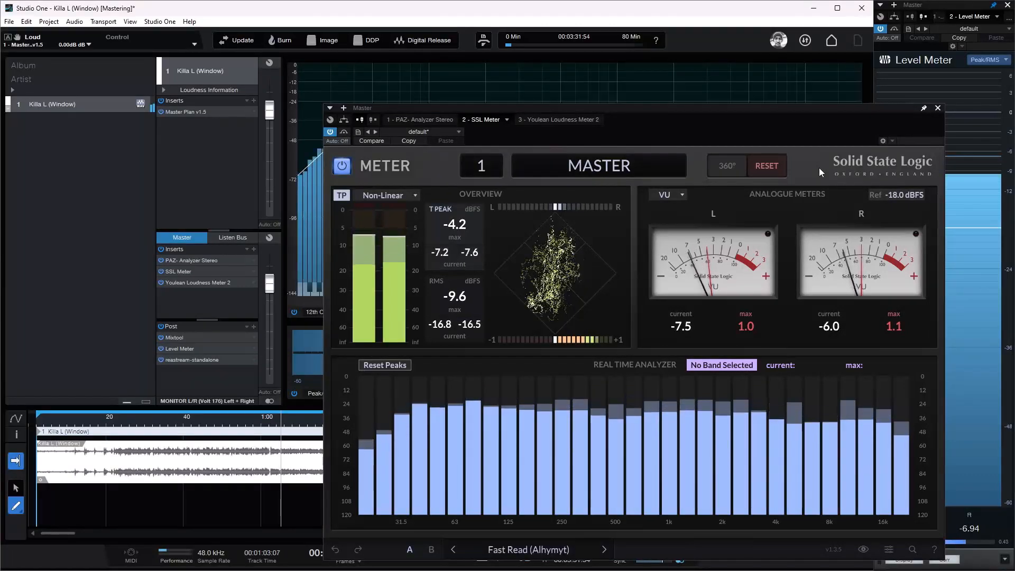
click(771, 165)
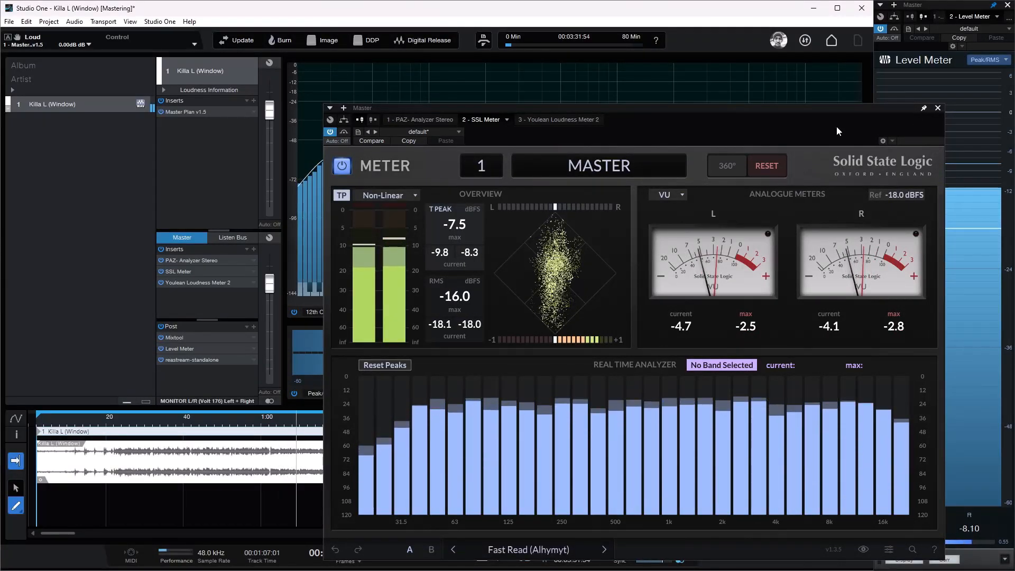
click(562, 120)
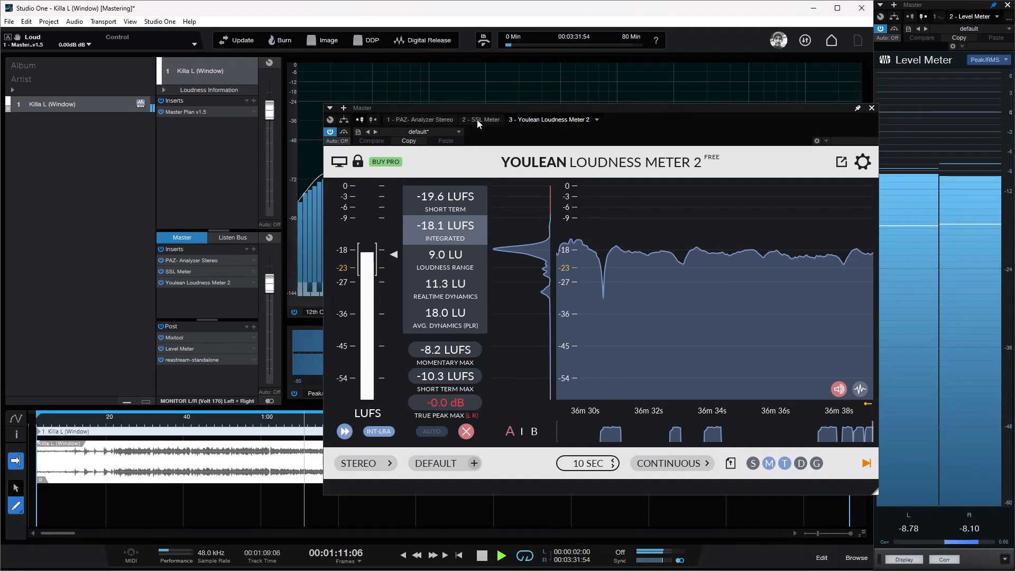
click(447, 120)
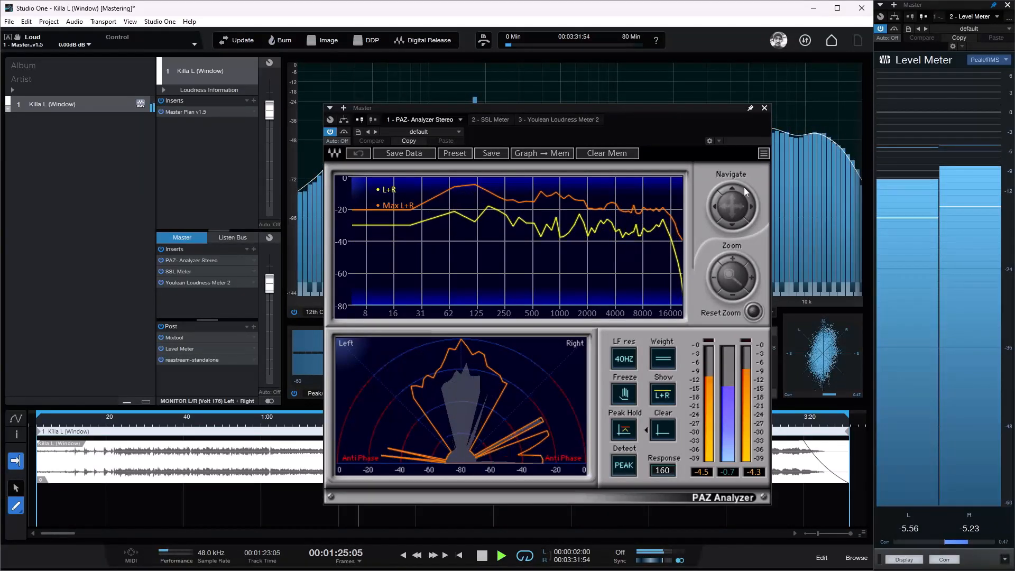
click(765, 109)
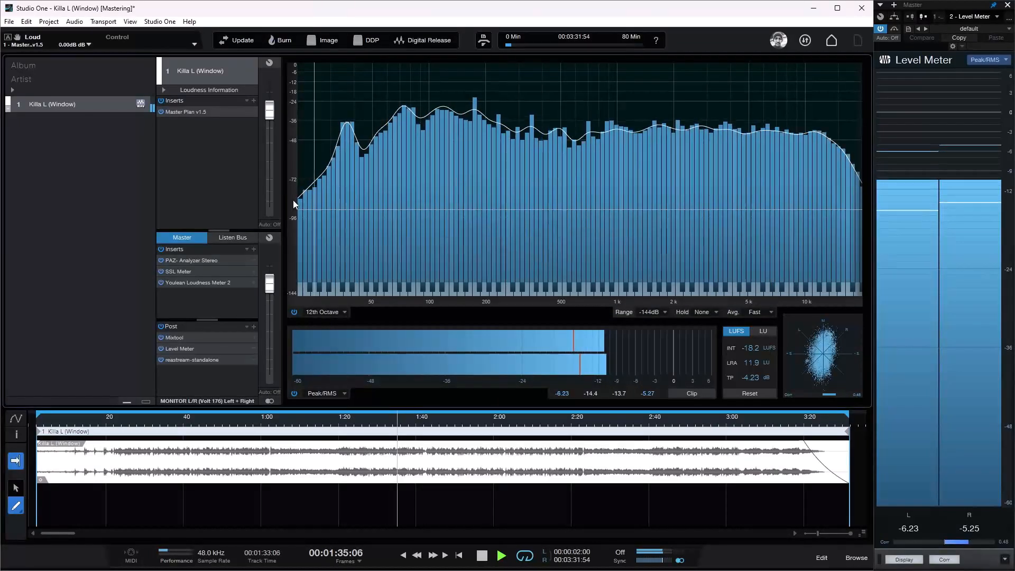
Step: Reopen Master Plan on the track, stop playback and enable the Smooth option
click(227, 113)
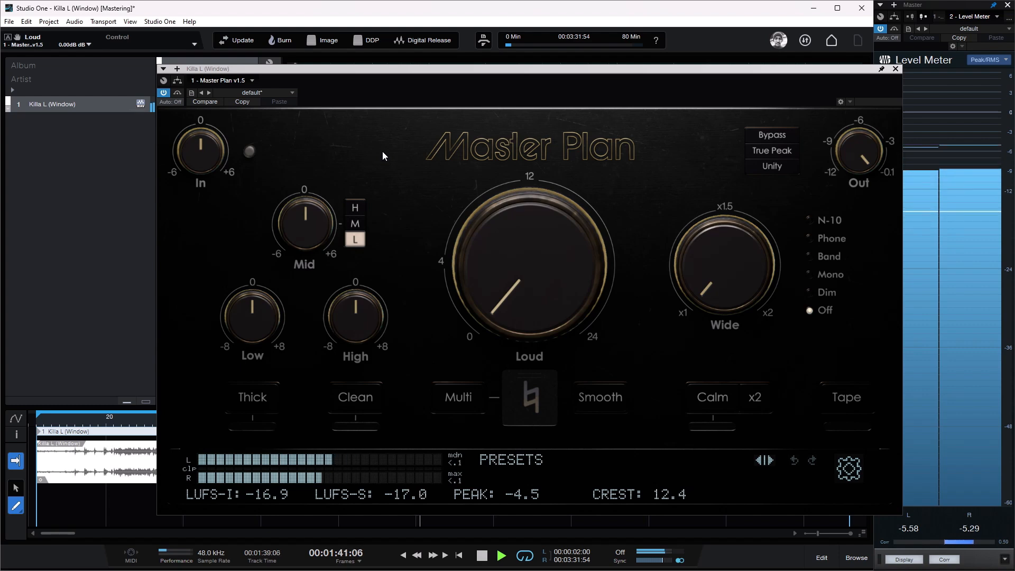
key(space)
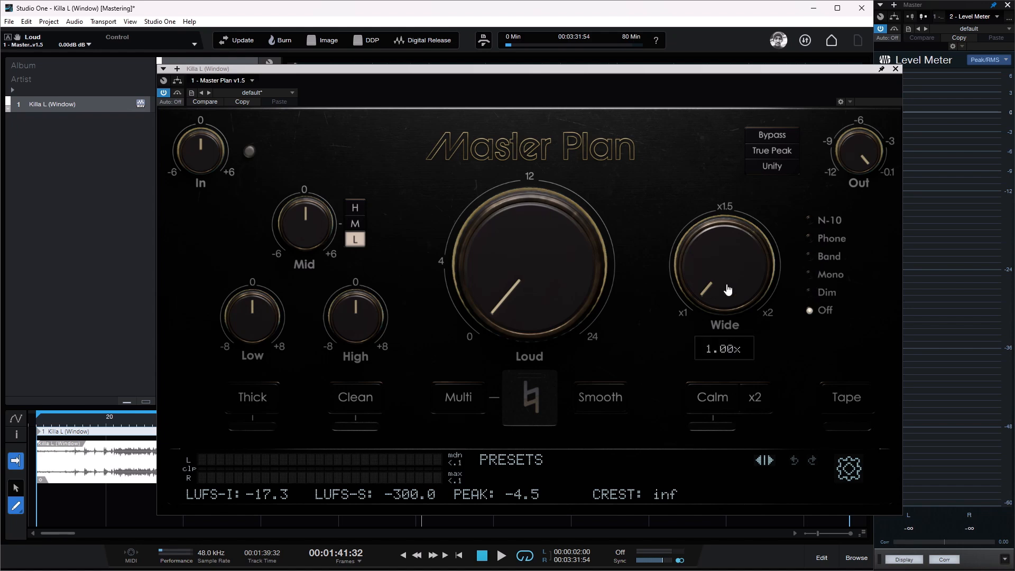
mouse_move(575, 288)
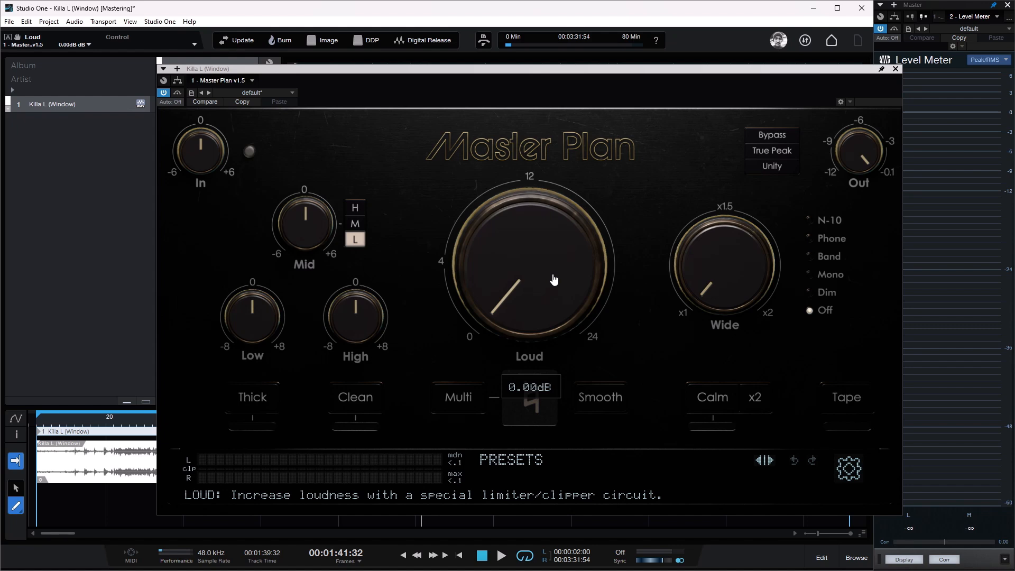
mouse_move(316, 212)
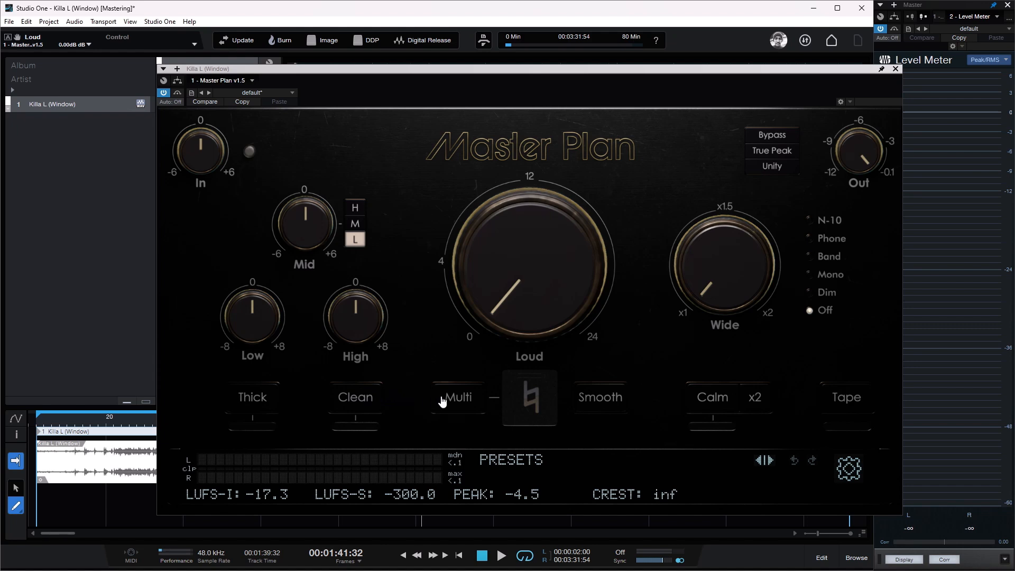
click(605, 404)
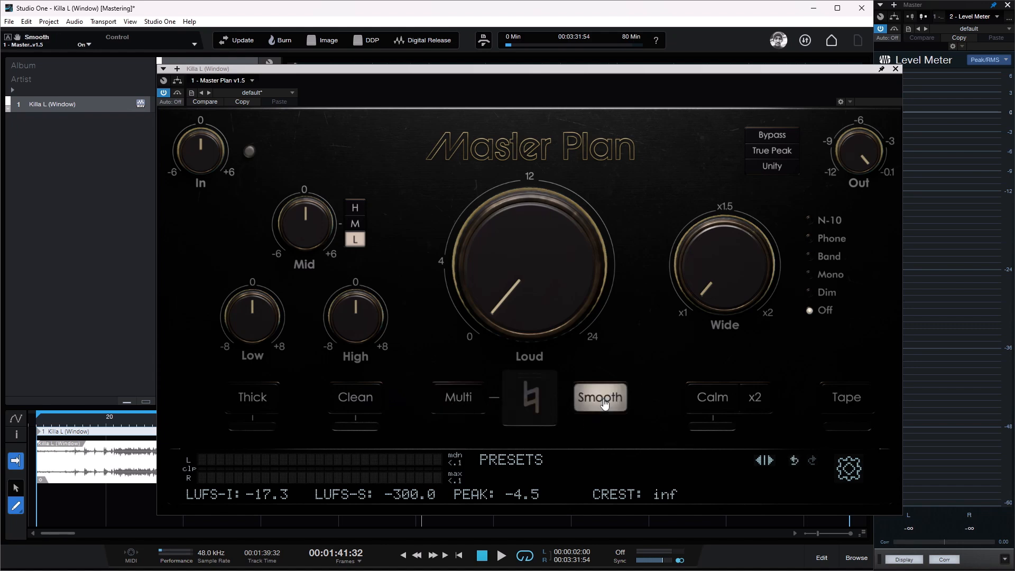
Step: Switch the Smooth option off and on to show it, and leave it off
click(604, 405)
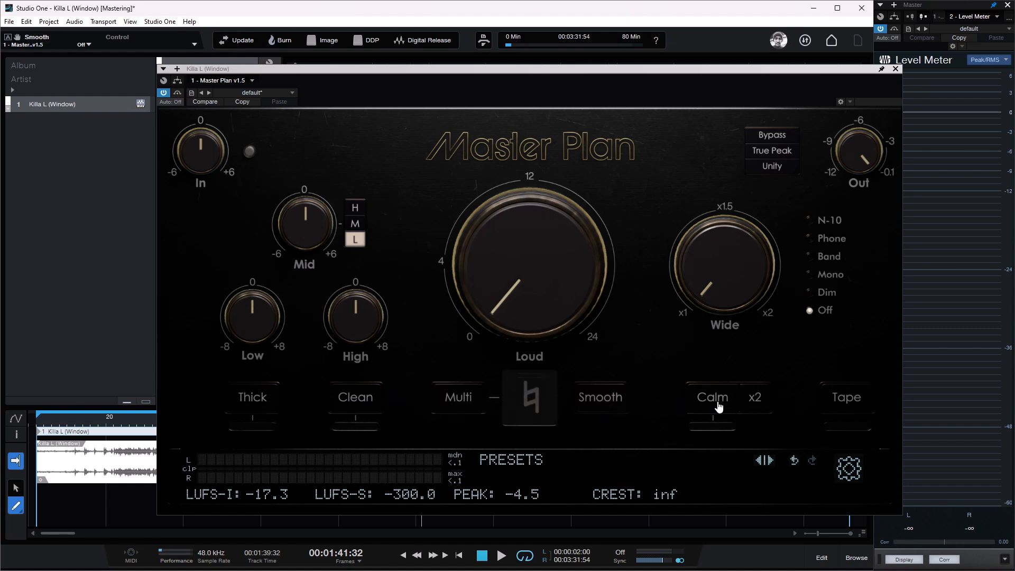
click(615, 407)
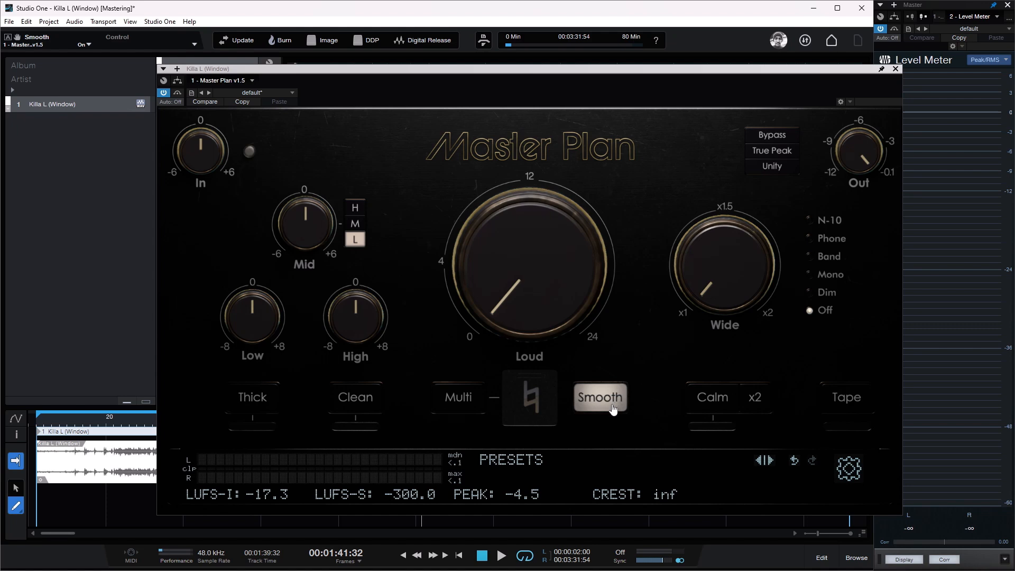
click(606, 410)
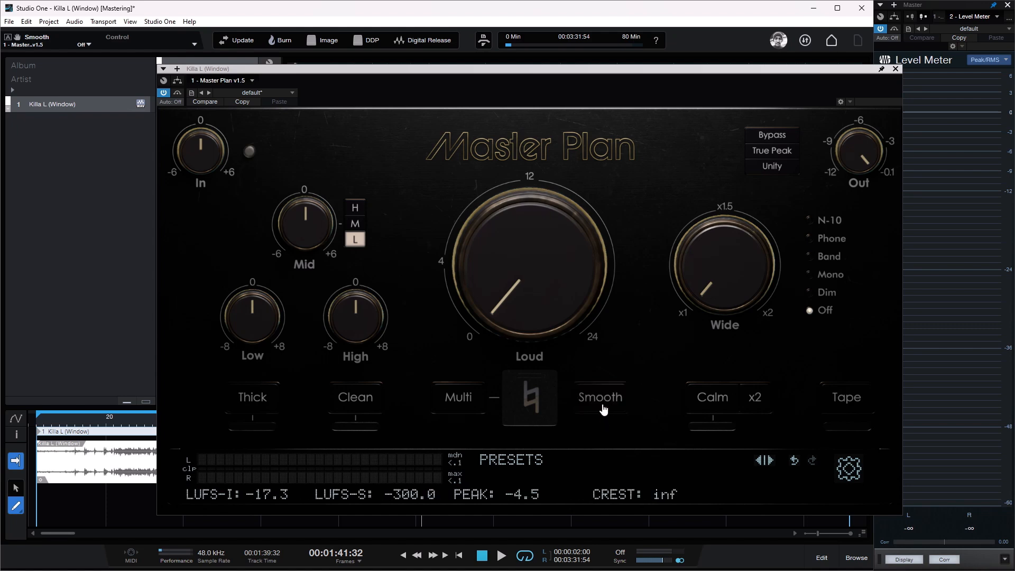
Step: Try the Calm and Tape options one after the other, and return each to off
click(701, 402)
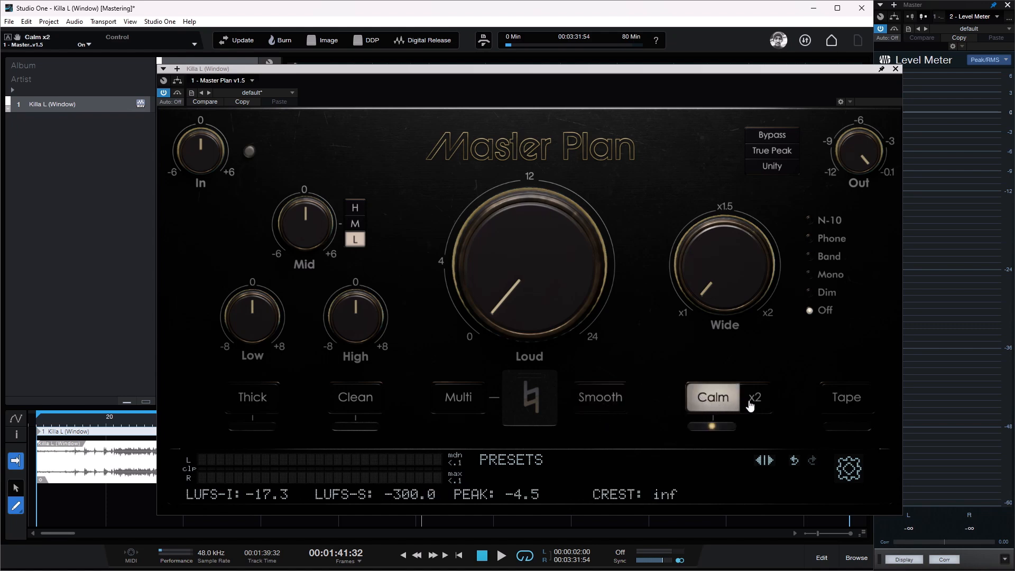
click(730, 400)
click(843, 405)
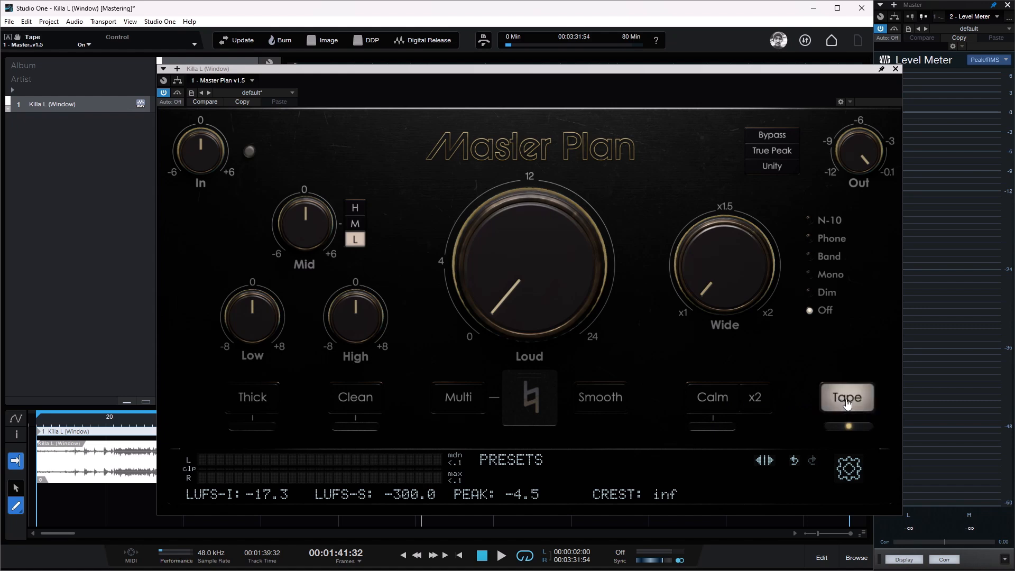
click(846, 405)
Step: Look over Master Plan's preset list and close it without loading a preset
click(514, 464)
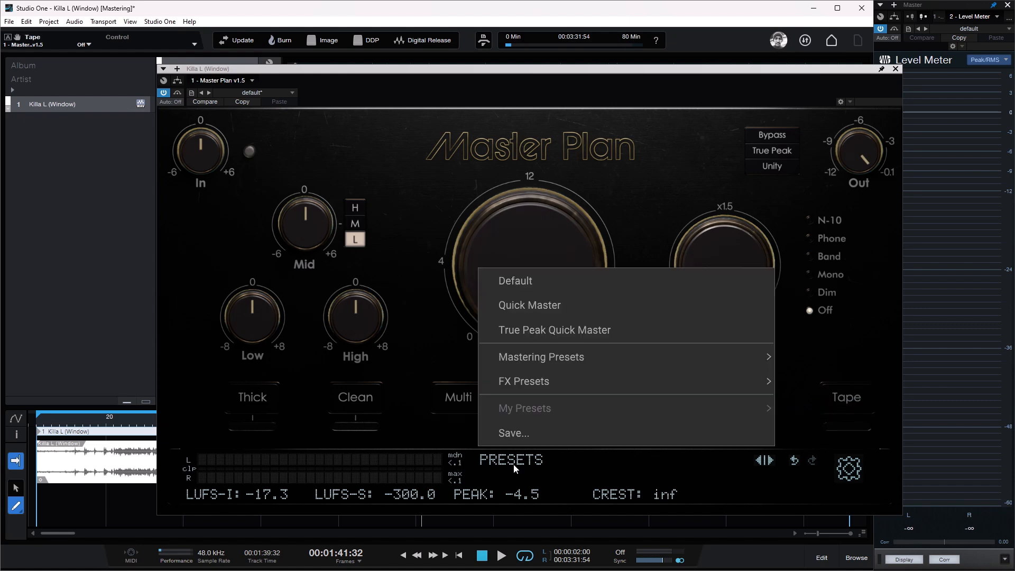
click(519, 459)
click(519, 459)
click(653, 141)
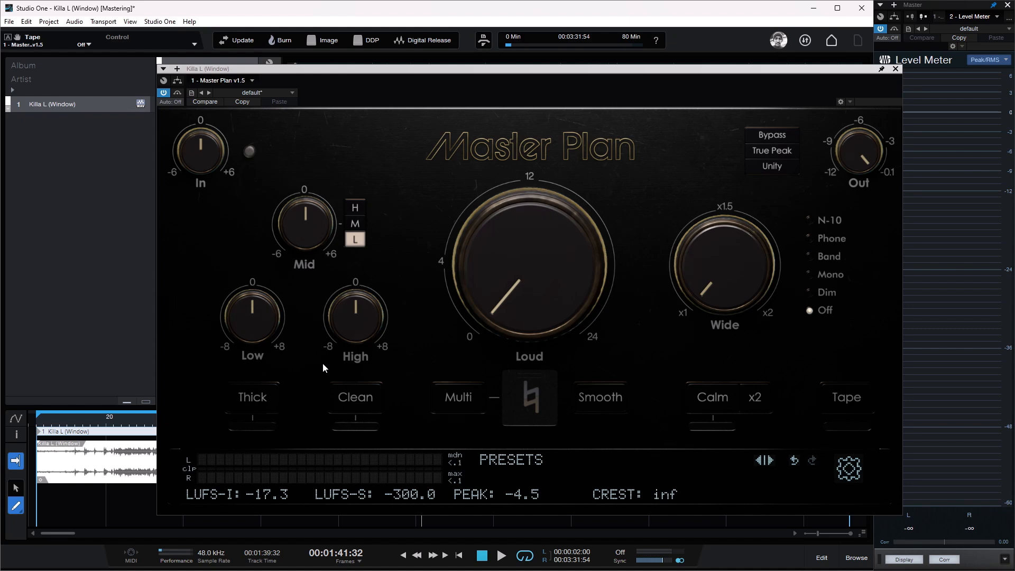
Step: Play the song from near its beginning and enable Clean in Master Plan
click(360, 408)
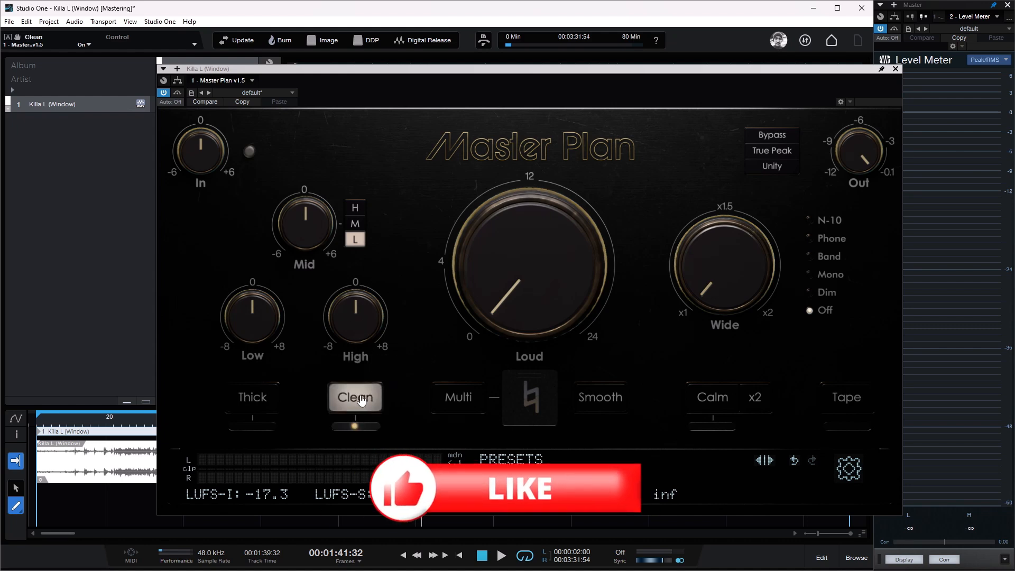
click(360, 402)
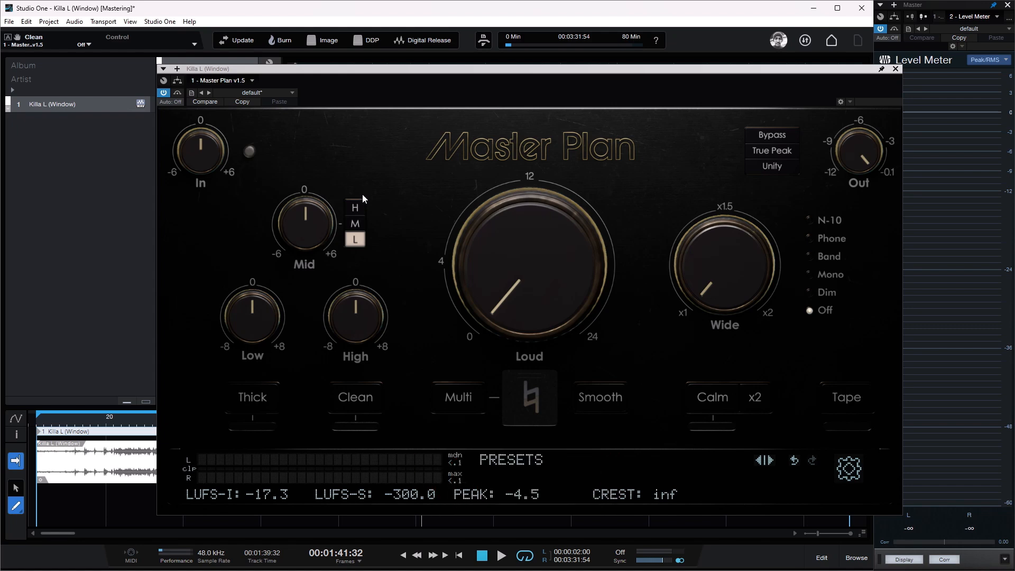
key(space)
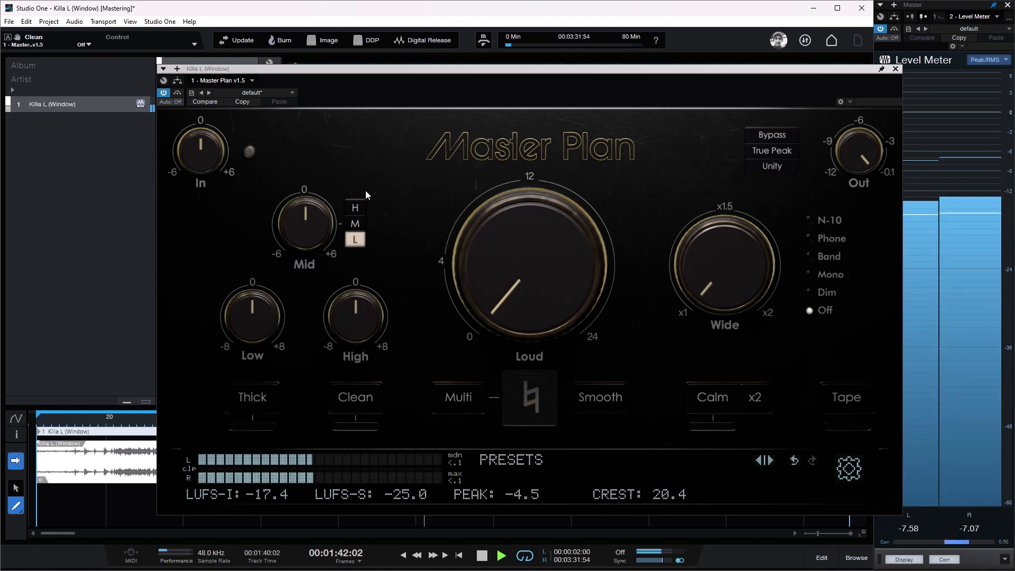
click(44, 421)
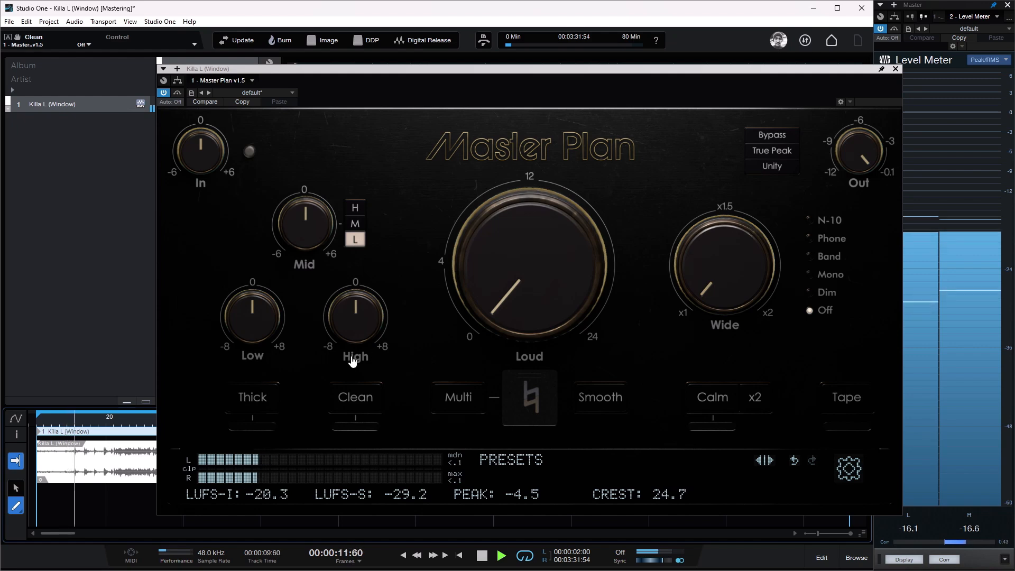
click(367, 397)
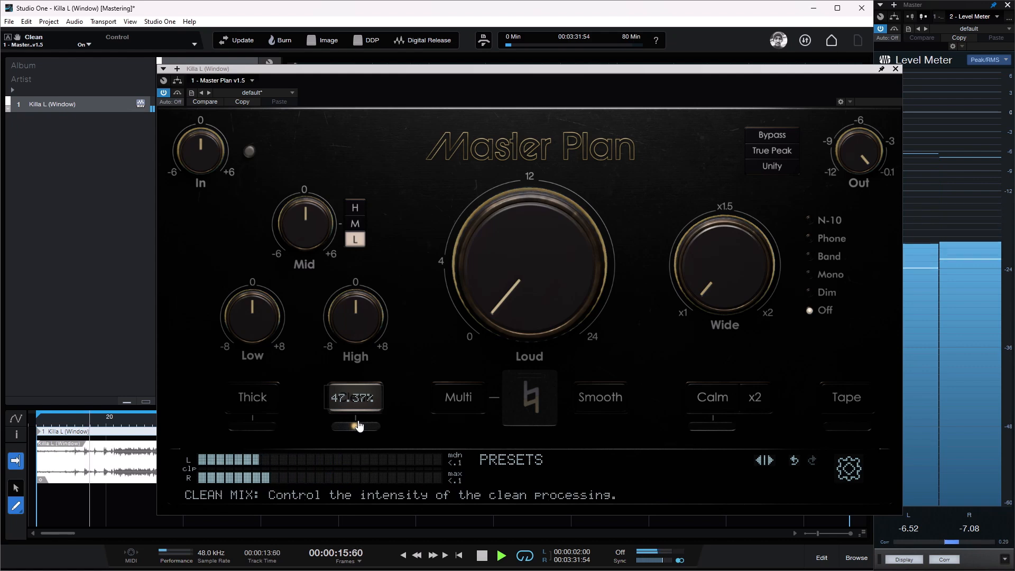
Step: Lower the Clean mix to about 19%, and raise it to 100% while the song plays
scroll(356, 429, down, 2)
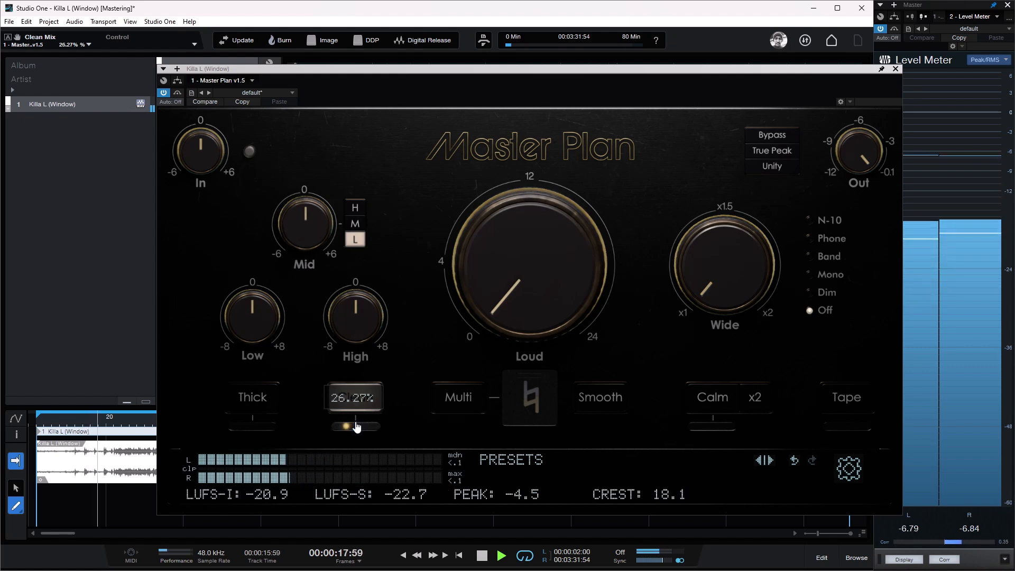
scroll(357, 428, down, 2)
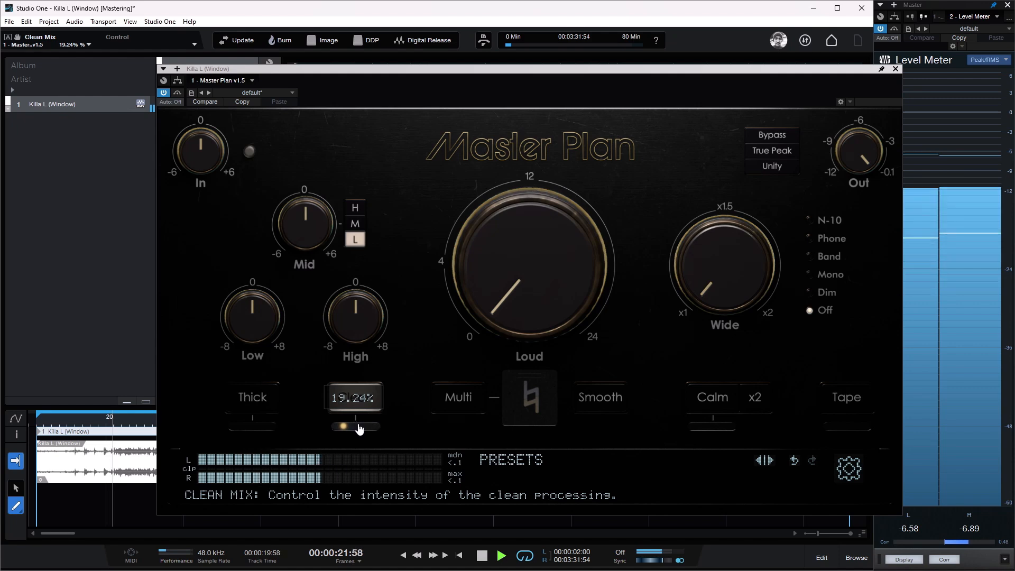
scroll(358, 429, down, 4)
scroll(358, 429, up, 9)
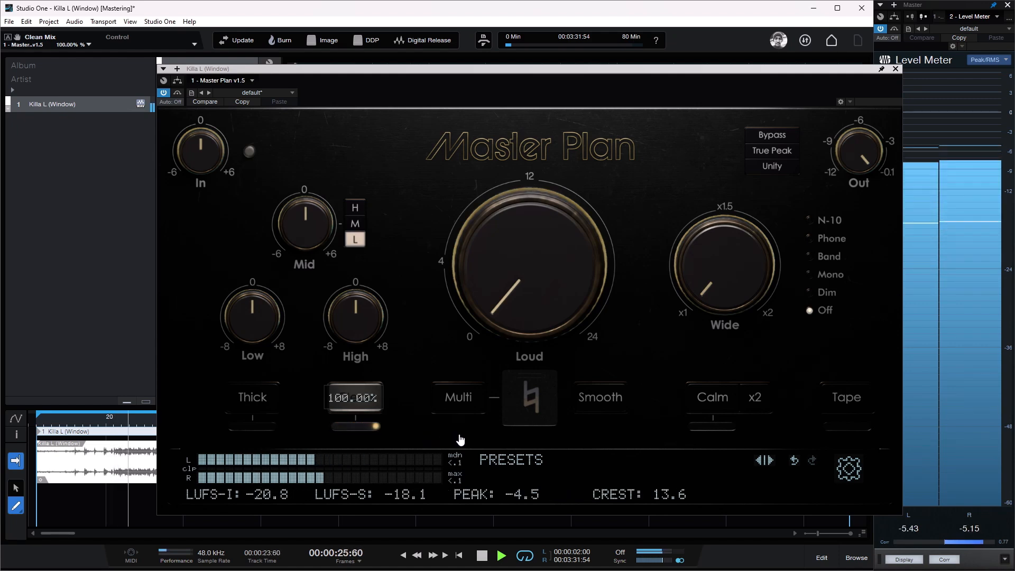
Step: Compare the playing song with Clean off and on at full mix, leaving Clean enabled
click(372, 406)
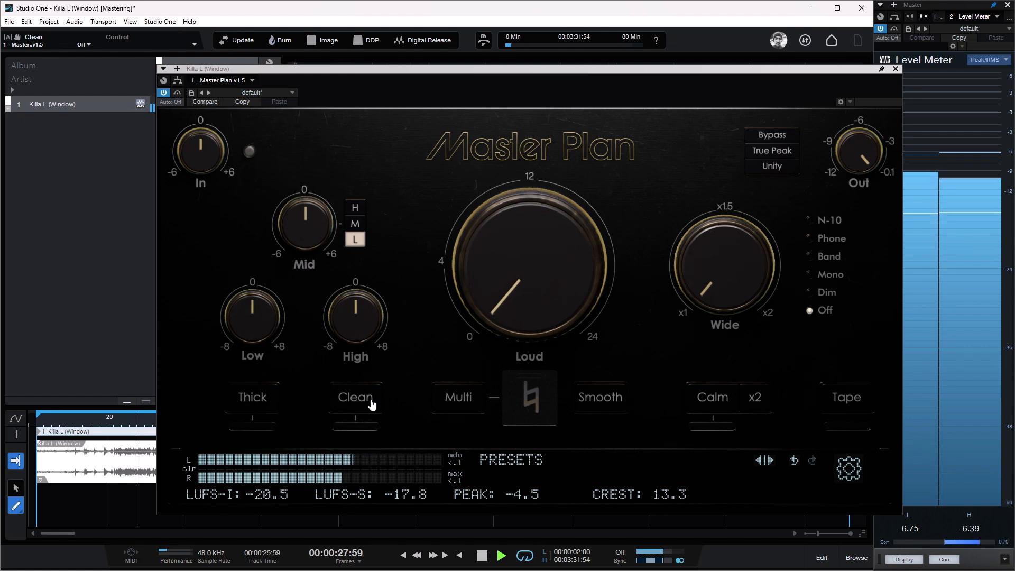
click(372, 405)
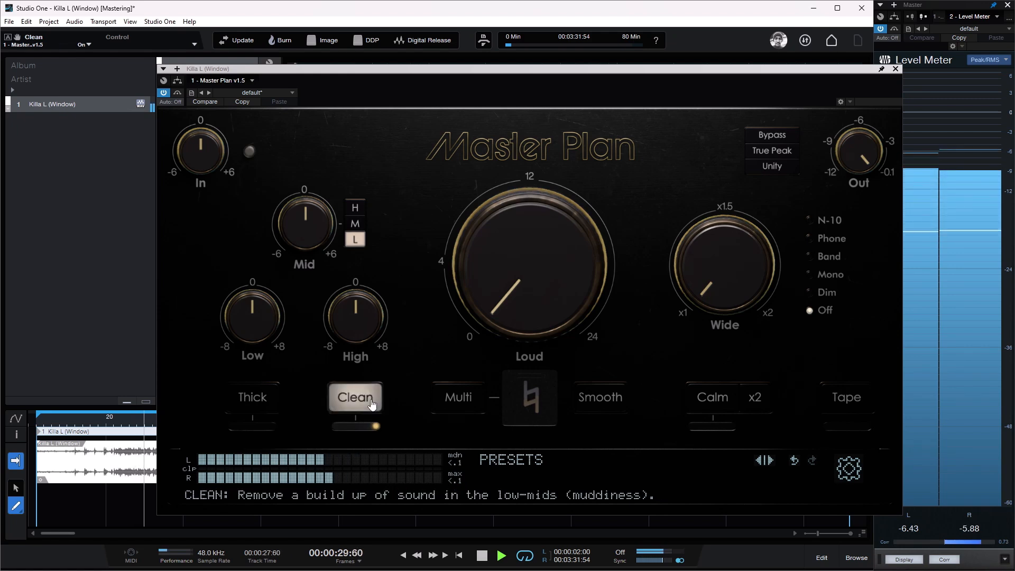
click(371, 406)
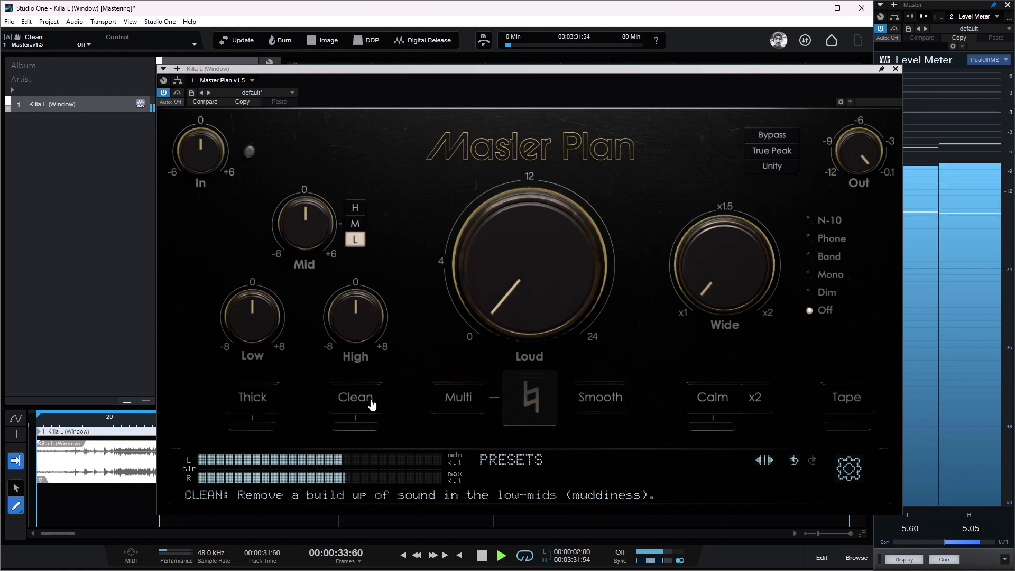
click(372, 403)
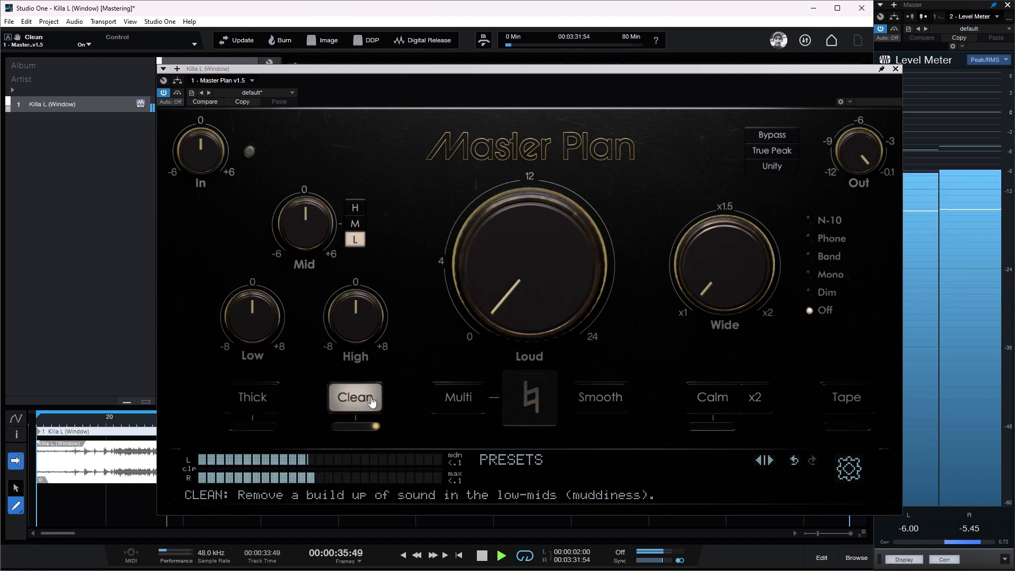
Step: Set the Clean mix to 30% and compare the song with Clean off and on
mouse_move(376, 431)
drag(376, 431, 252, 438)
drag(342, 431, 351, 433)
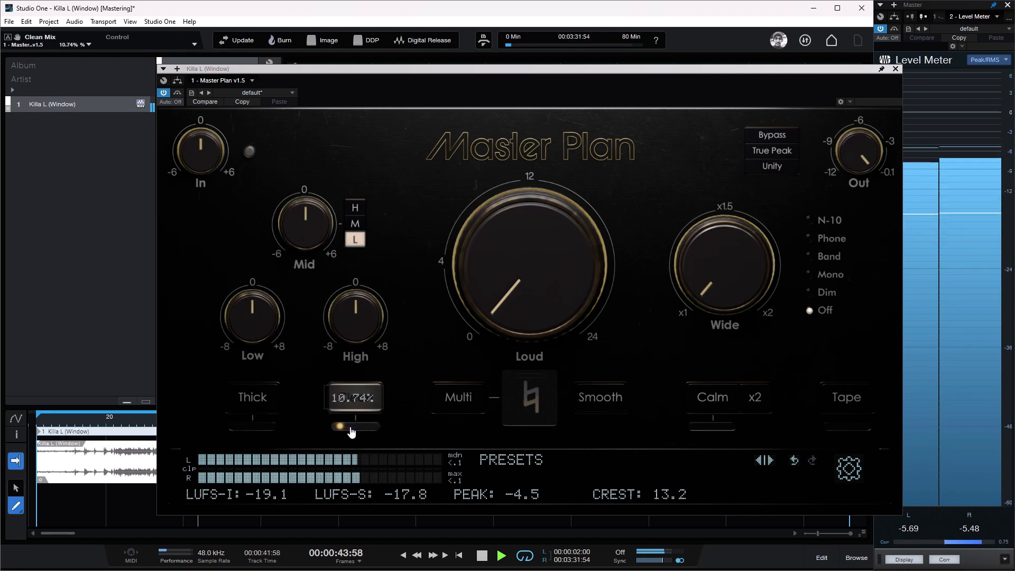
double_click(353, 431)
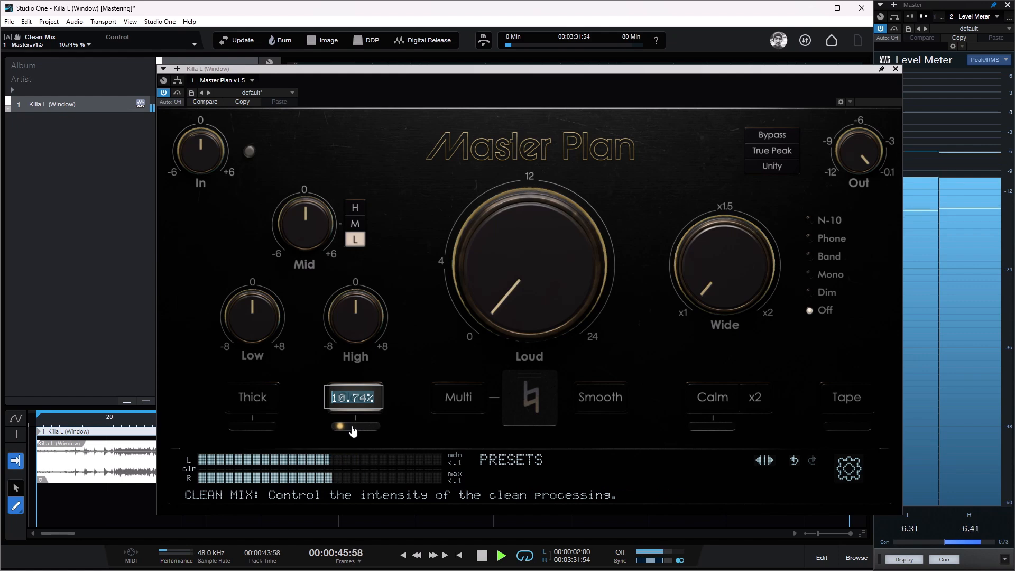
text(30)
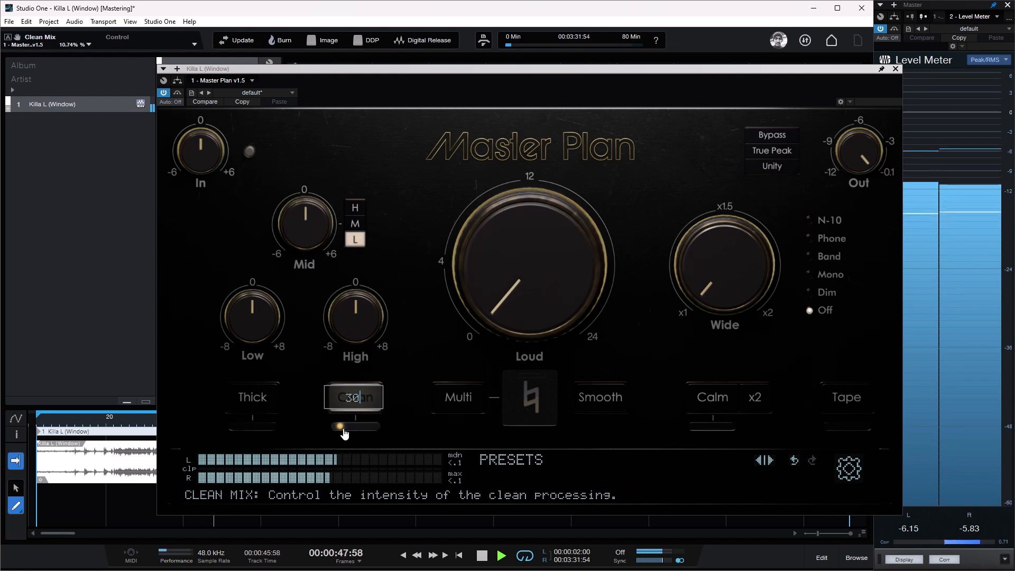
key(Return)
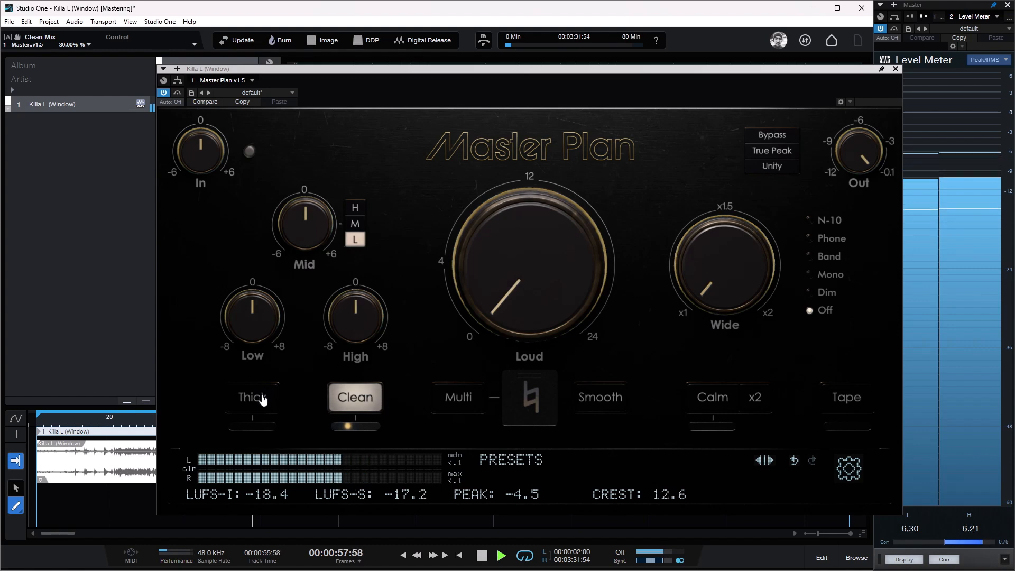
click(355, 398)
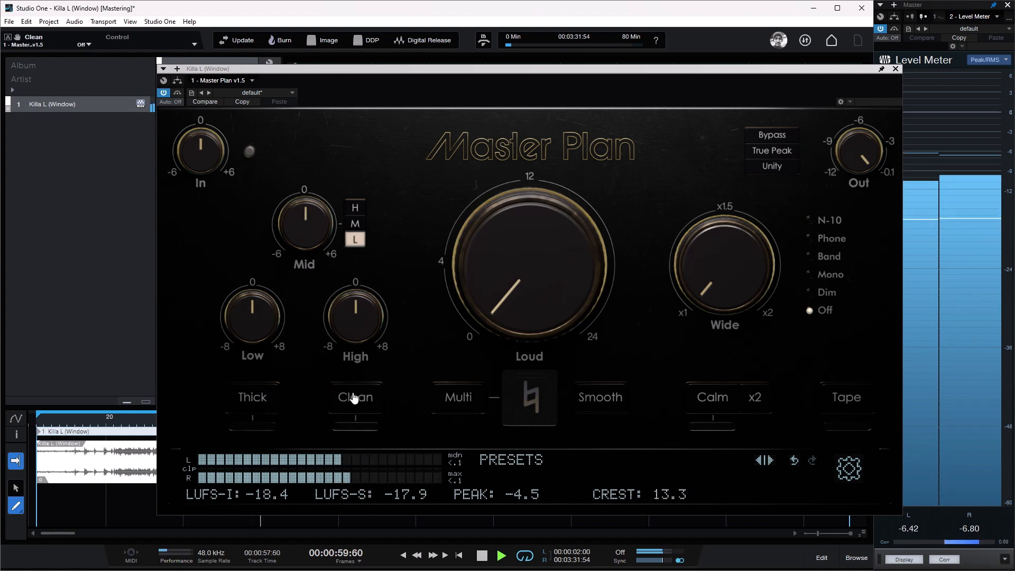
click(354, 397)
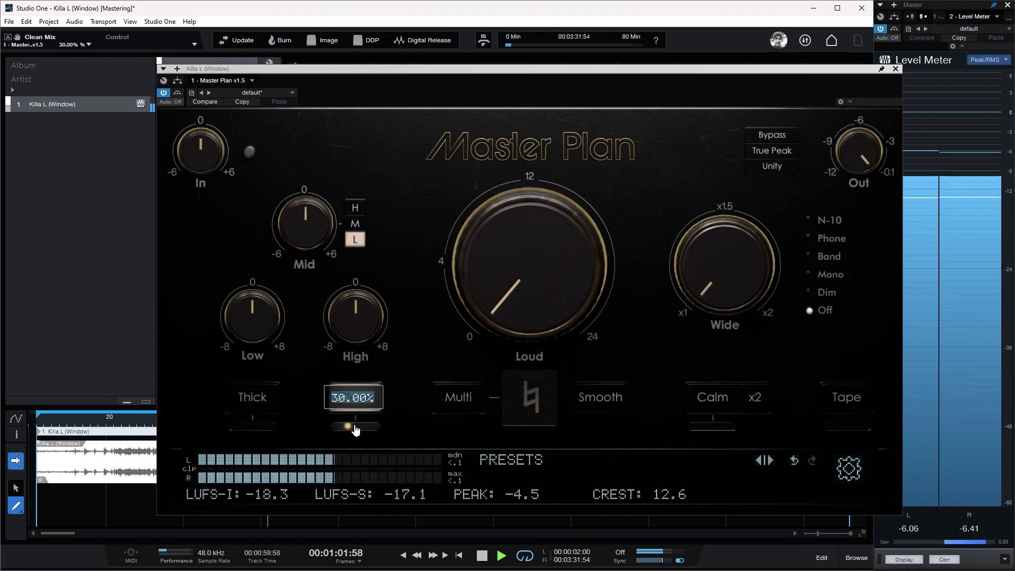
Step: Set the Clean mix to 40% and compare the song with Clean off and on, leaving it enabled
text(40)
key(Return)
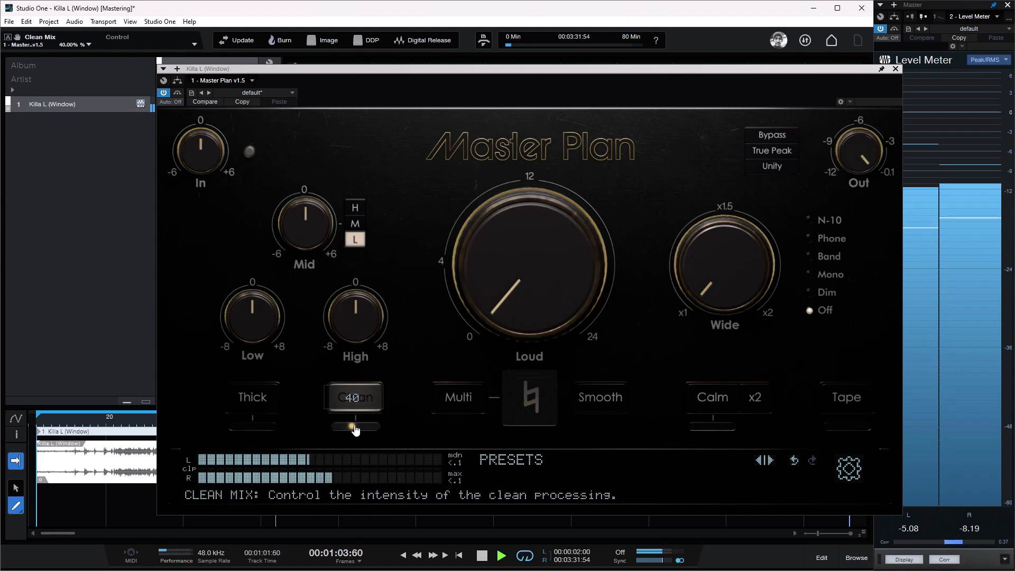
click(343, 406)
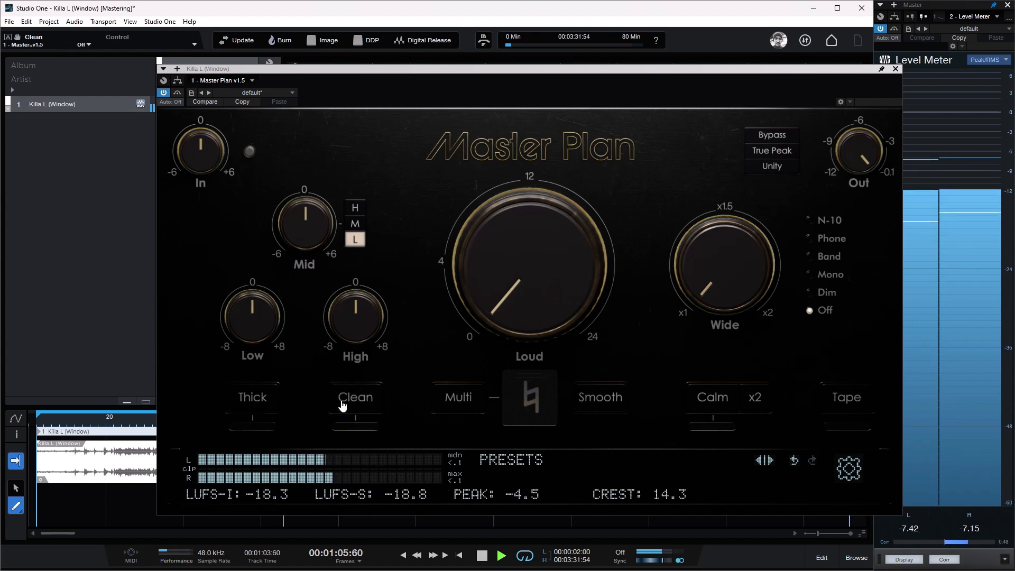
click(343, 405)
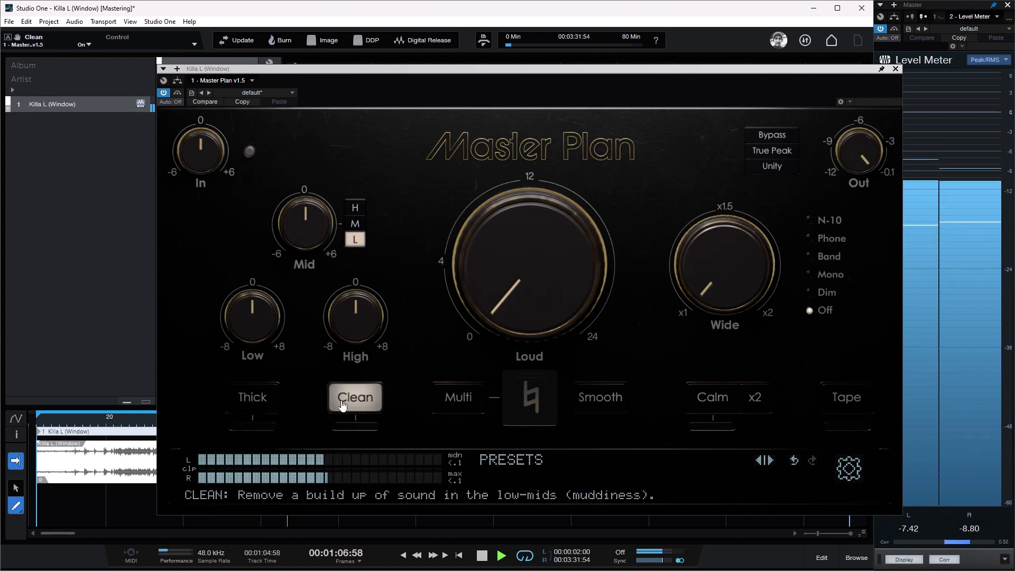
Step: Enable Thick and raise its mix to 100%
click(253, 401)
mouse_move(252, 428)
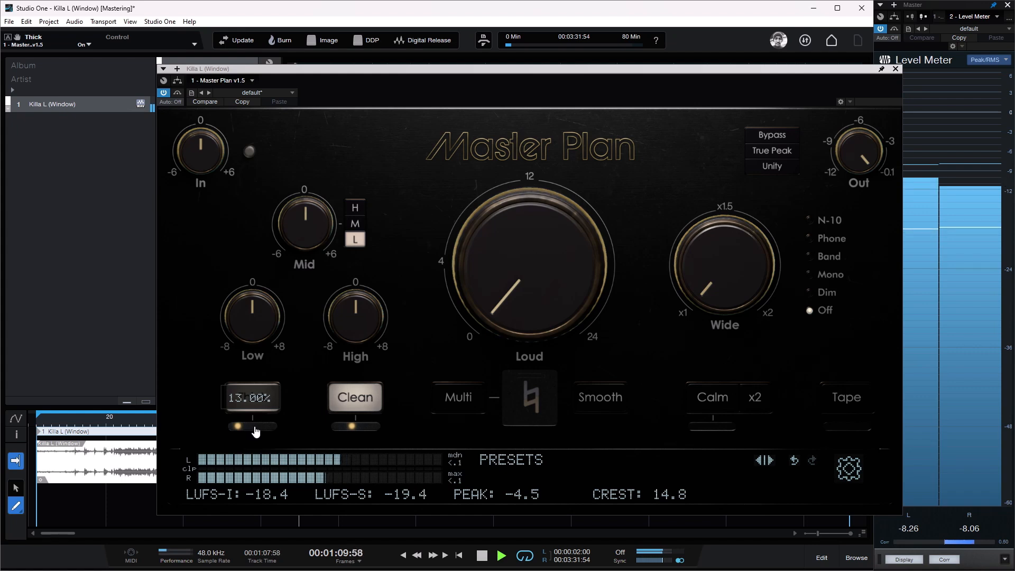
scroll(256, 431, up, 4)
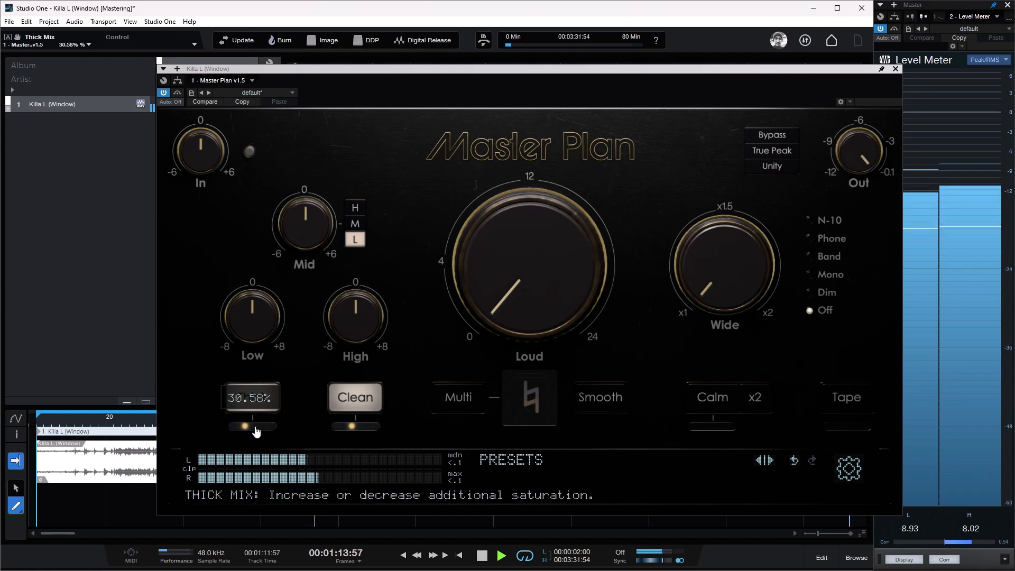
drag(245, 428, 295, 428)
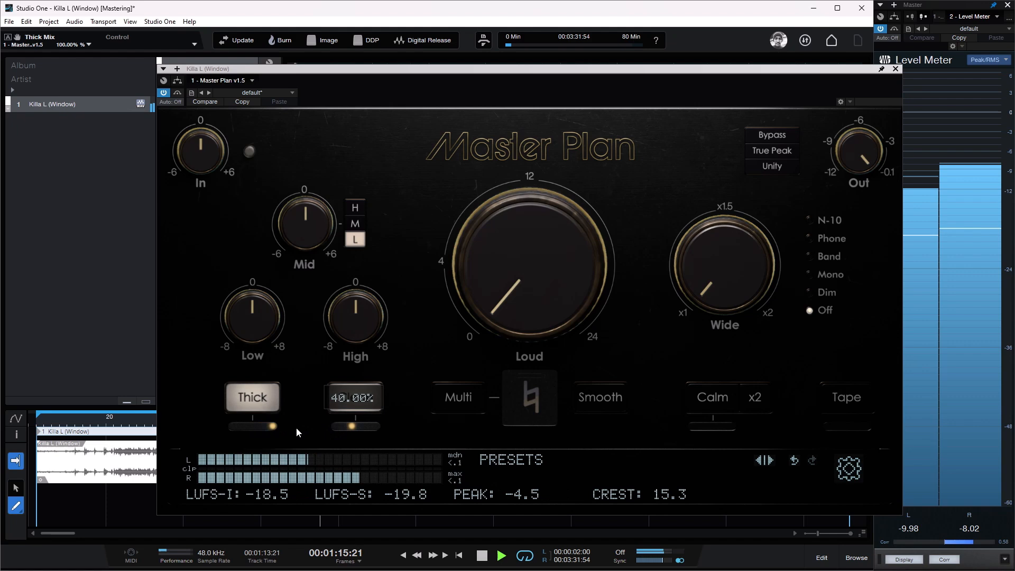
Step: Compare the playing song with the Thick saturation off and on several times, leaving Thick enabled
click(271, 408)
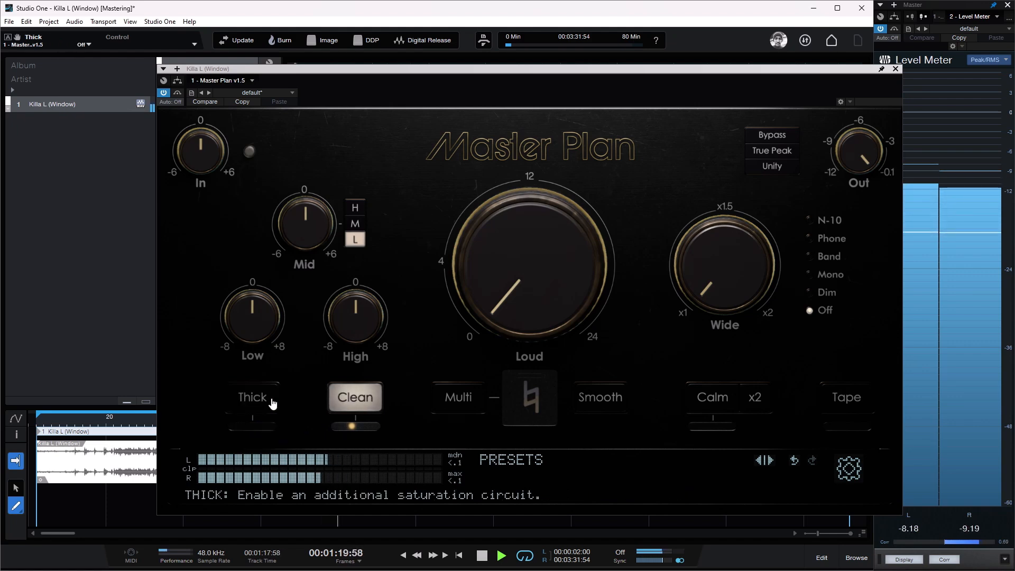
click(272, 405)
click(273, 404)
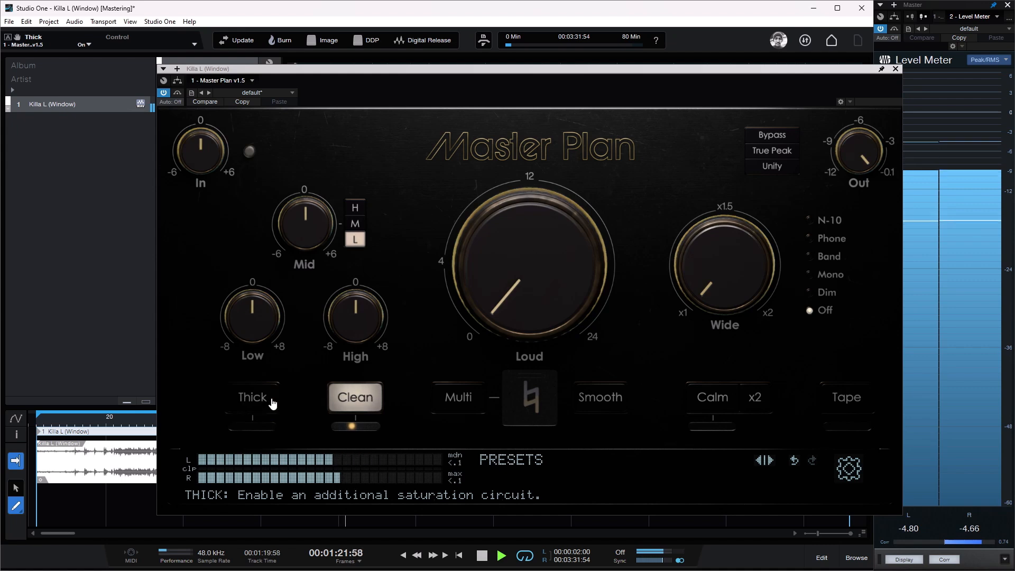
click(272, 404)
click(272, 404)
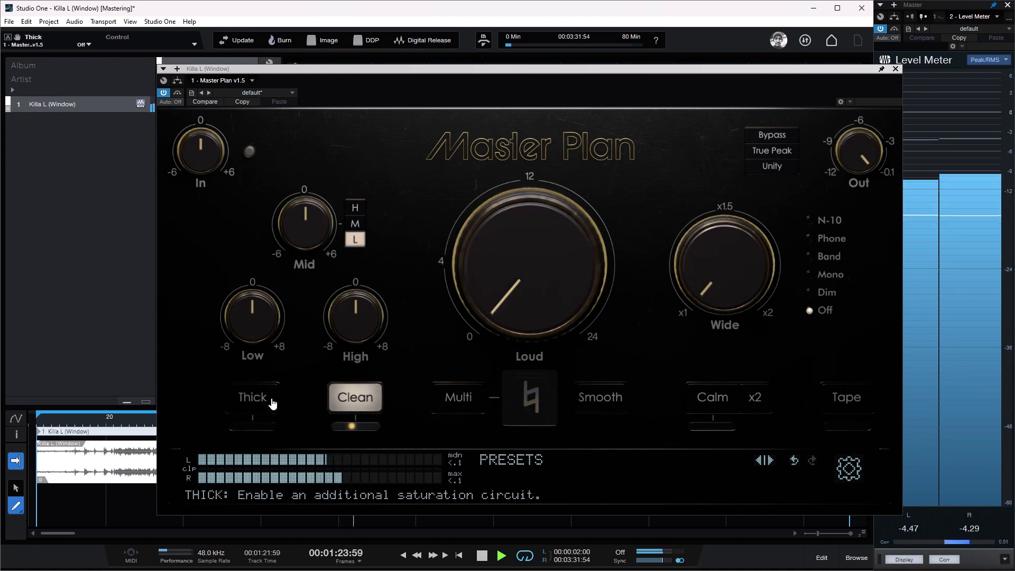
click(272, 404)
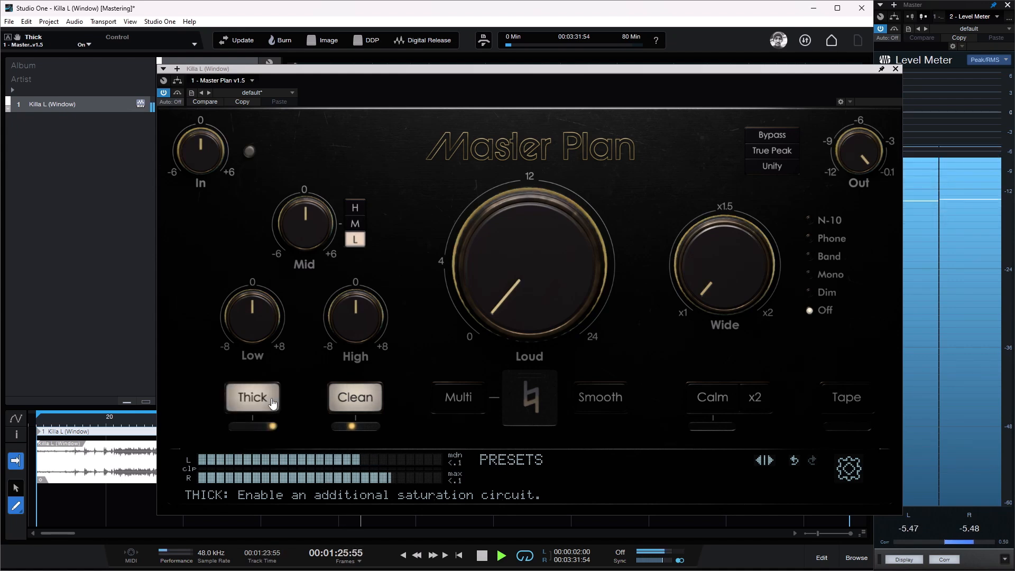
Step: Set the Thick mix to 40% and compare the song with Thick off and on, leaving it enabled
click(273, 403)
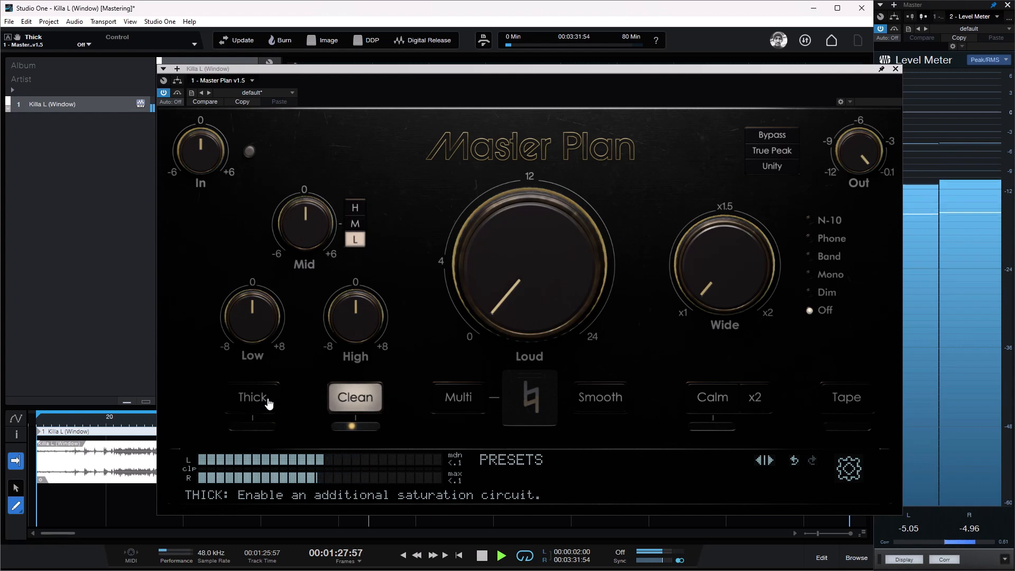
click(265, 405)
double_click(258, 427)
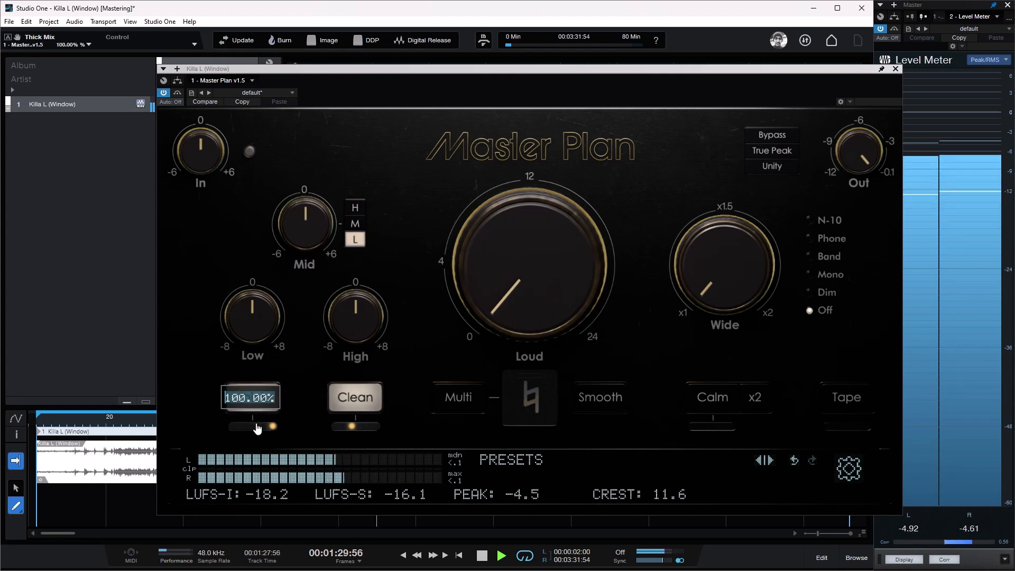
text(40)
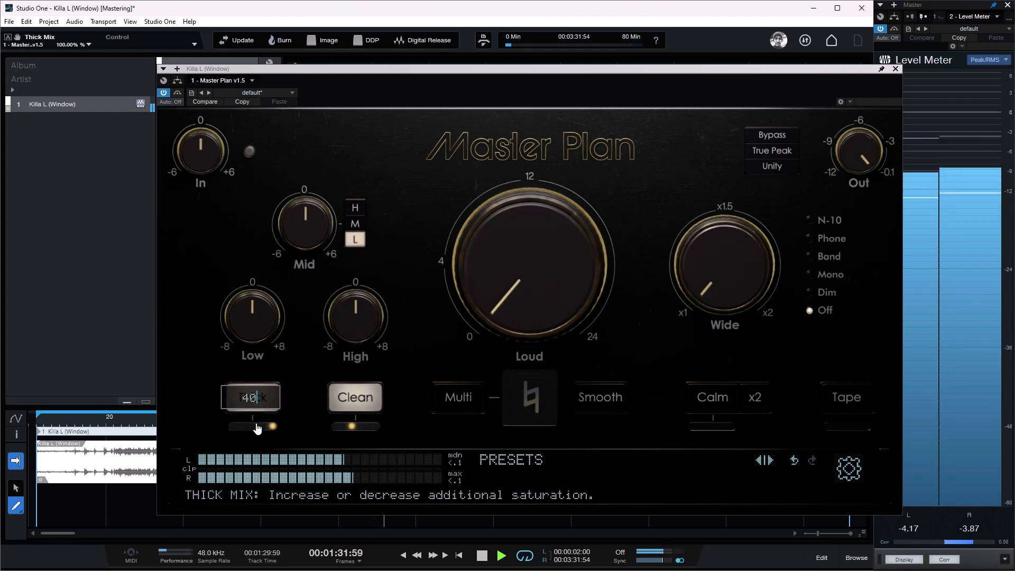
key(Return)
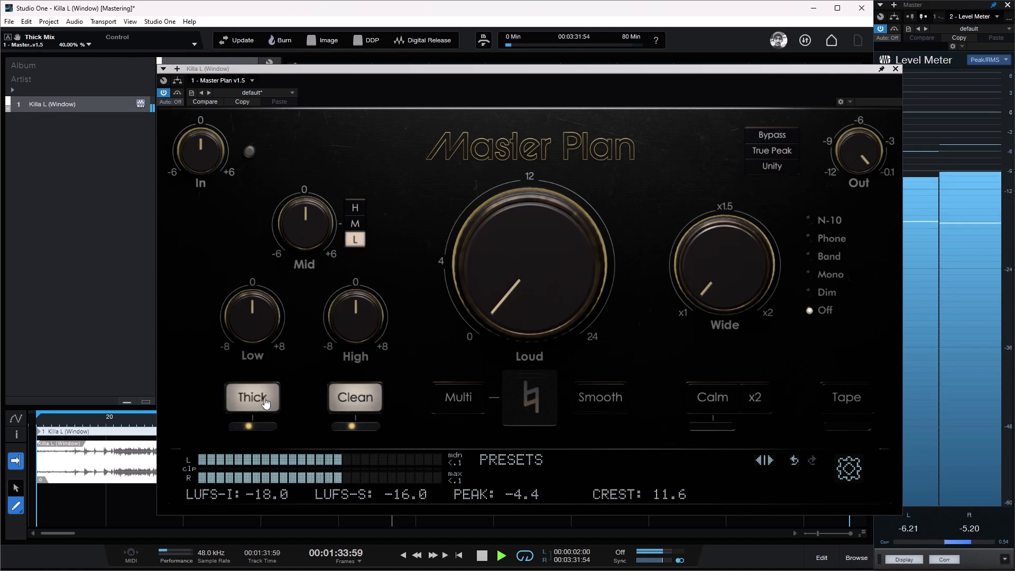
click(267, 402)
click(267, 401)
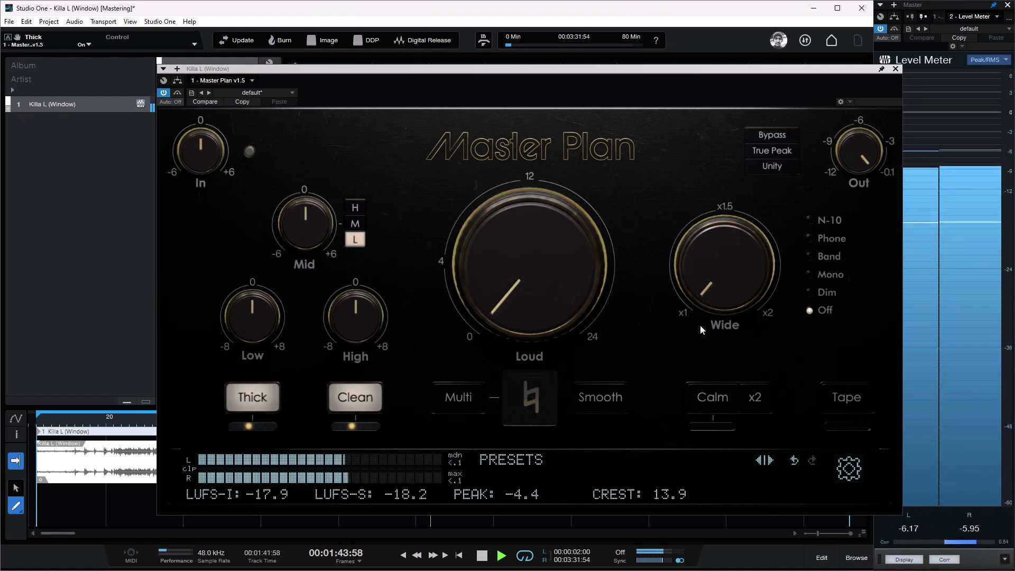
Step: Enable Smooth compression after comparing it off and on, and check the processed song against the bypassed signal
click(601, 401)
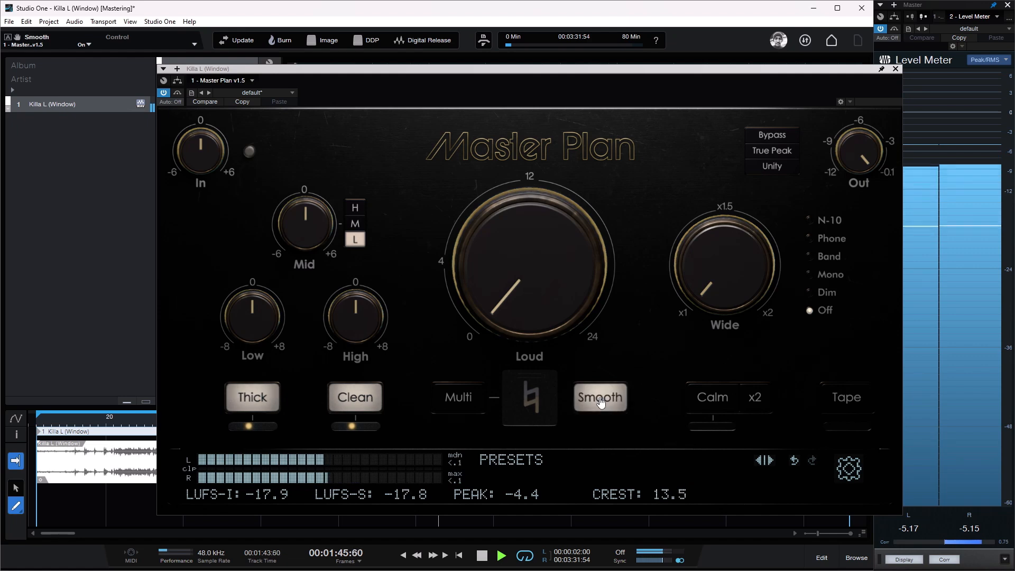
click(600, 403)
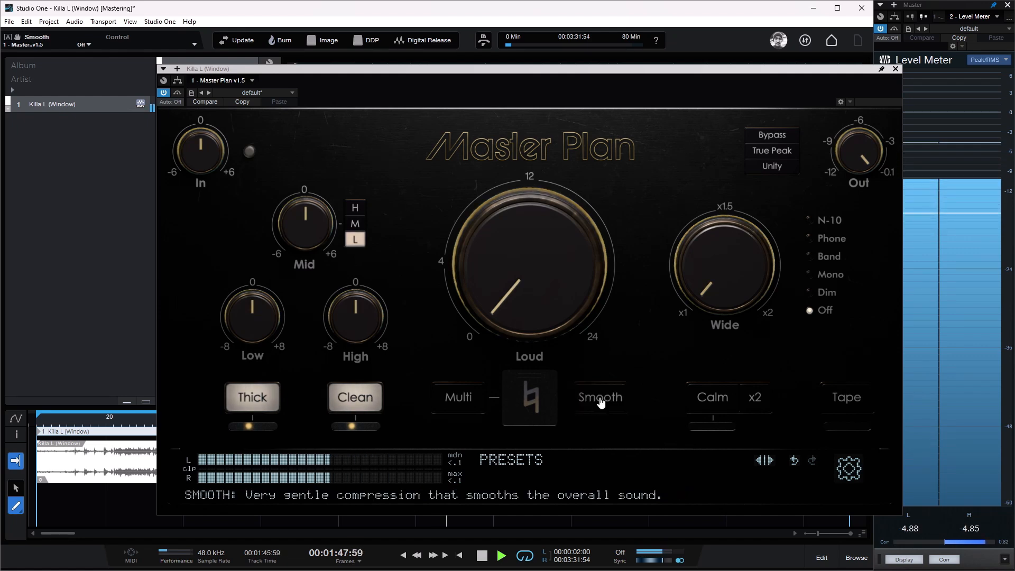
click(601, 402)
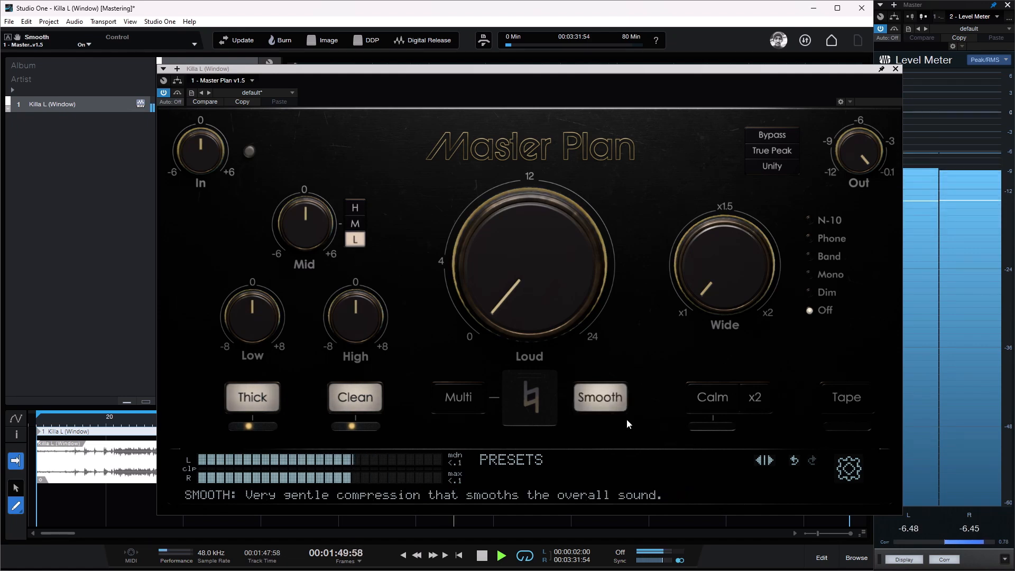
click(178, 93)
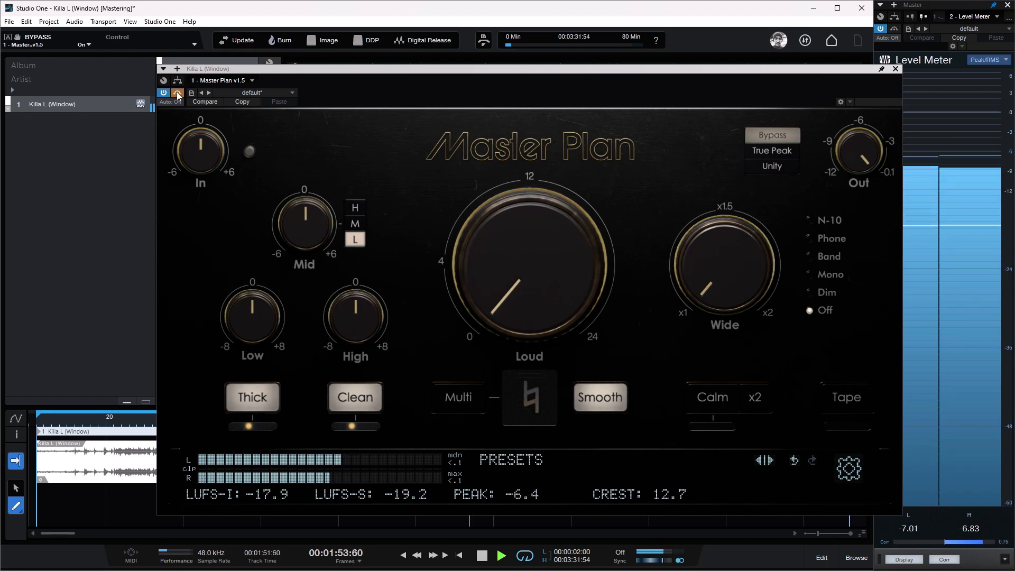
click(770, 136)
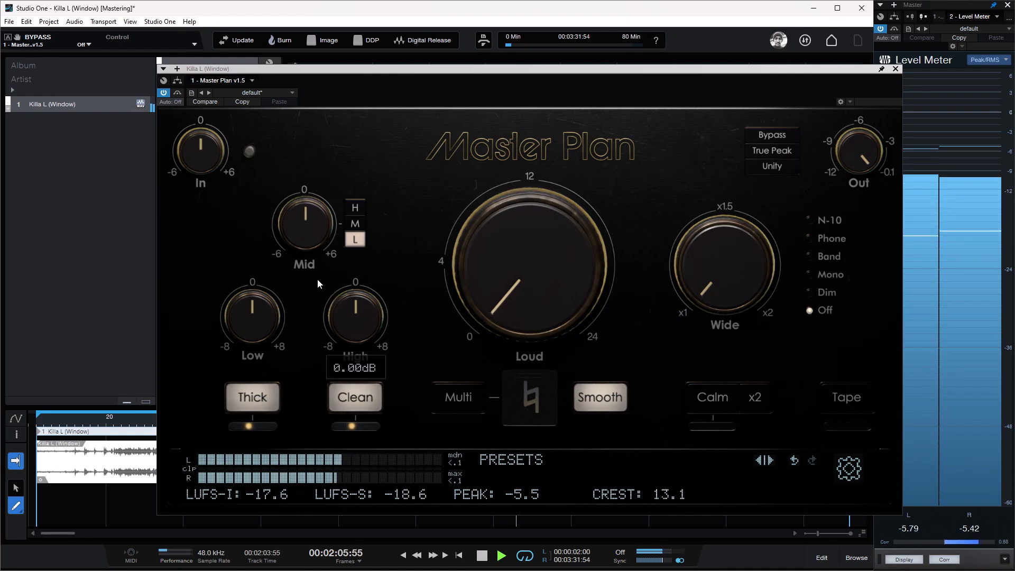
Step: Switch the mid band to the M range and boost the Mid EQ to its maximum to exaggerate the effect
mouse_move(363, 318)
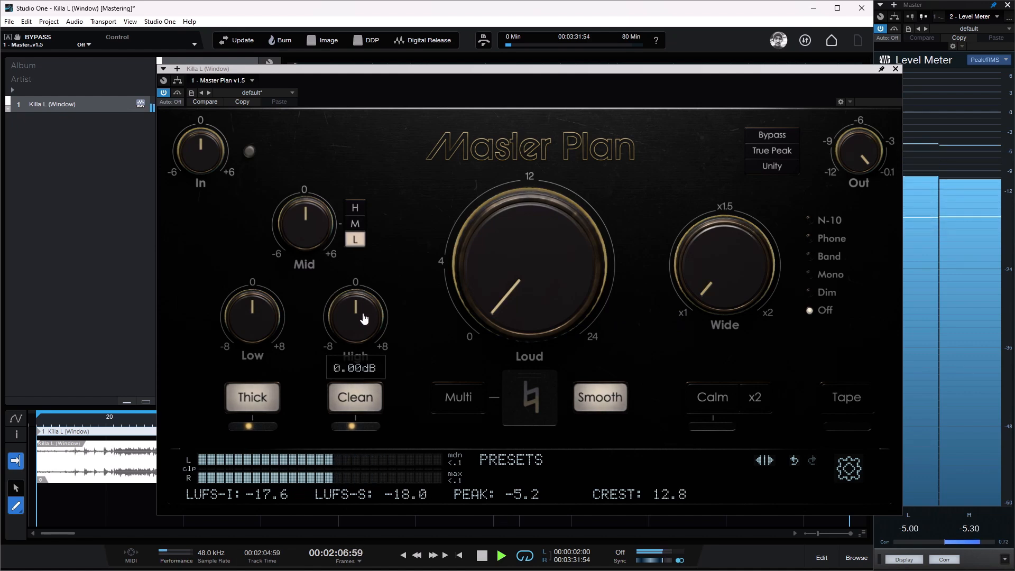
click(355, 225)
mouse_move(317, 239)
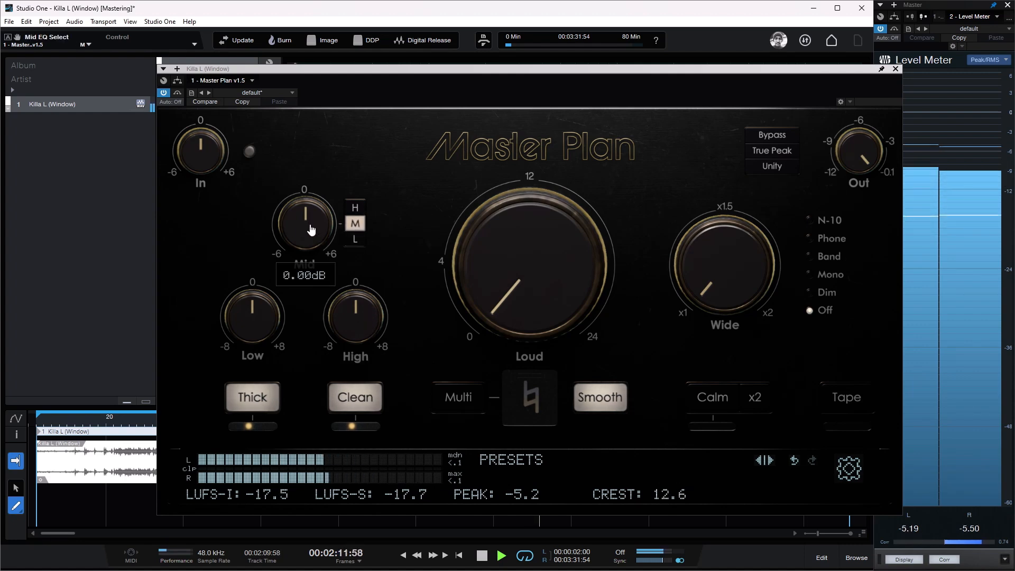
scroll(311, 228, up, 2)
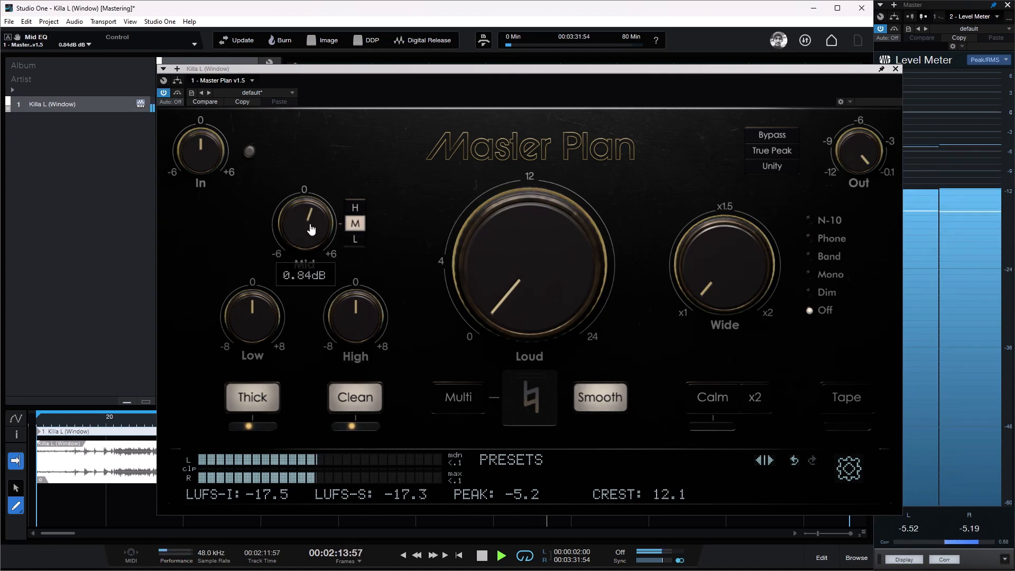
drag(311, 228, 311, 189)
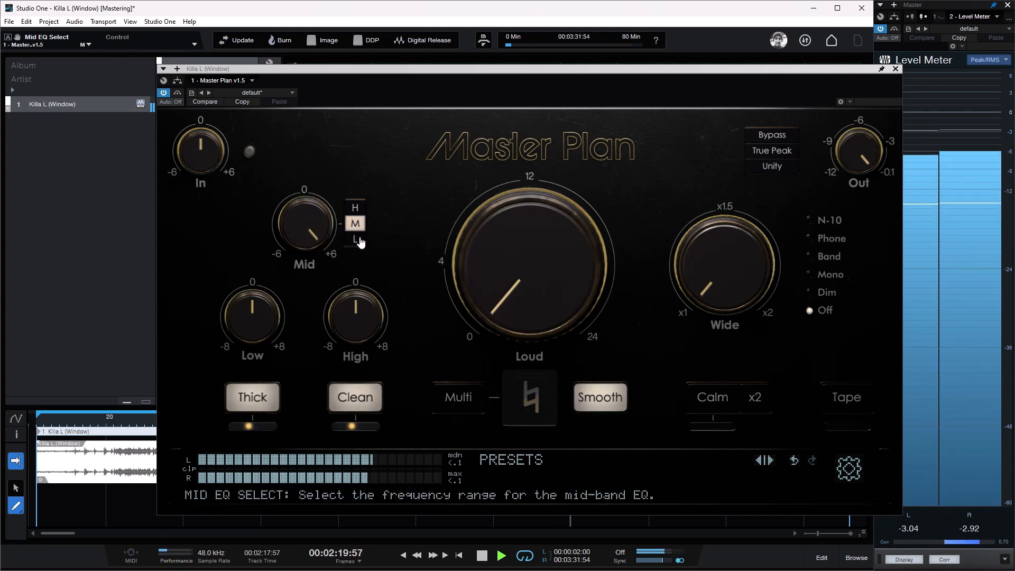
Step: Audition the H, M and L frequency ranges of the boosted mid band, ending on M
click(356, 210)
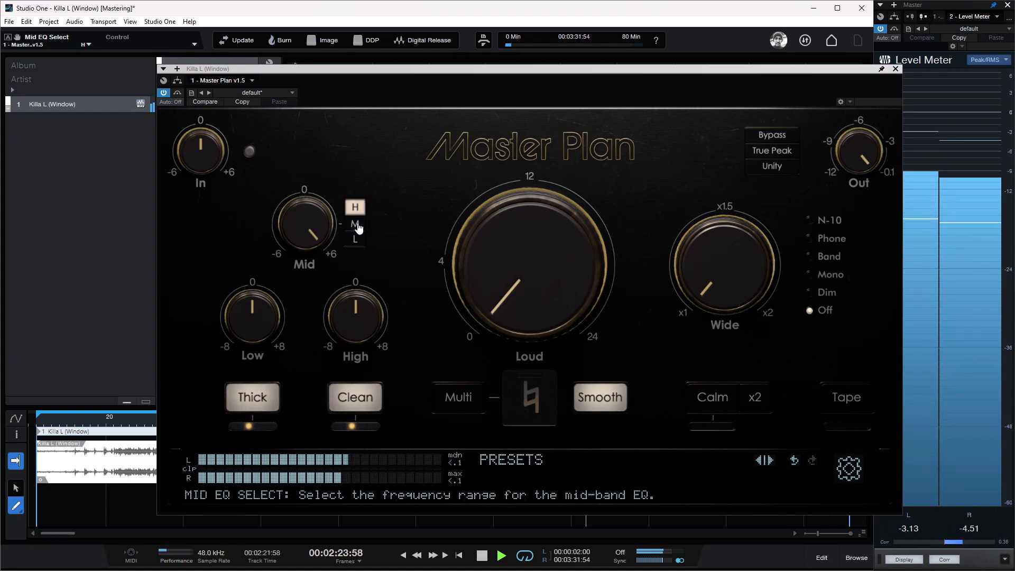
click(356, 225)
click(357, 242)
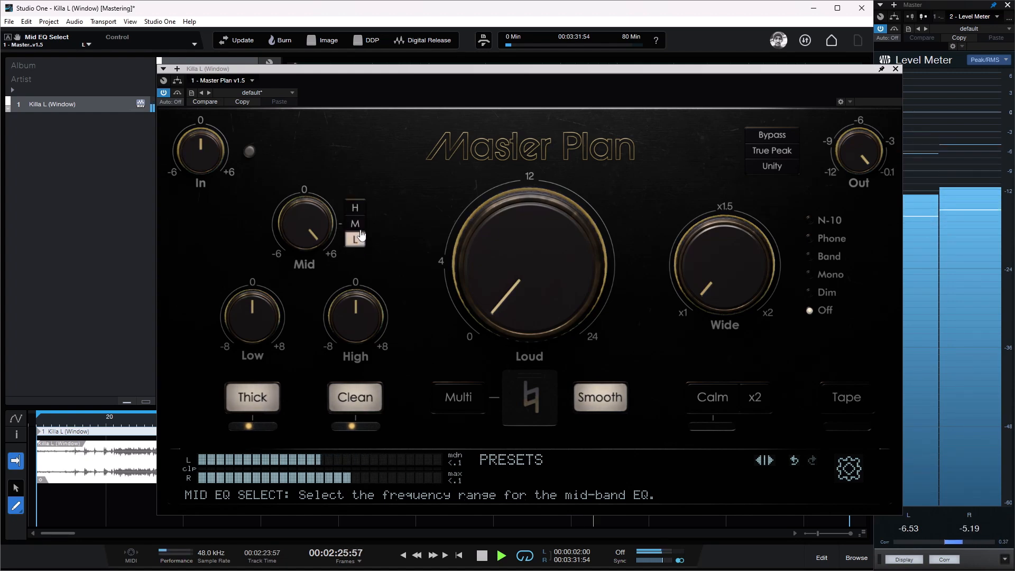
click(354, 226)
click(354, 209)
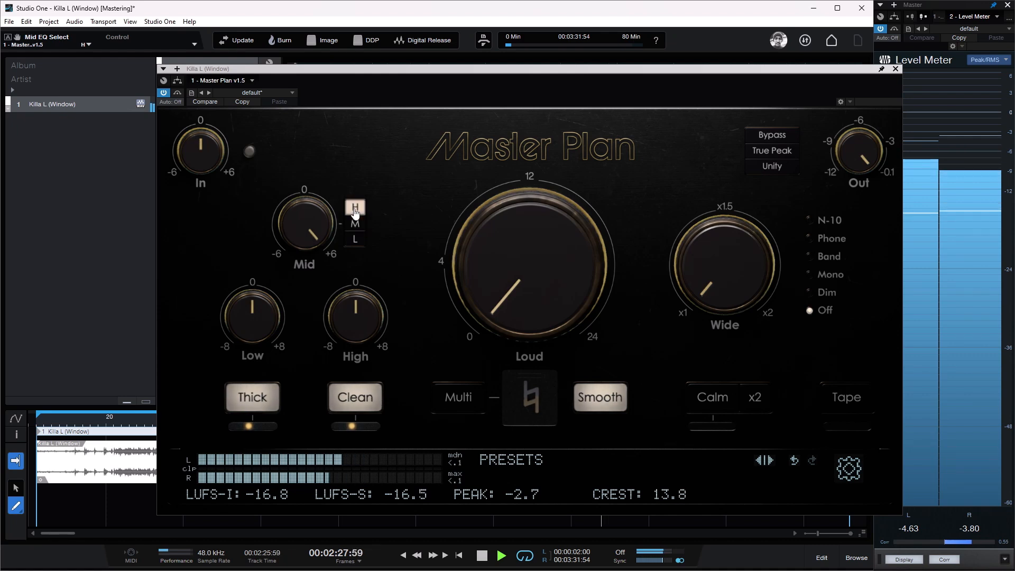
click(357, 226)
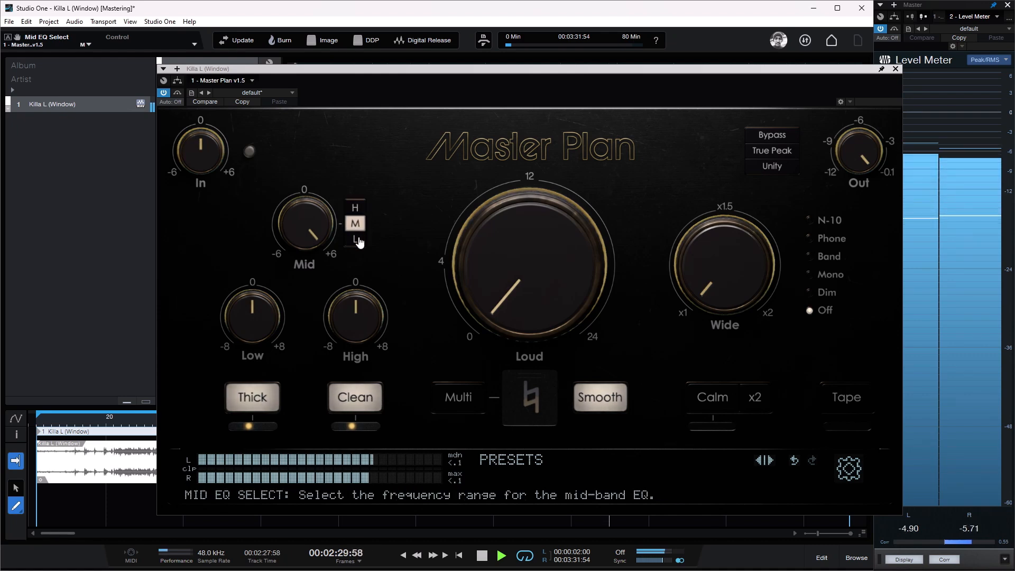
Step: Set the Mid EQ to +1.5 dB and compare the song with the mid band bypassed and enabled
mouse_move(316, 228)
mouse_down()
mouse_move(315, 237)
mouse_move(315, 225)
mouse_up()
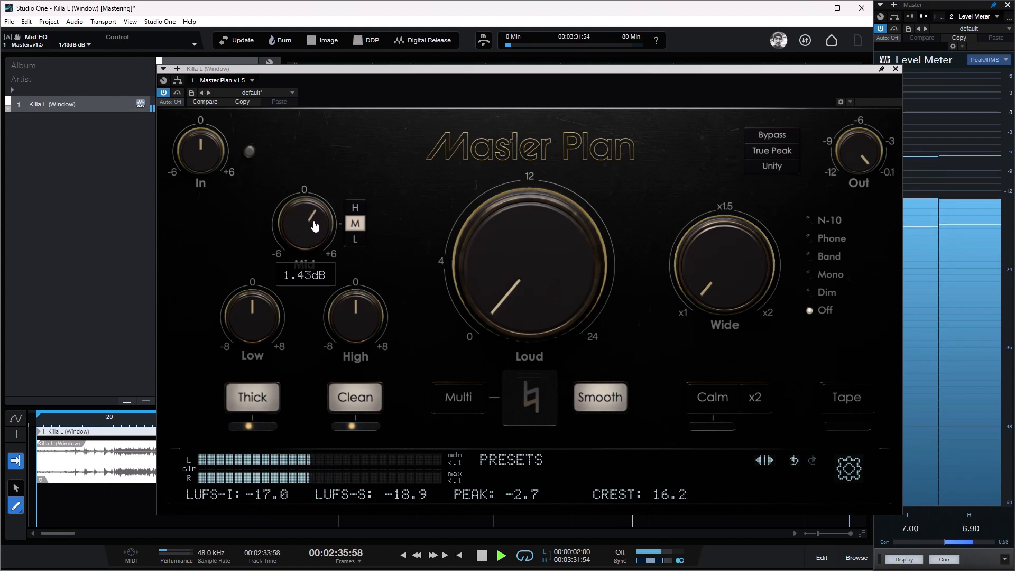
double_click(314, 228)
text(+1.5)
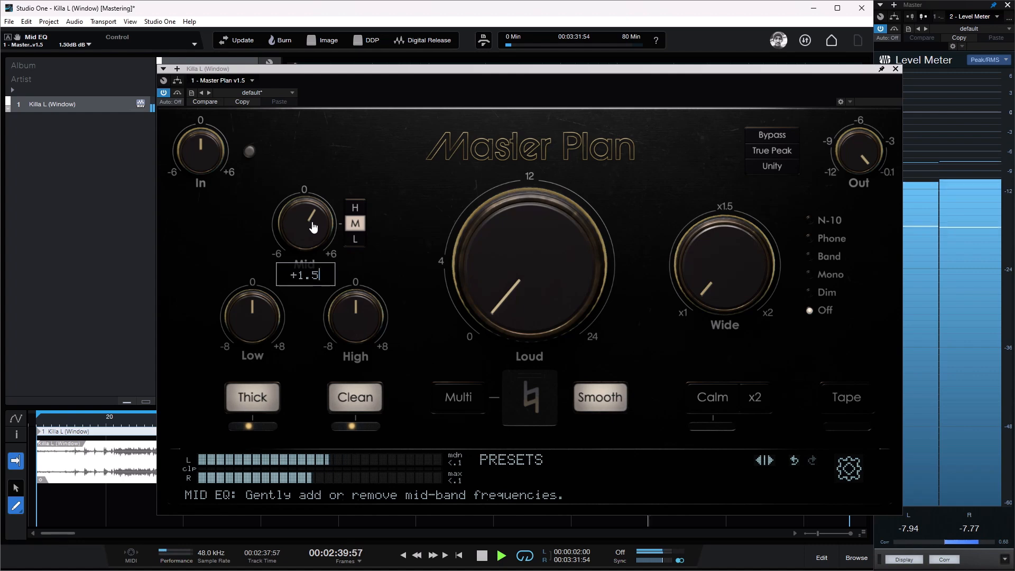
key(Return)
mouse_move(364, 325)
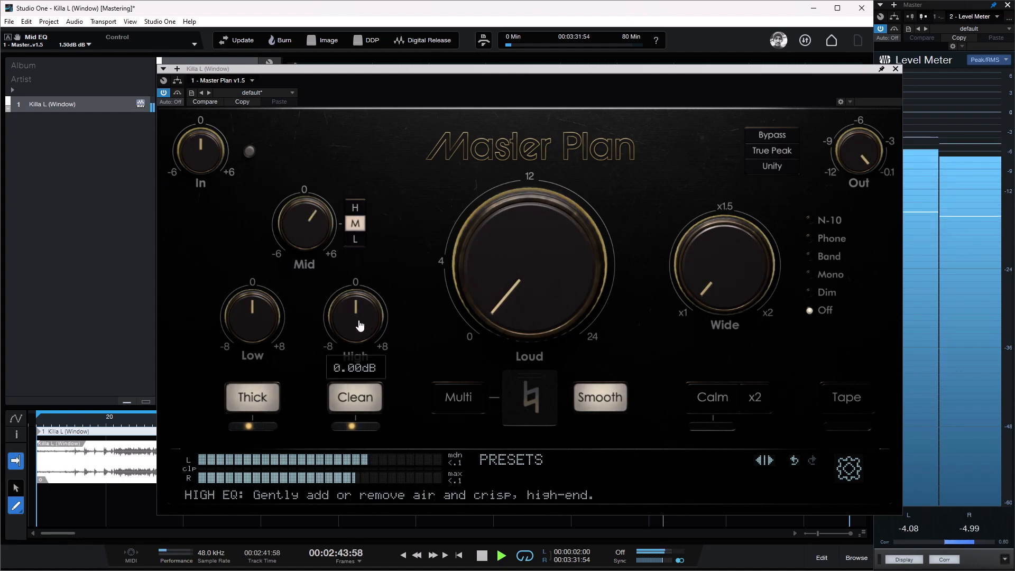
click(307, 267)
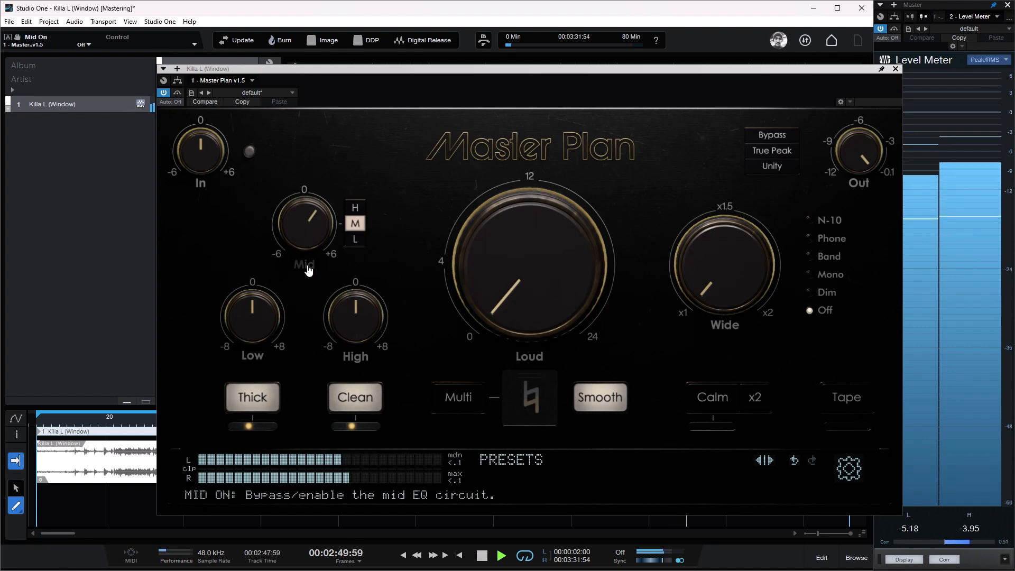
click(308, 268)
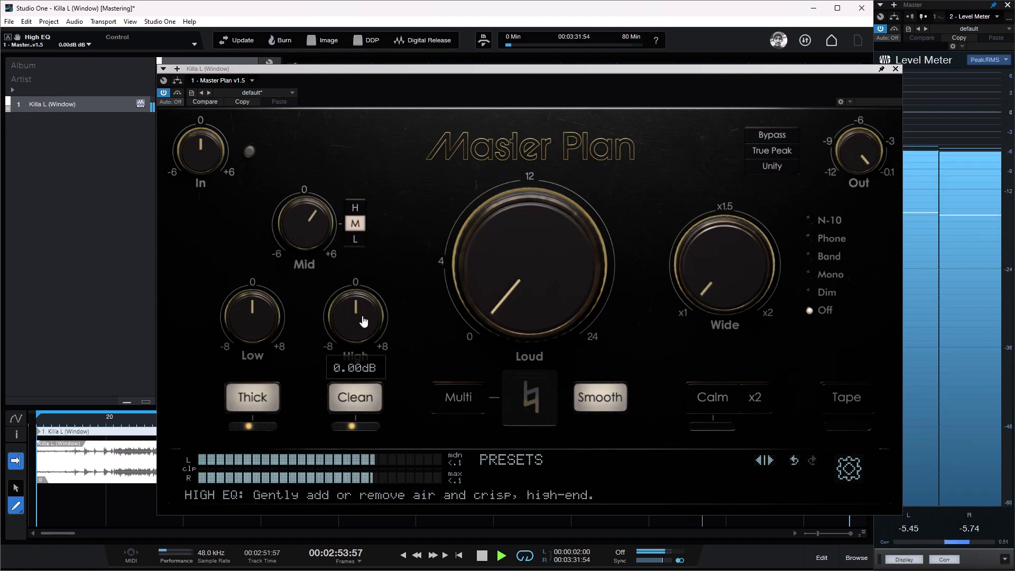
Step: Boost the High EQ by ear and set it to +1 dB
drag(363, 321, 365, 317)
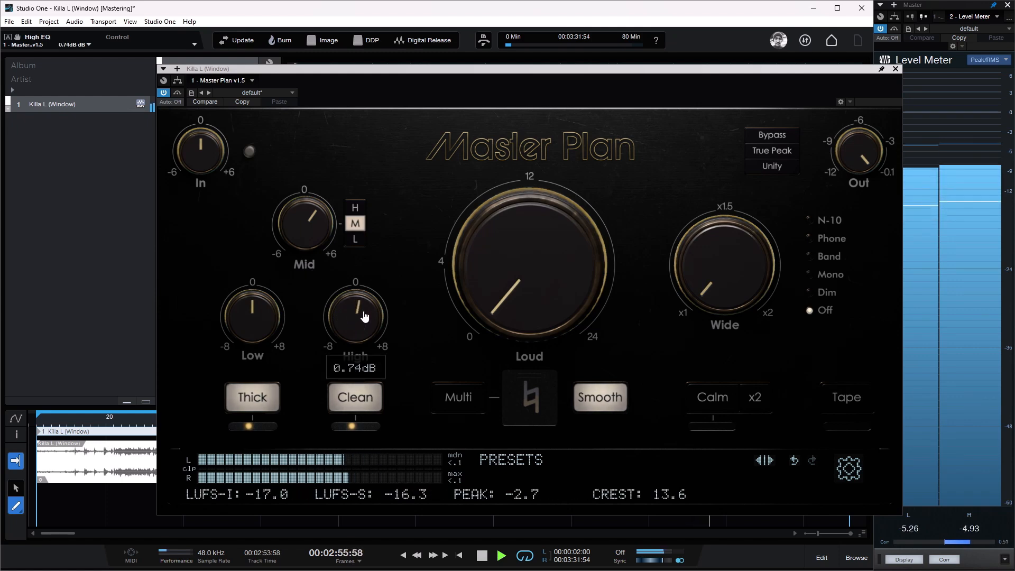
mouse_move(367, 311)
mouse_down()
mouse_move(384, 278)
mouse_move(355, 397)
mouse_move(368, 317)
mouse_up()
double_click(369, 317)
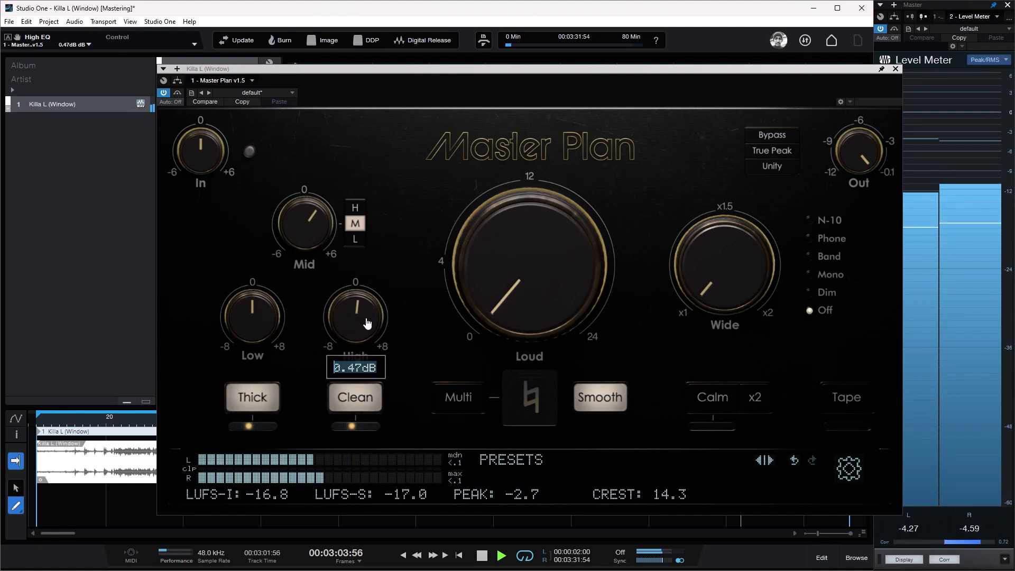
text(+2)
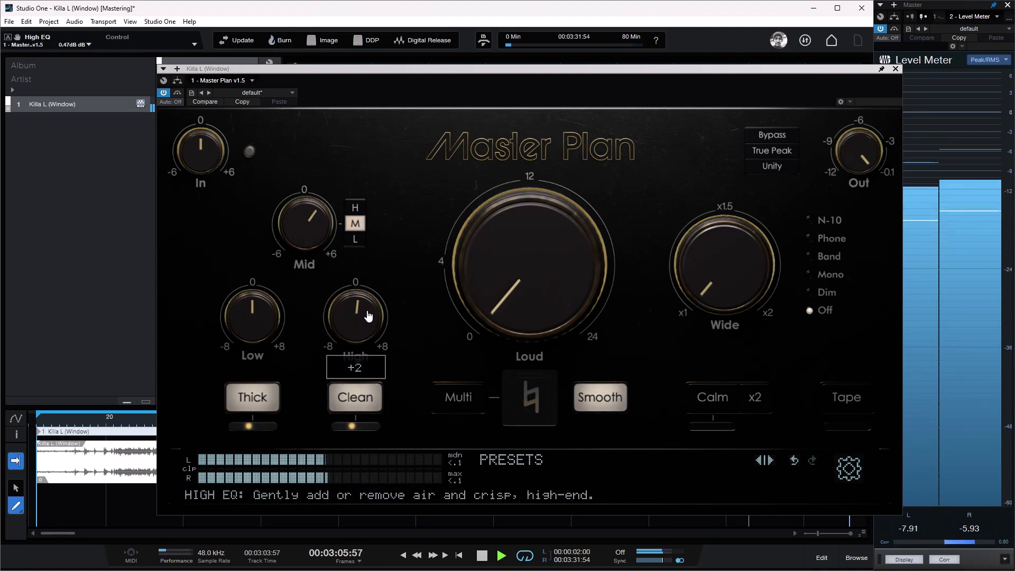
text(1)
key(Return)
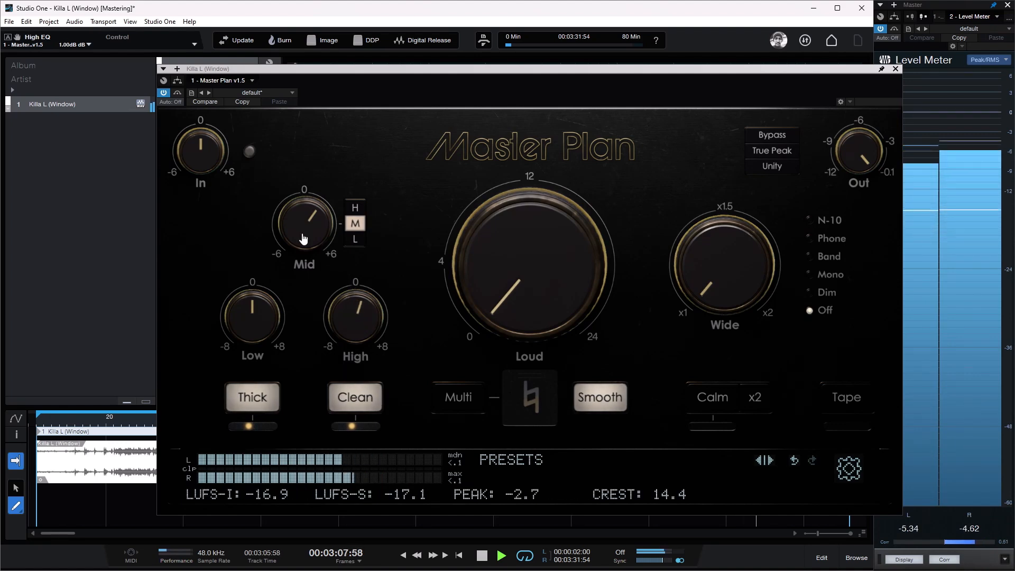
Step: Switch the mid band to the H range and cut the Mid EQ to -1 dB
mouse_move(302, 227)
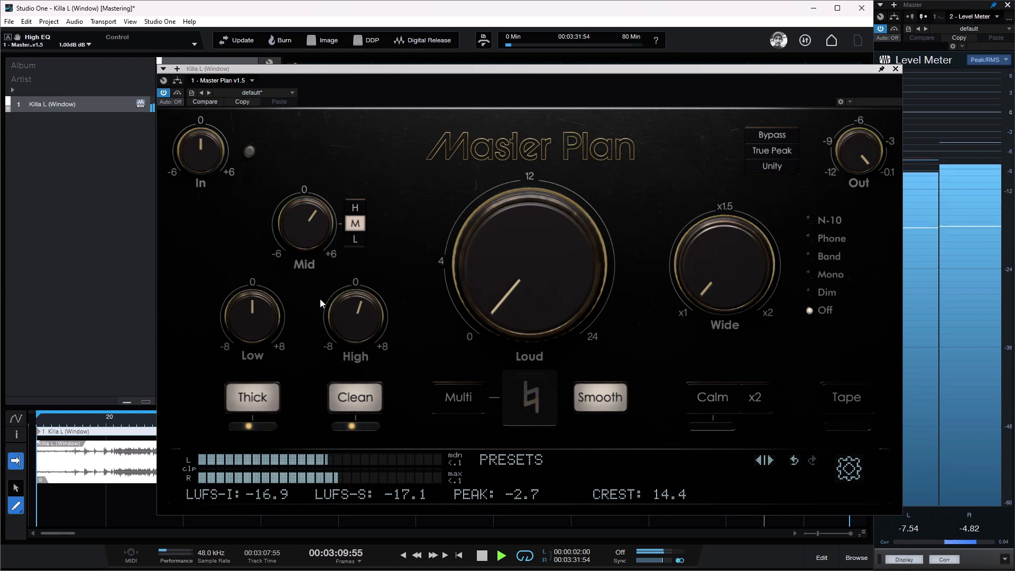
mouse_move(311, 246)
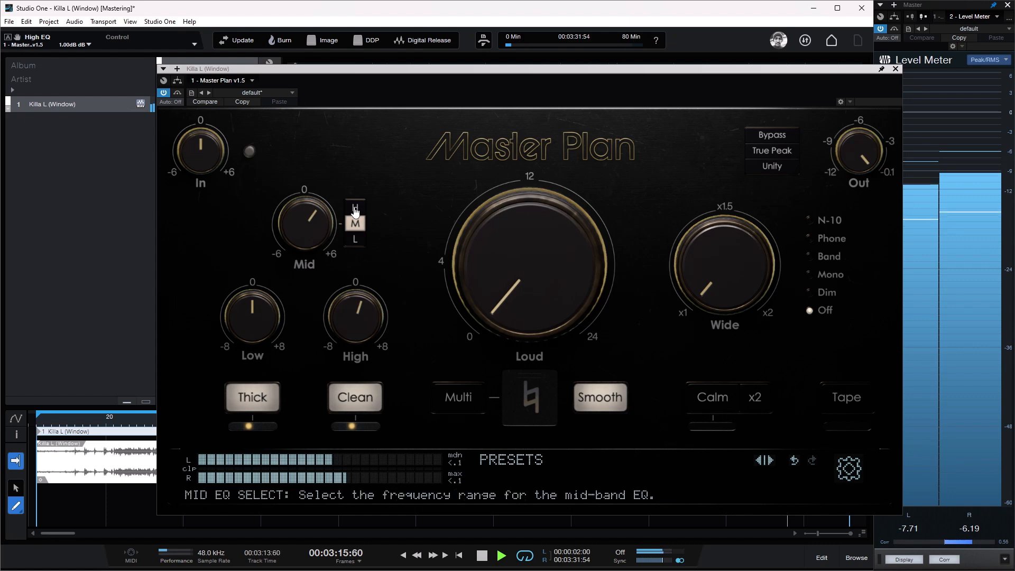
click(355, 209)
drag(315, 232, 313, 254)
double_click(306, 231)
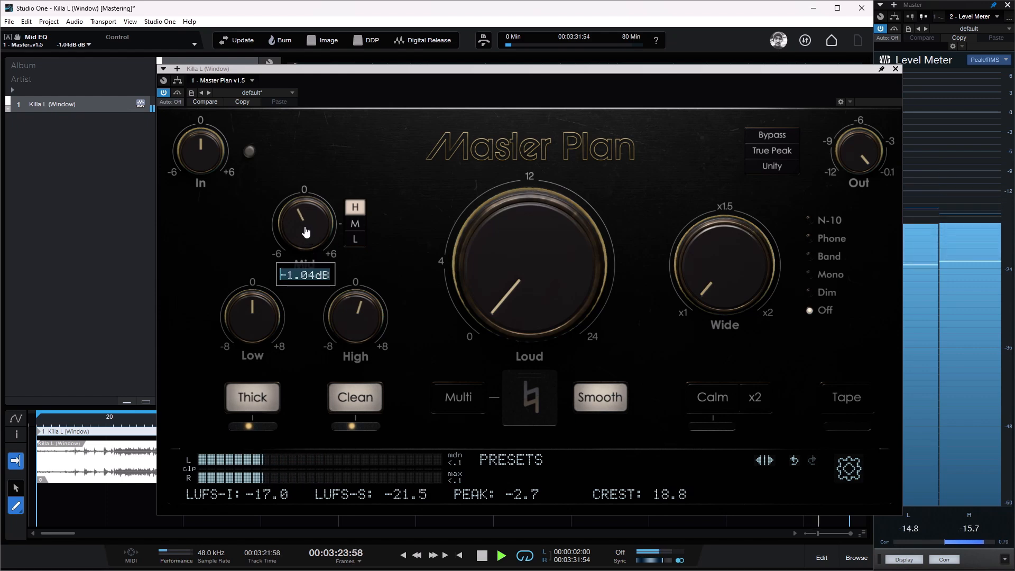
key(BackSpace)
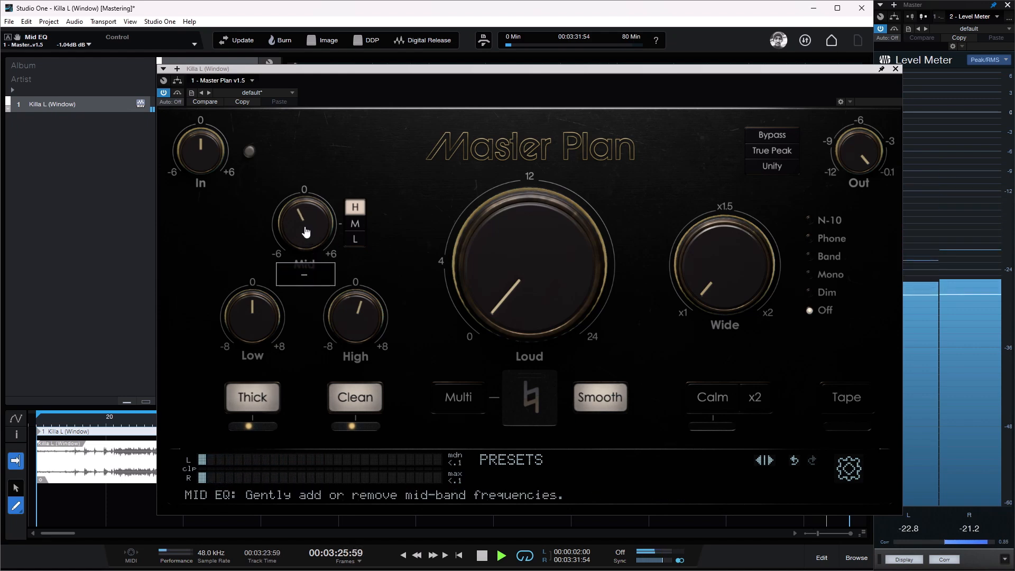
text(-1)
key(Return)
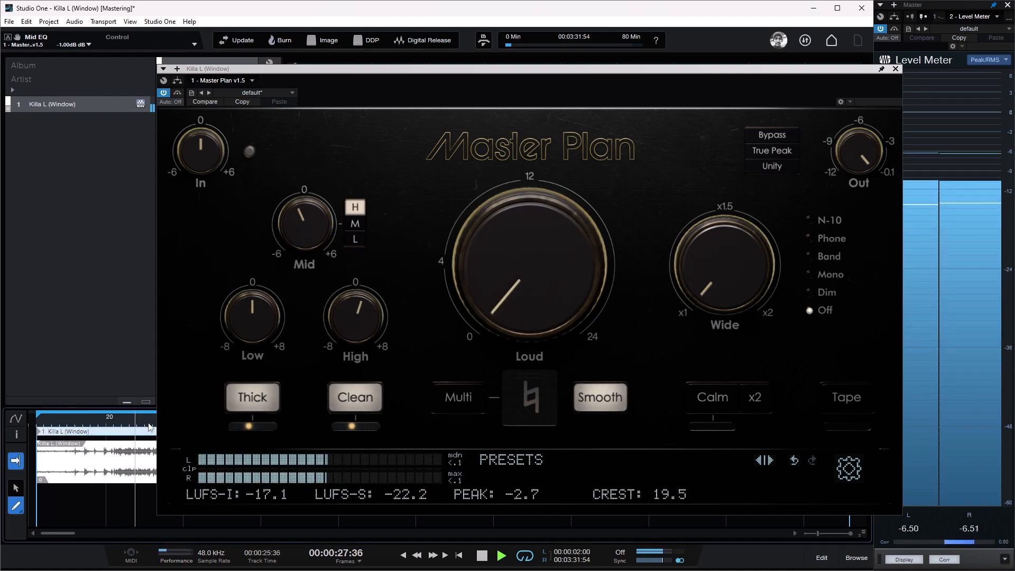
Step: Boost the High EQ slightly by ear and set it to +1.5 dB
mouse_move(319, 231)
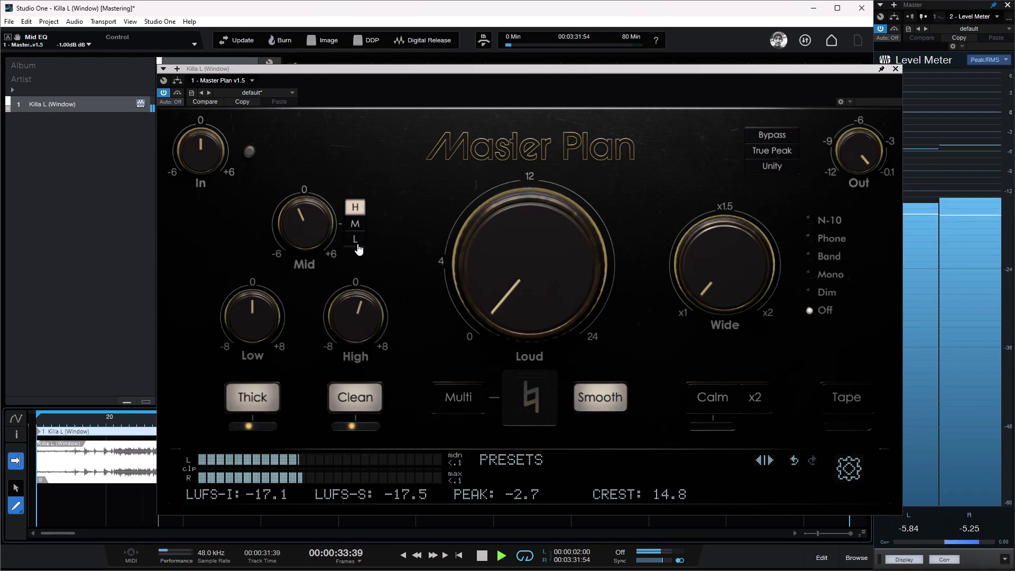
mouse_move(363, 306)
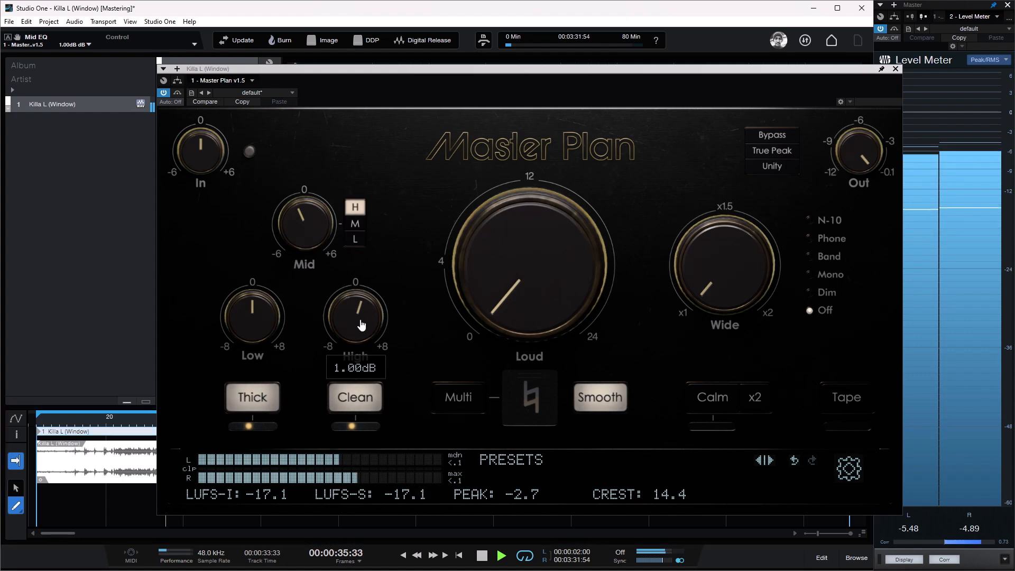
drag(361, 324, 362, 321)
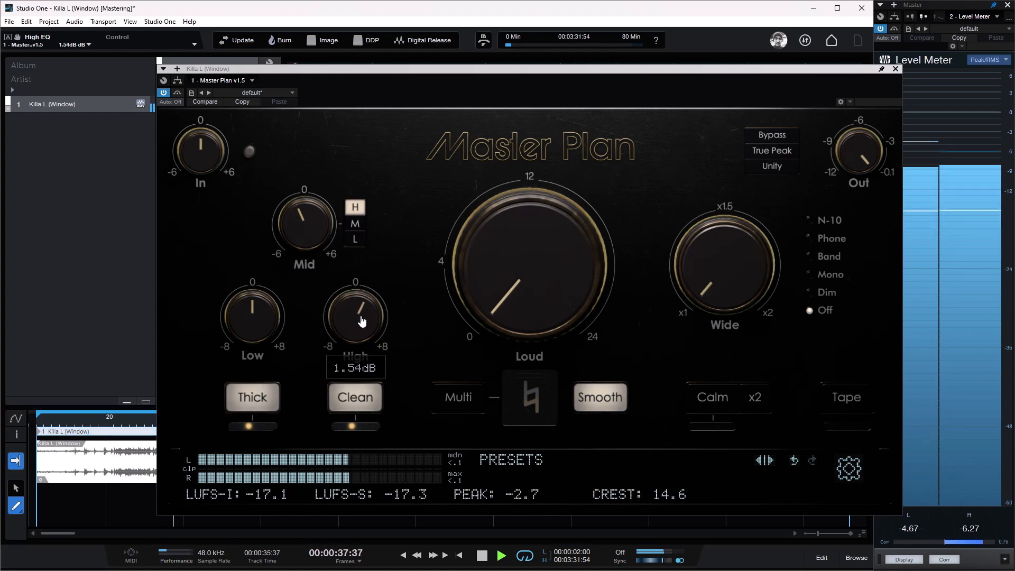
double_click(363, 313)
text(+1)
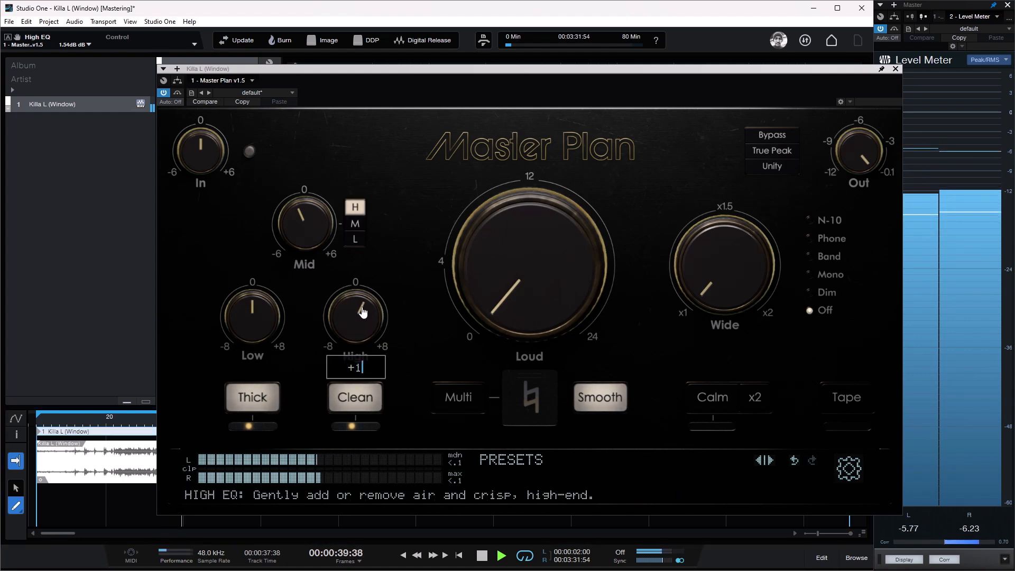
text(.5)
key(Return)
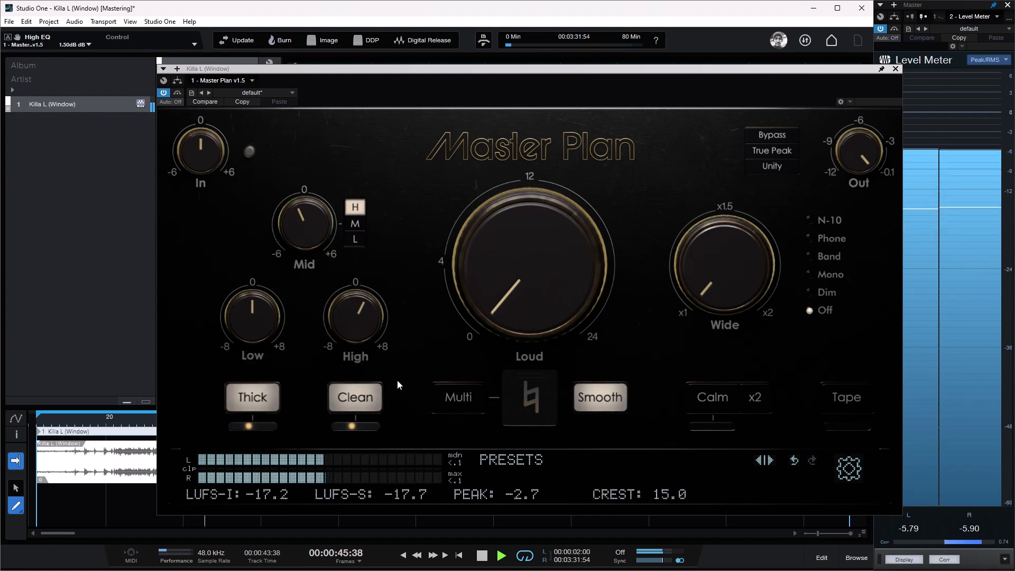
Step: Audition the Low EQ at -6 dB and +6 dB, replaying the song from an earlier point, and return it to 0 dB
drag(270, 327, 260, 416)
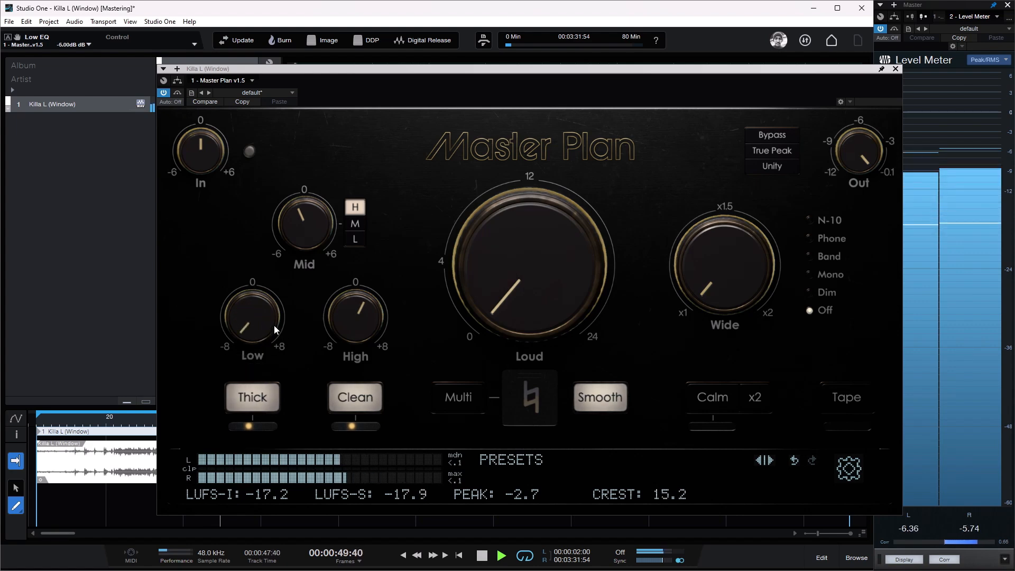
drag(274, 325, 302, 232)
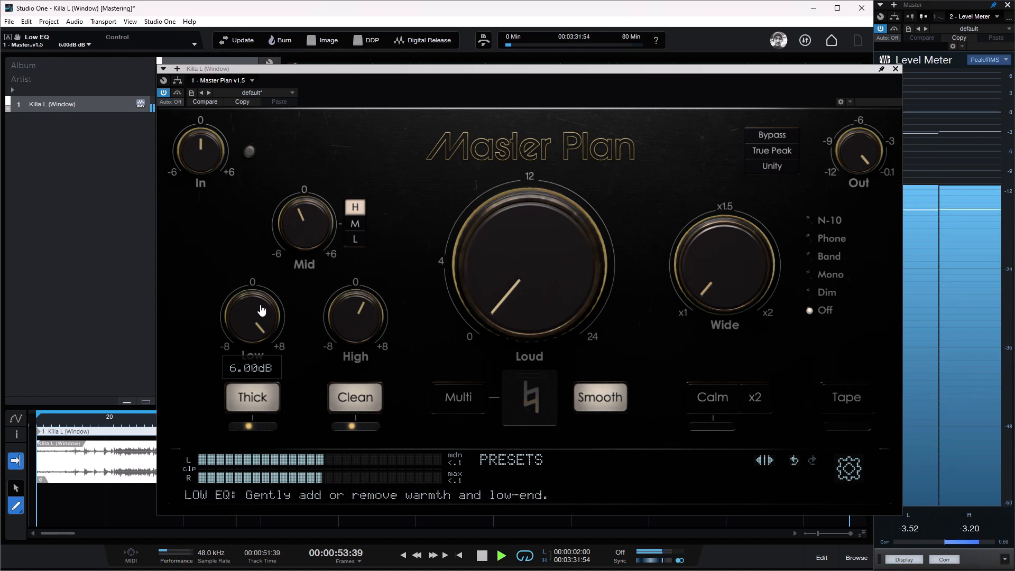
click(68, 421)
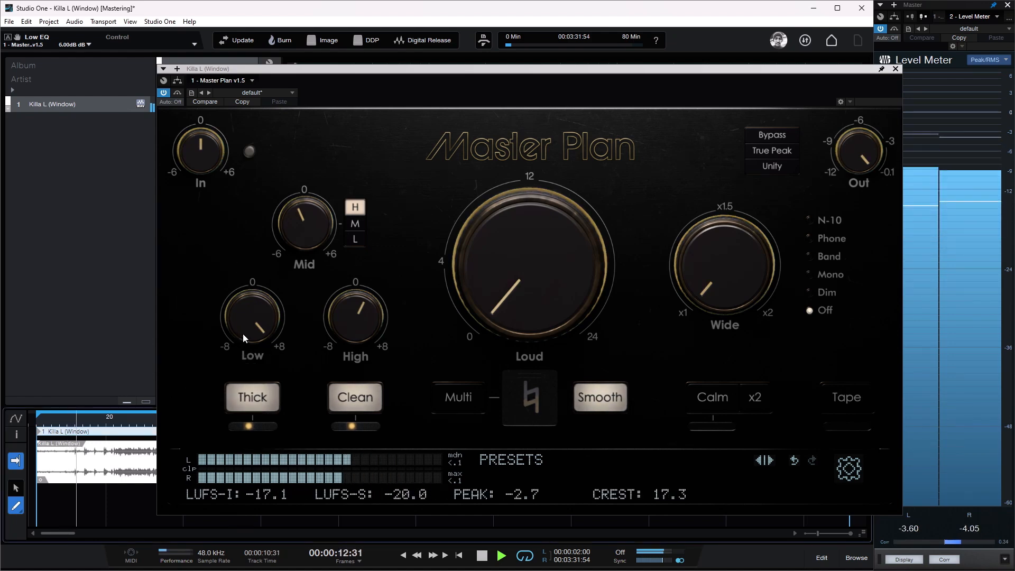
drag(242, 336, 252, 410)
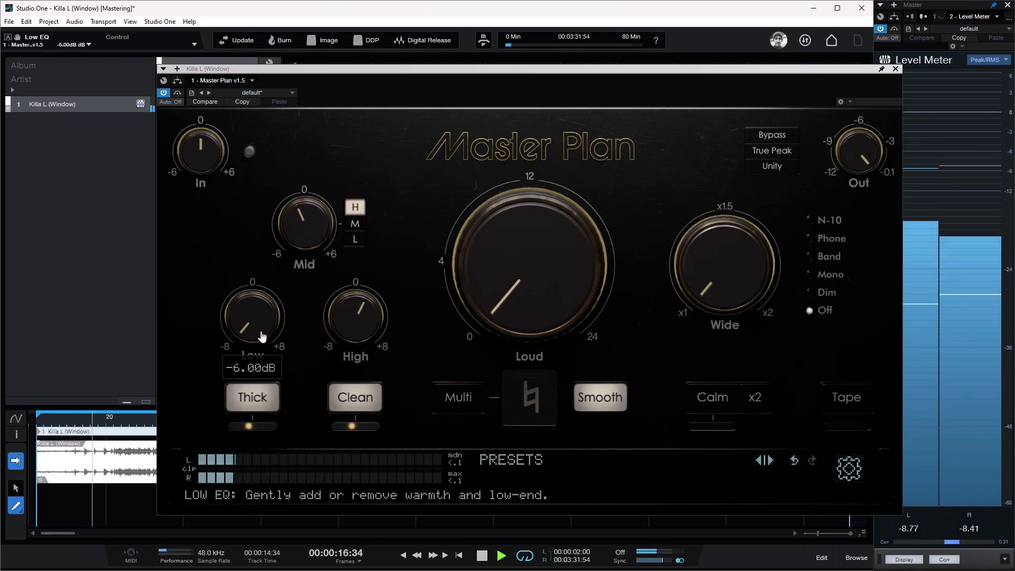
mouse_move(260, 328)
mouse_down()
mouse_move(286, 299)
mouse_move(266, 321)
mouse_up()
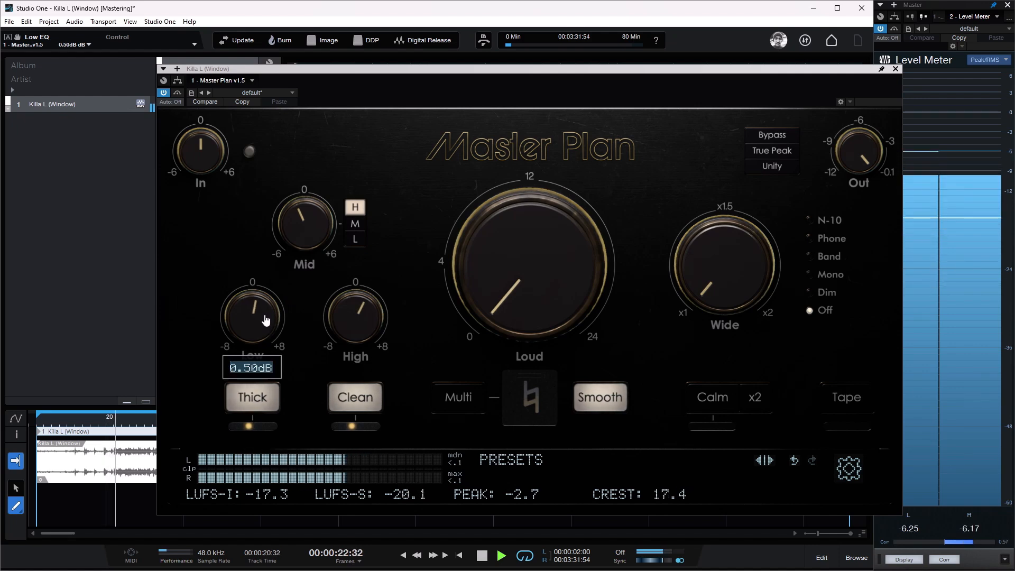
double_click(266, 321)
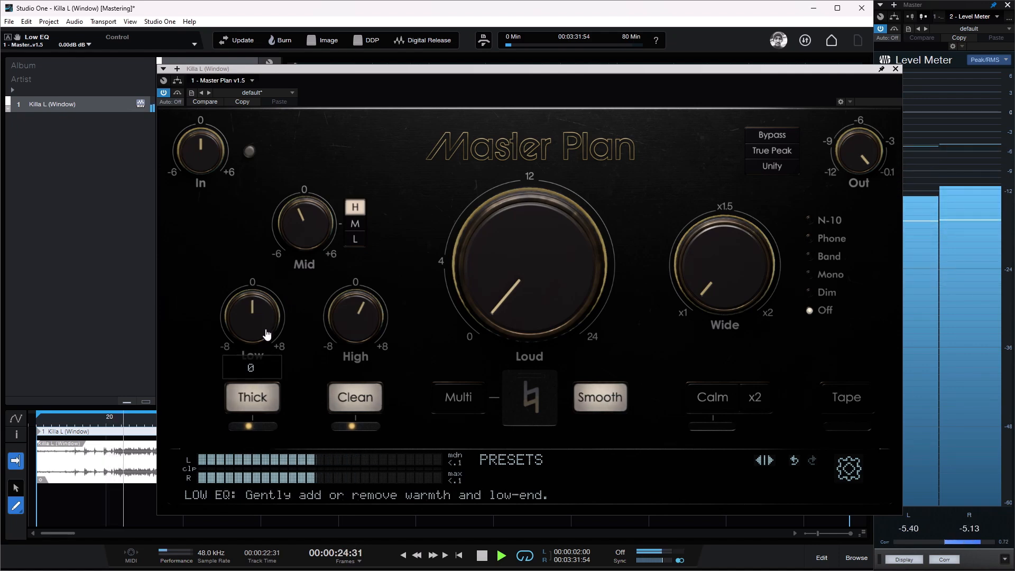
Step: Cut the Low EQ to -6 dB once more for comparison and reset it to 0 dB
drag(267, 335, 257, 435)
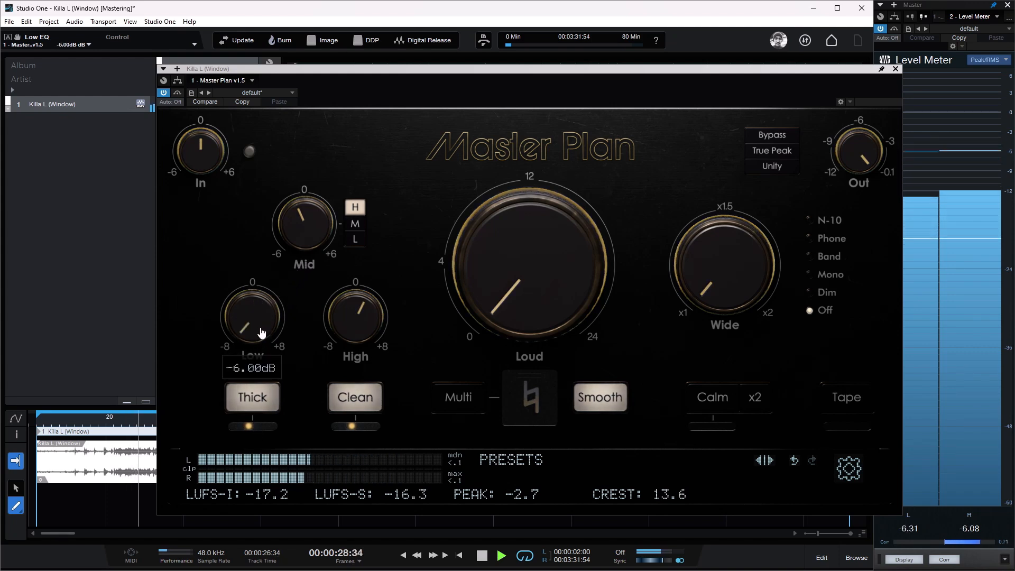
drag(262, 334, 287, 295)
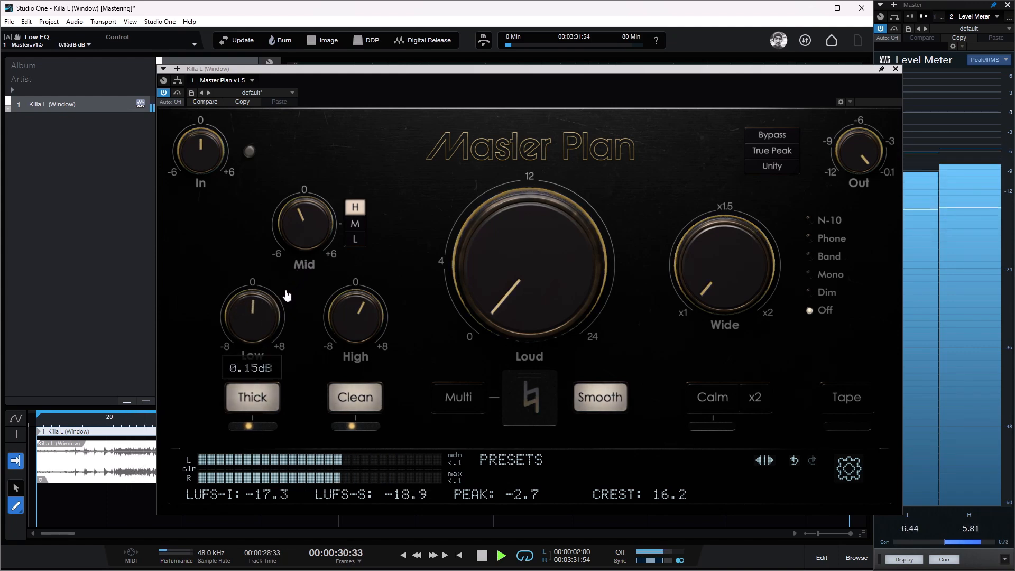
double_click(270, 313)
text(0)
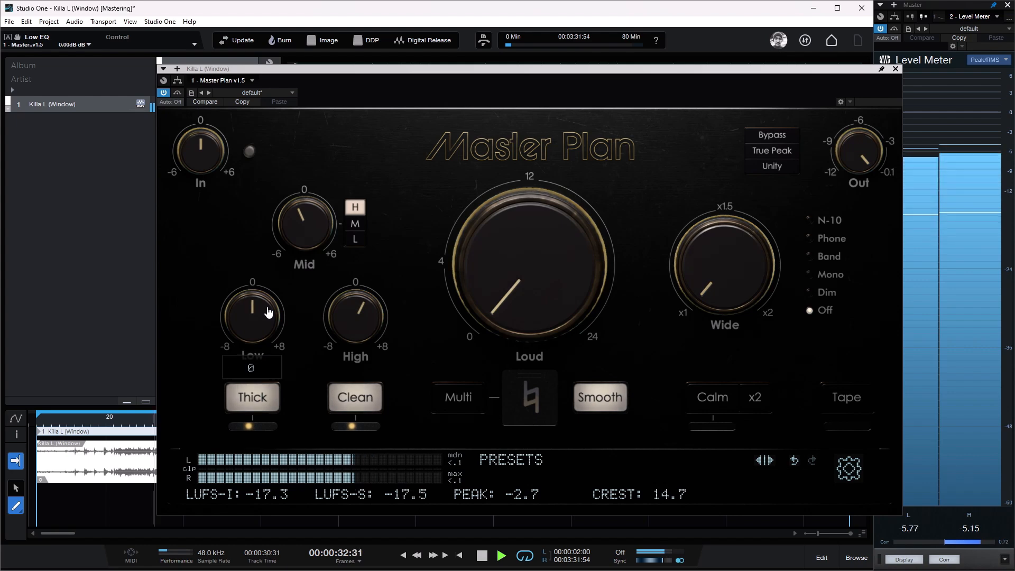
key(Return)
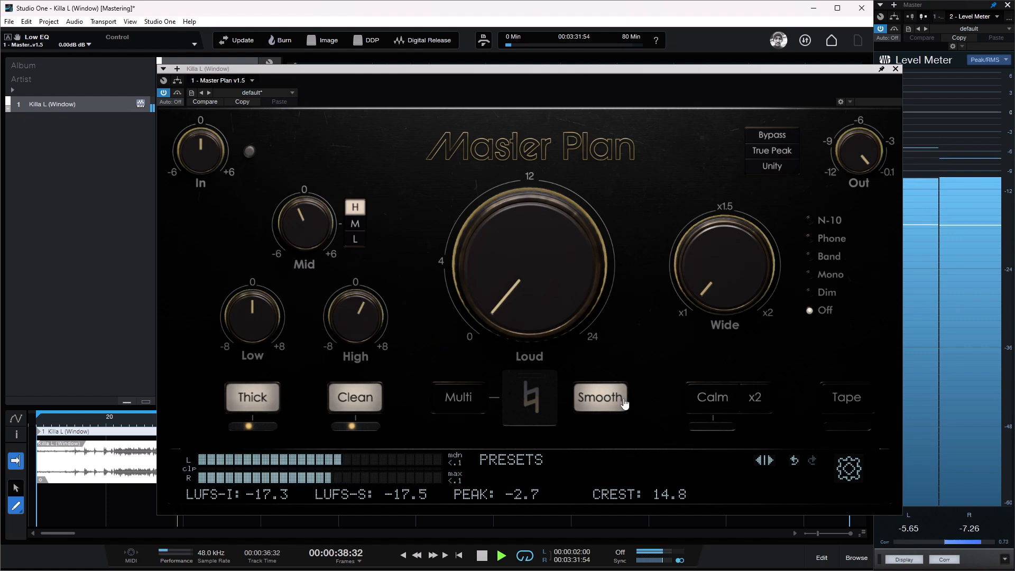
Step: Try different stereo widths by ear, up to about 1.85x, and settle the Wide amount at 1.25x
mouse_move(740, 265)
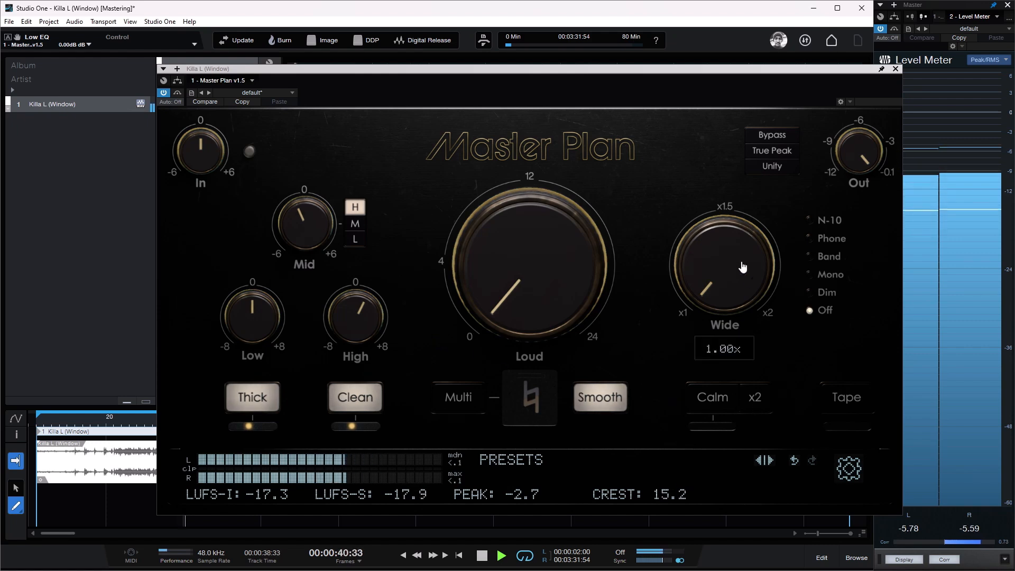
mouse_move(742, 266)
mouse_down()
mouse_move(748, 239)
mouse_move(746, 257)
mouse_up()
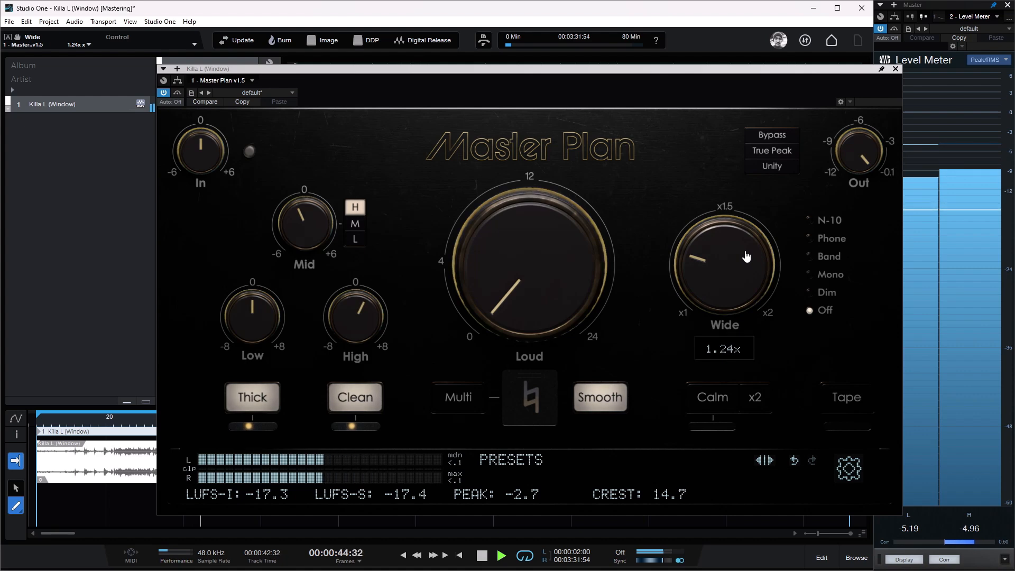
drag(745, 276, 788, 149)
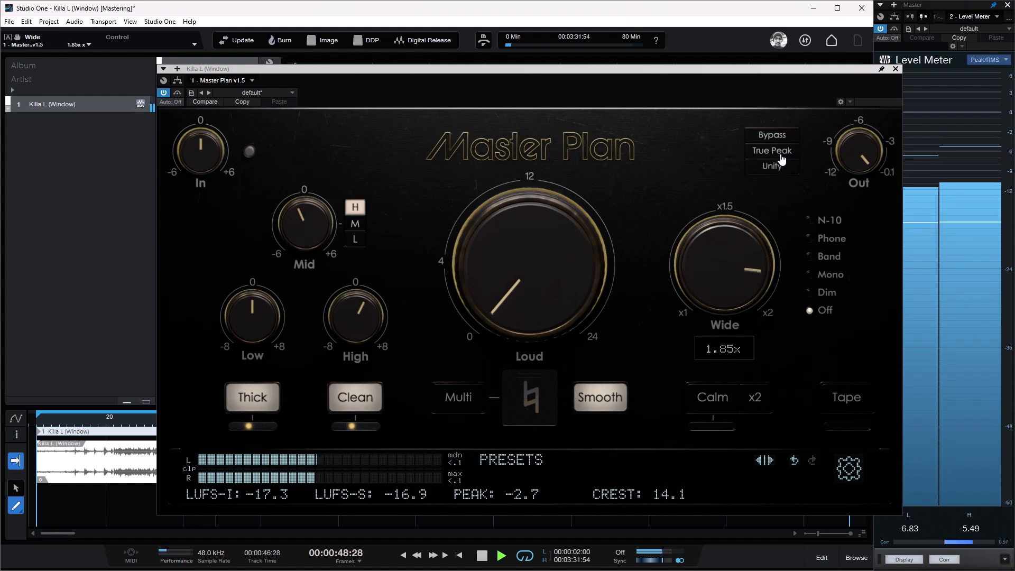
drag(739, 248, 733, 319)
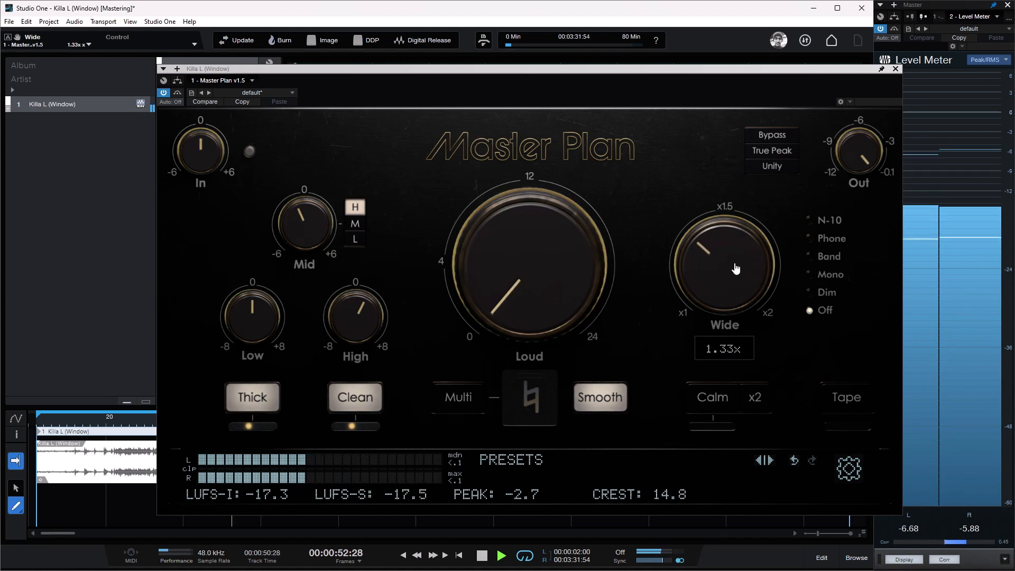
drag(735, 268, 736, 282)
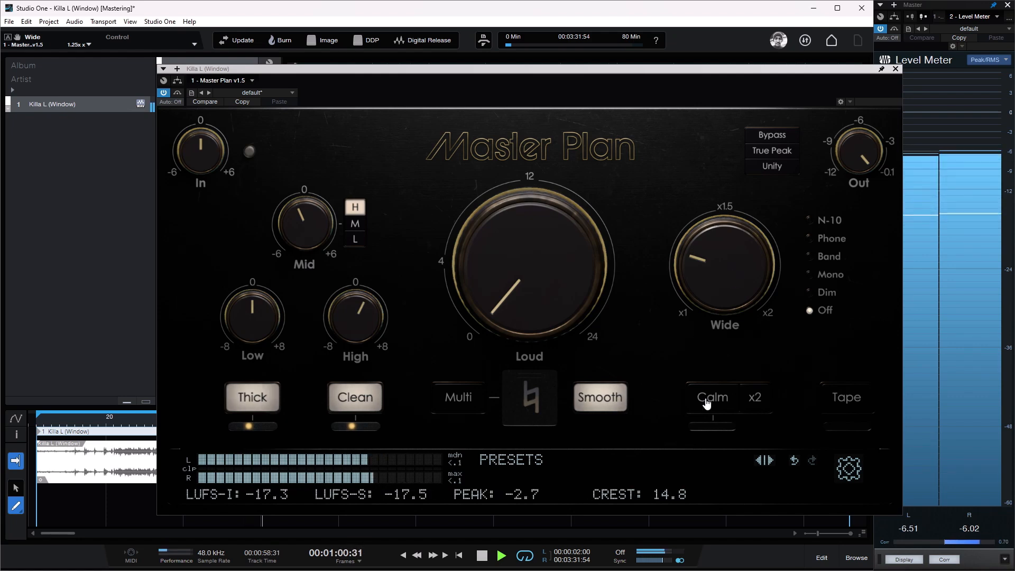
Step: Boost the Mid EQ to +6 dB and audition the H, M and L frequency ranges
mouse_move(332, 302)
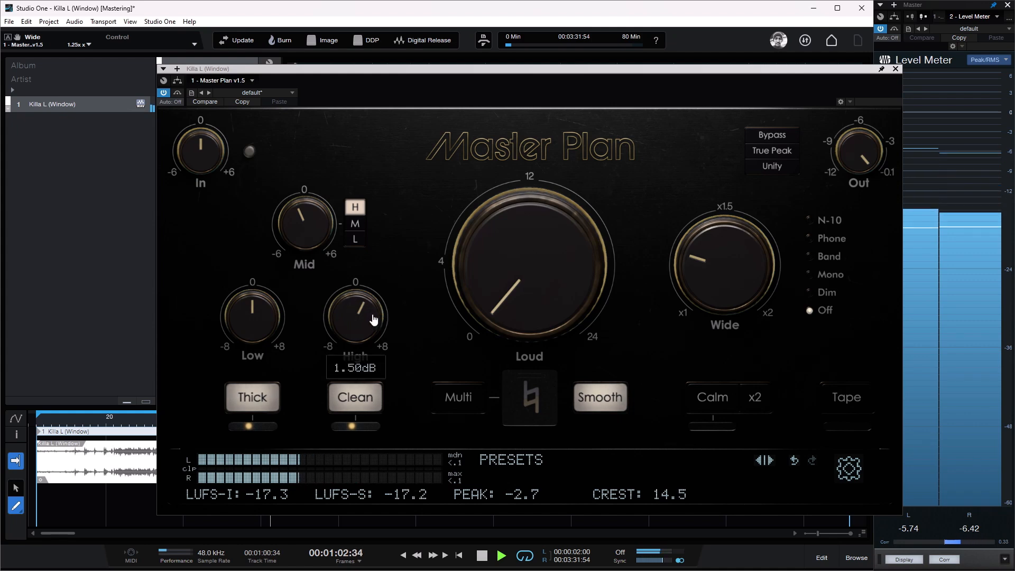
mouse_move(316, 237)
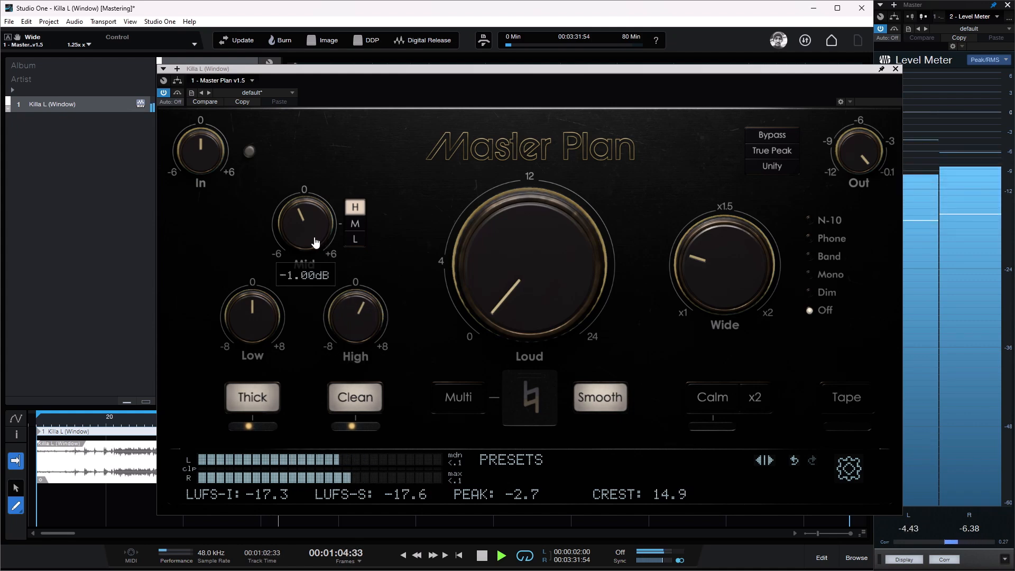
scroll(312, 244, up, 1)
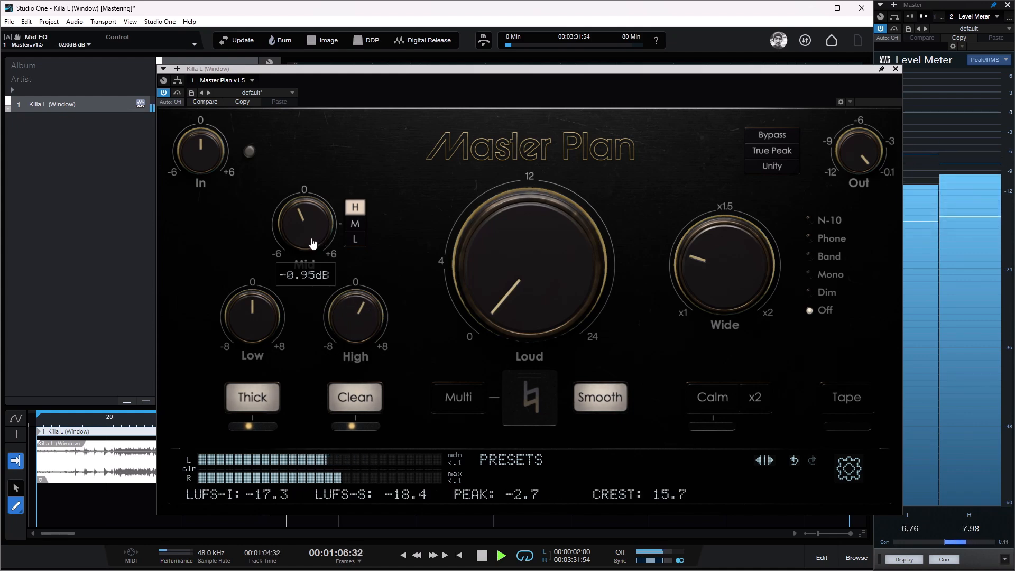
drag(315, 236, 324, 211)
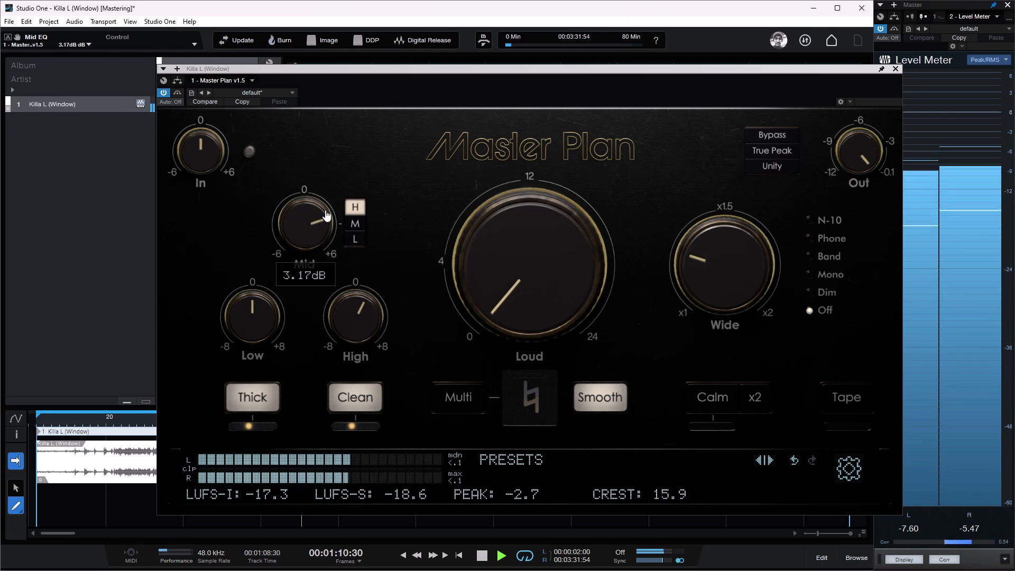
click(357, 208)
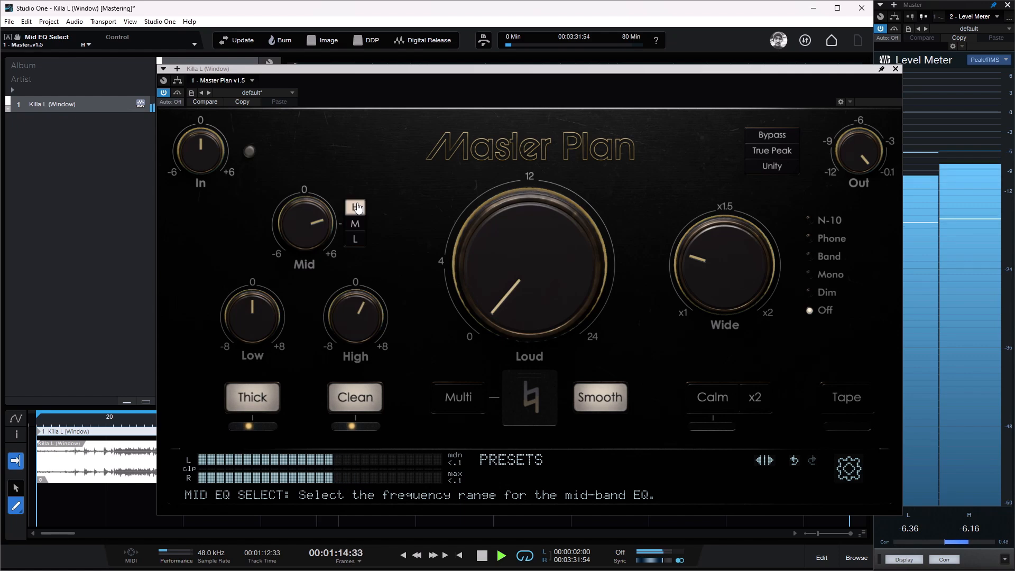
drag(321, 234, 351, 226)
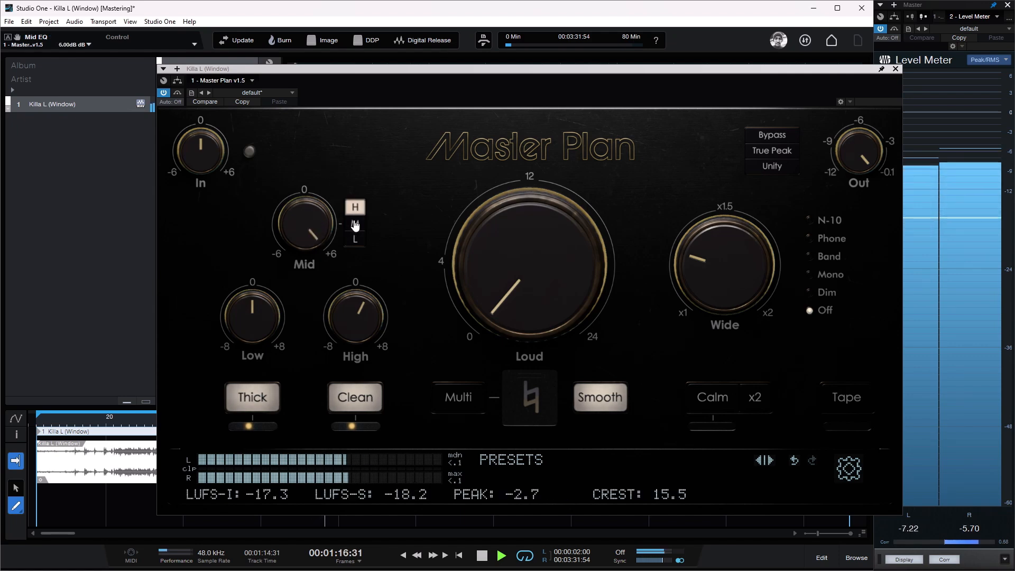
click(355, 225)
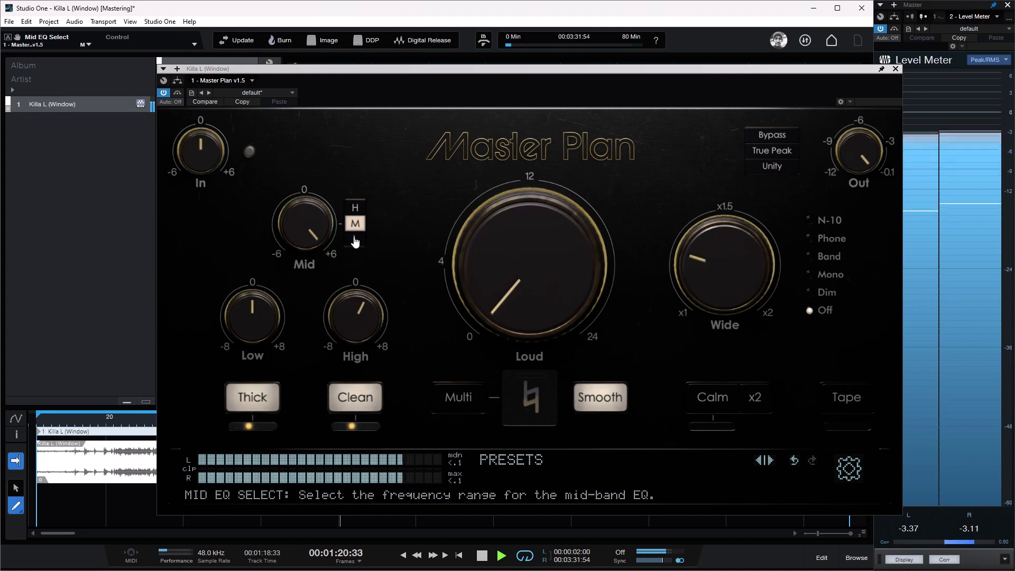
click(355, 240)
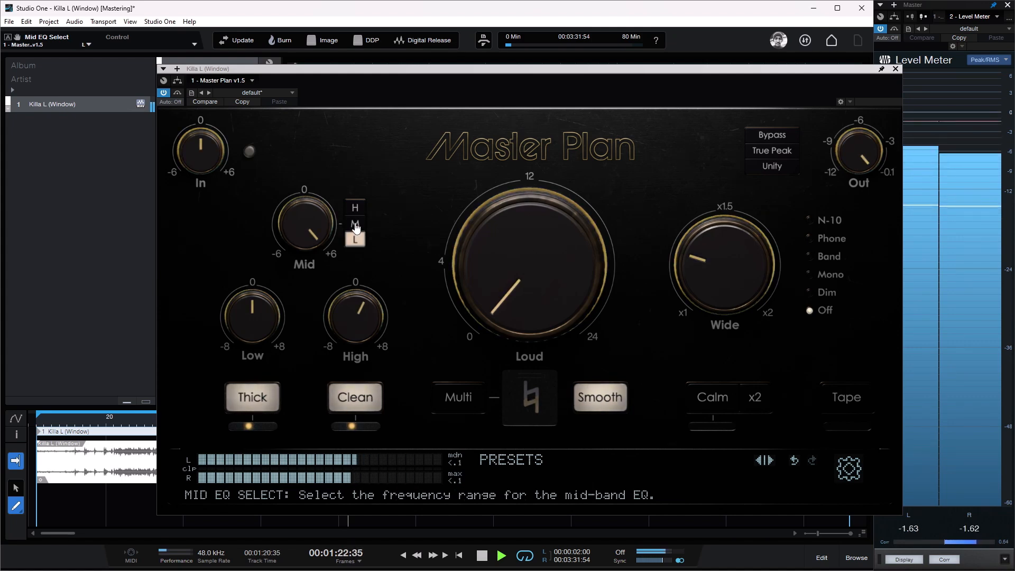
Step: Cut the Mid EQ fully and compare the M, H and L frequency ranges, ending on L
mouse_move(293, 224)
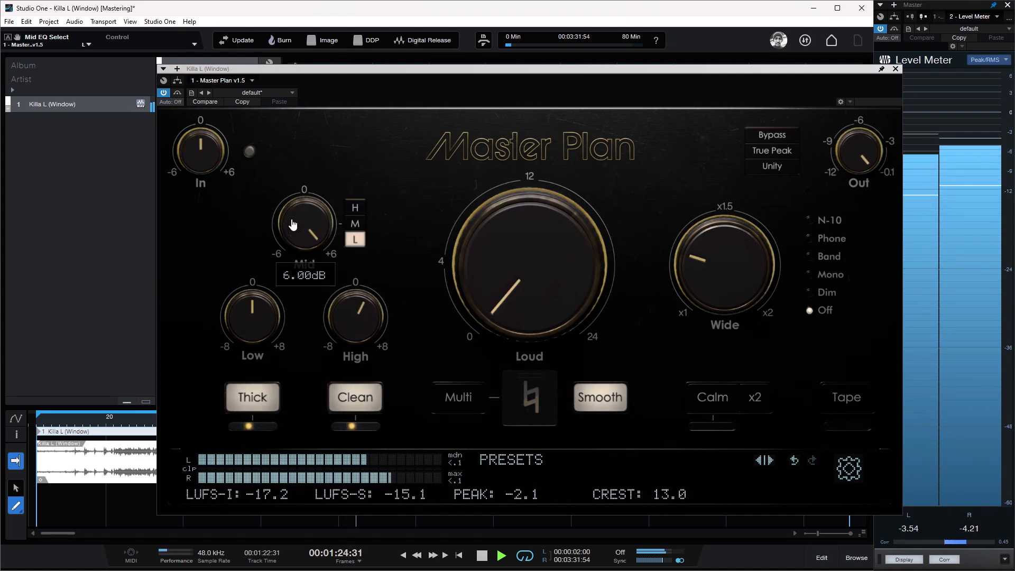
drag(293, 224, 290, 381)
click(357, 225)
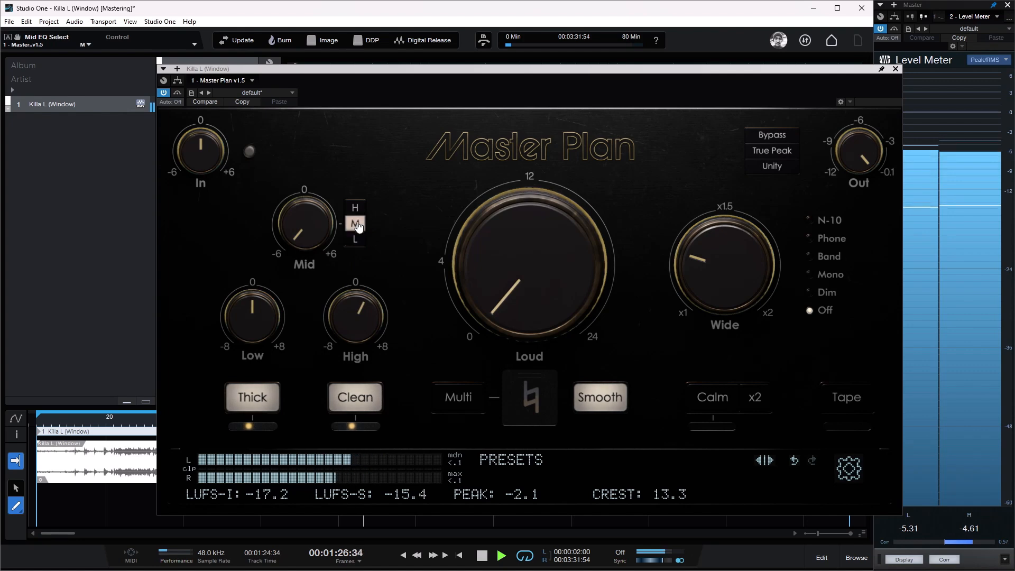
click(358, 209)
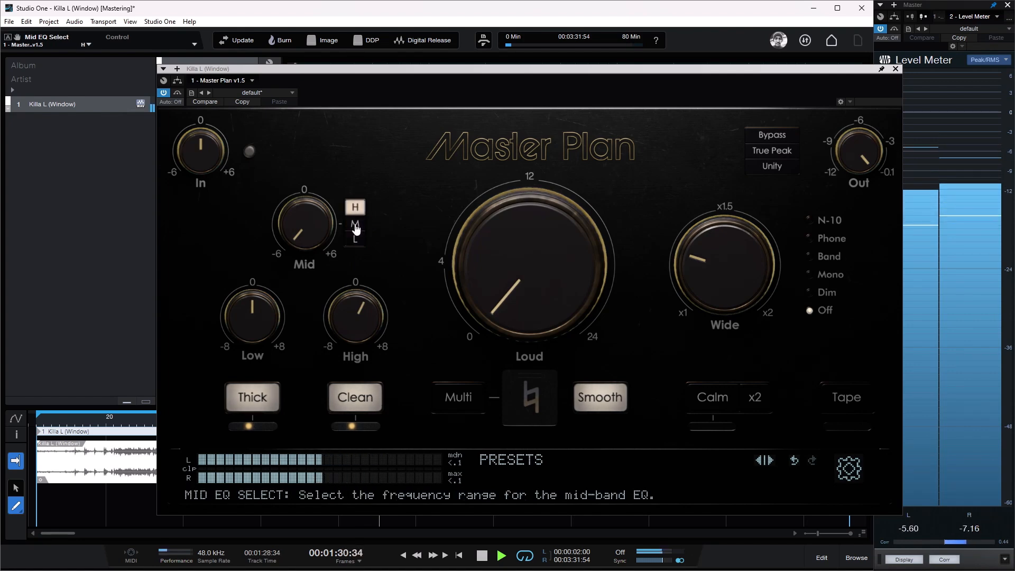
click(356, 226)
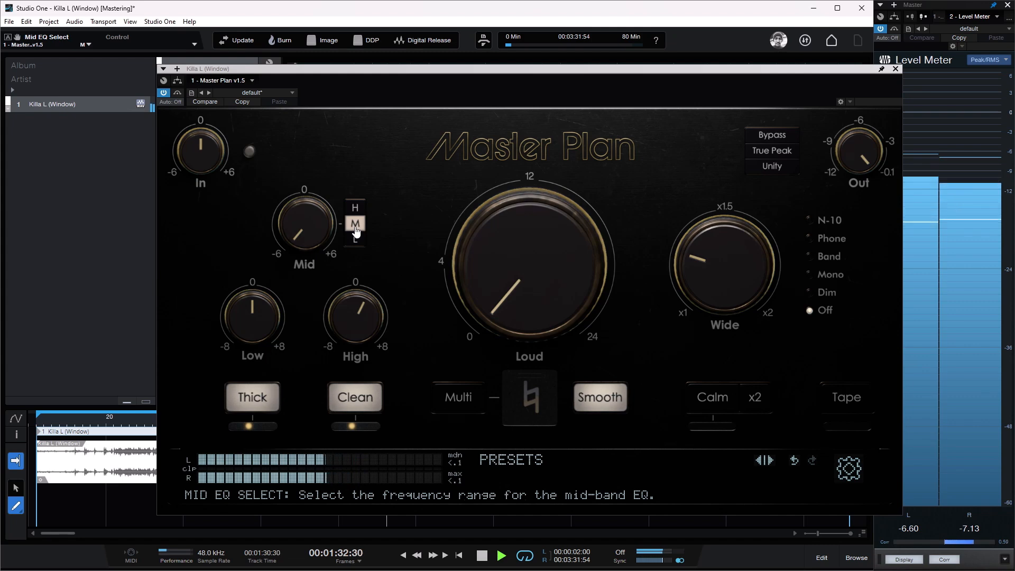
click(356, 241)
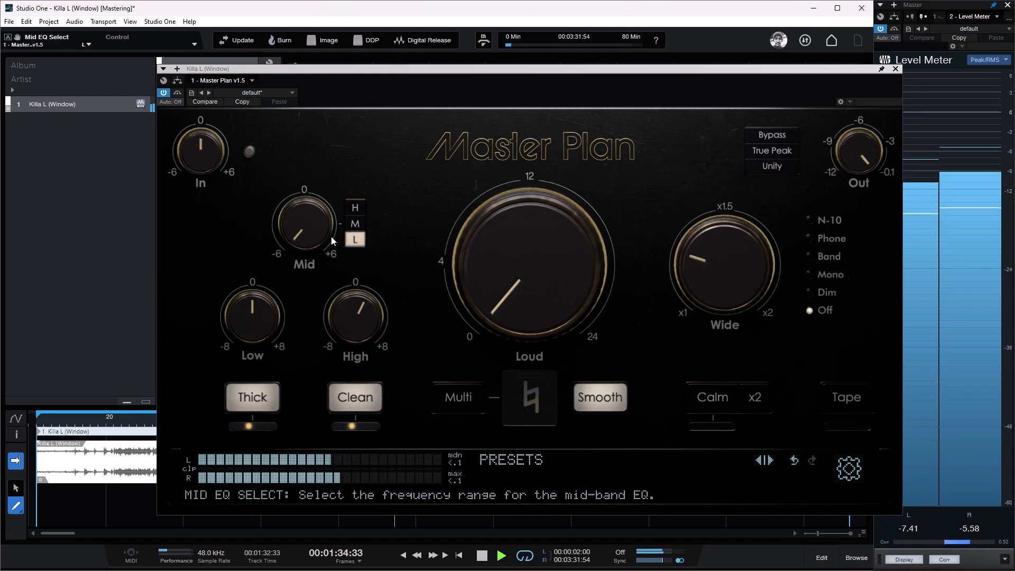
Step: Boost the Mid EQ to +6 dB and compare the M, H and L frequency ranges, ending on L
drag(331, 236, 332, 217)
click(356, 225)
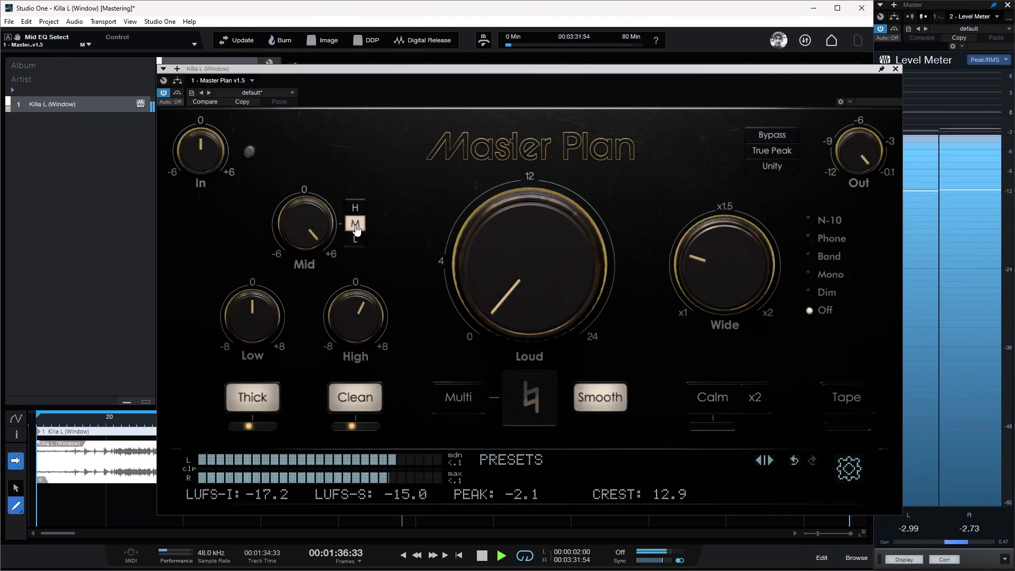
click(356, 208)
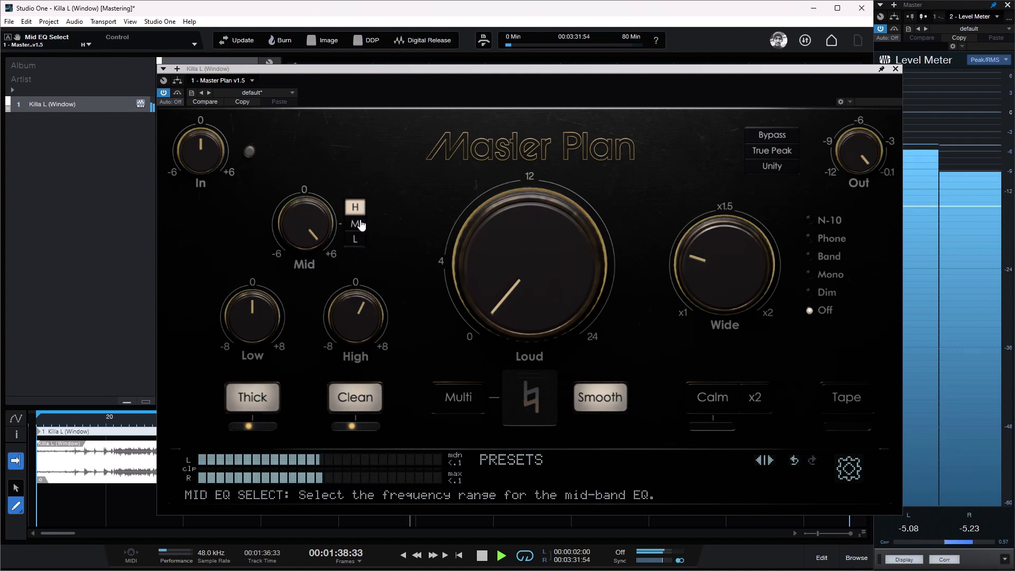
click(359, 223)
click(358, 241)
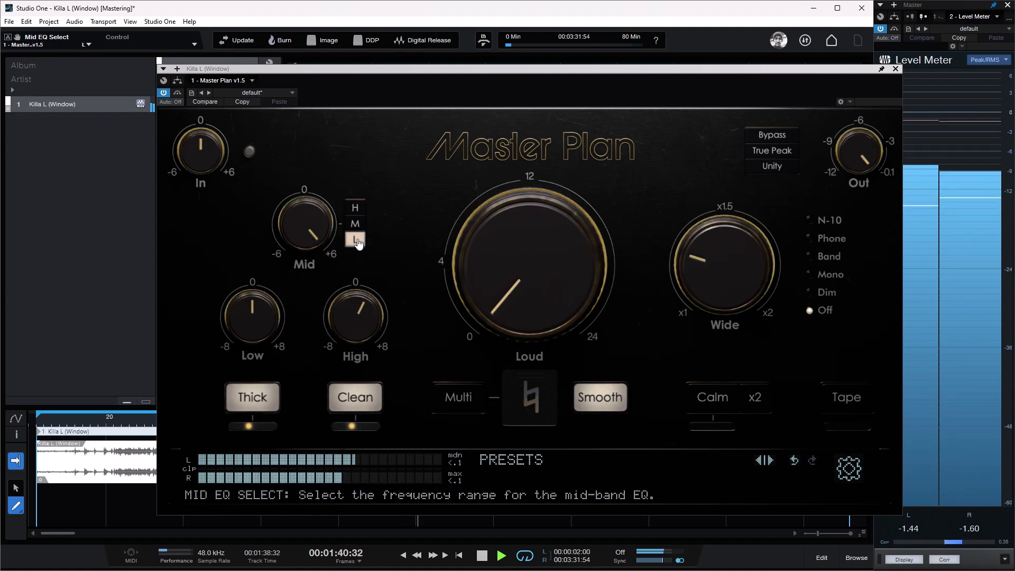
Step: Set the Mid EQ to the M range at +1 dB and compare the sound with the Mid band off and on
mouse_move(309, 225)
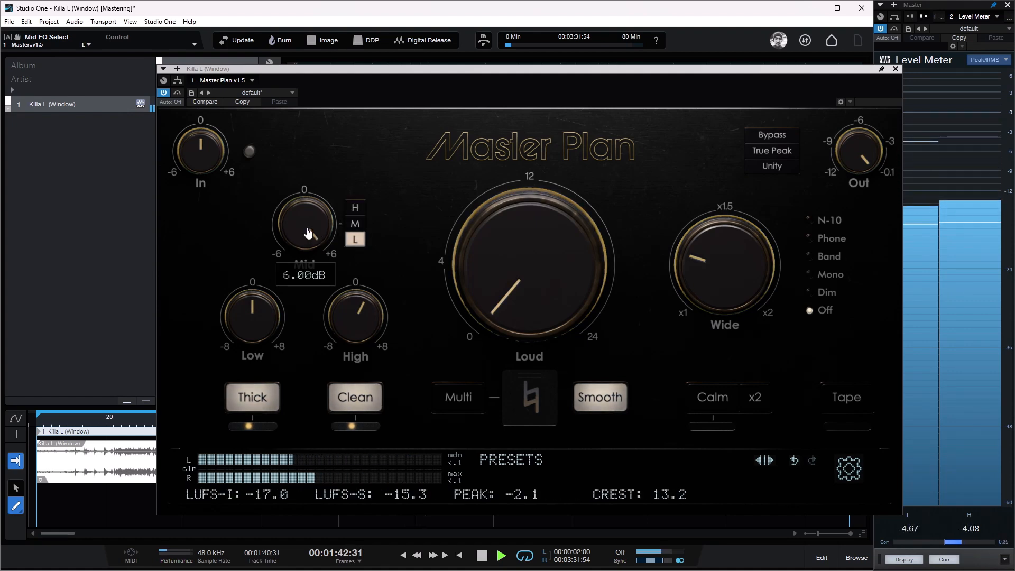
mouse_move(310, 225)
mouse_down()
mouse_move(310, 270)
mouse_move(306, 237)
mouse_up()
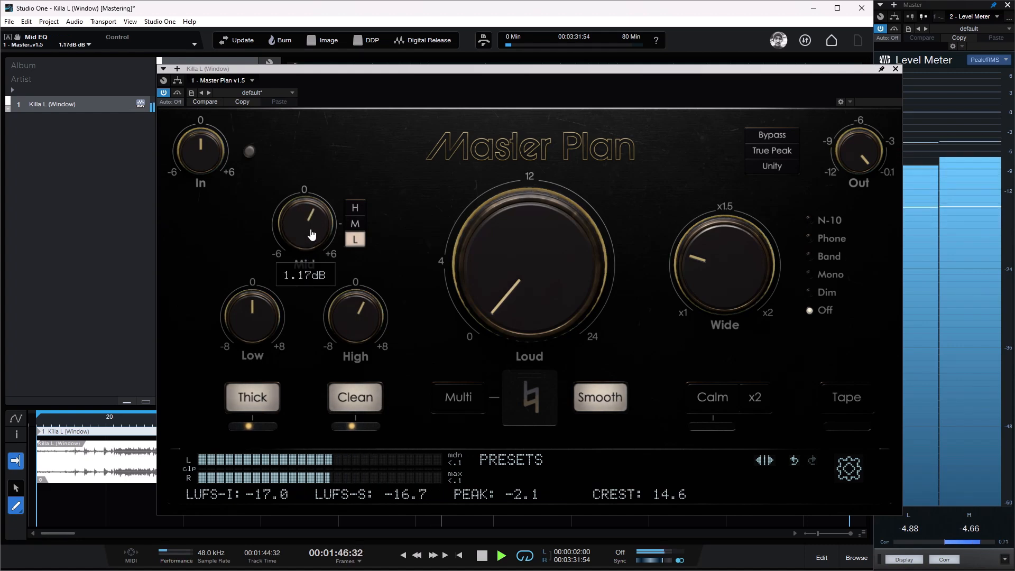
click(355, 223)
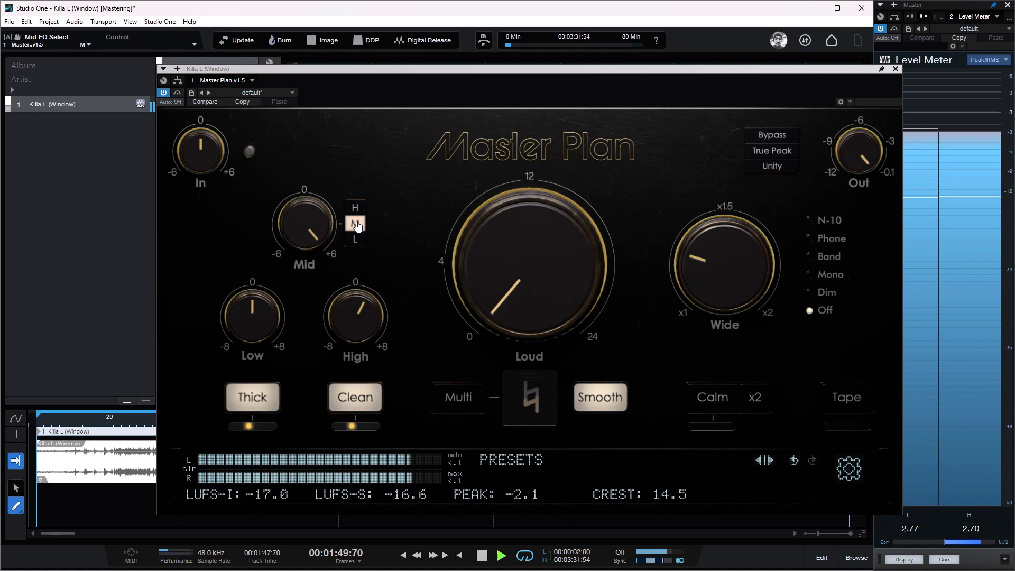
drag(312, 224, 305, 270)
double_click(315, 226)
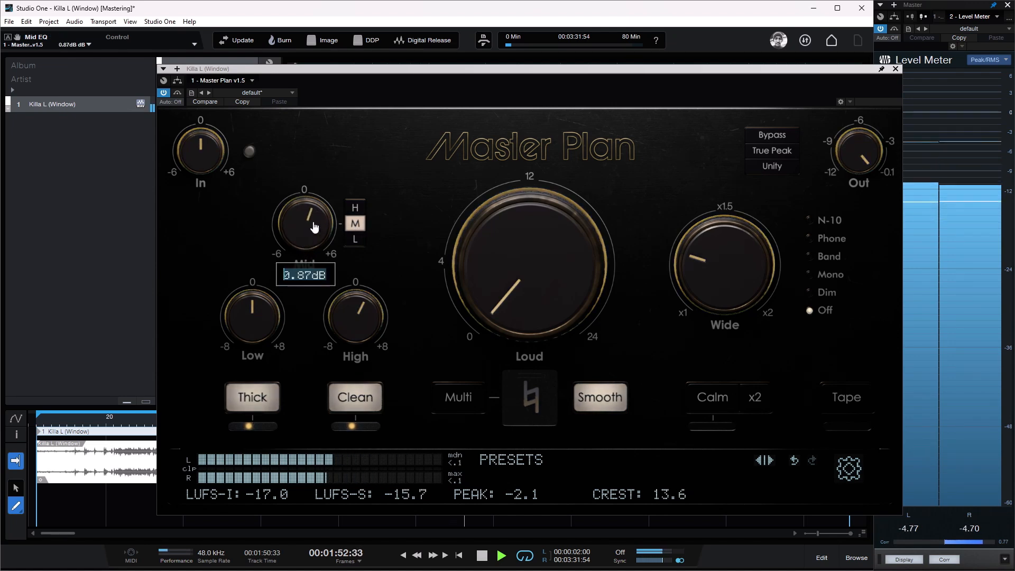
text(+)
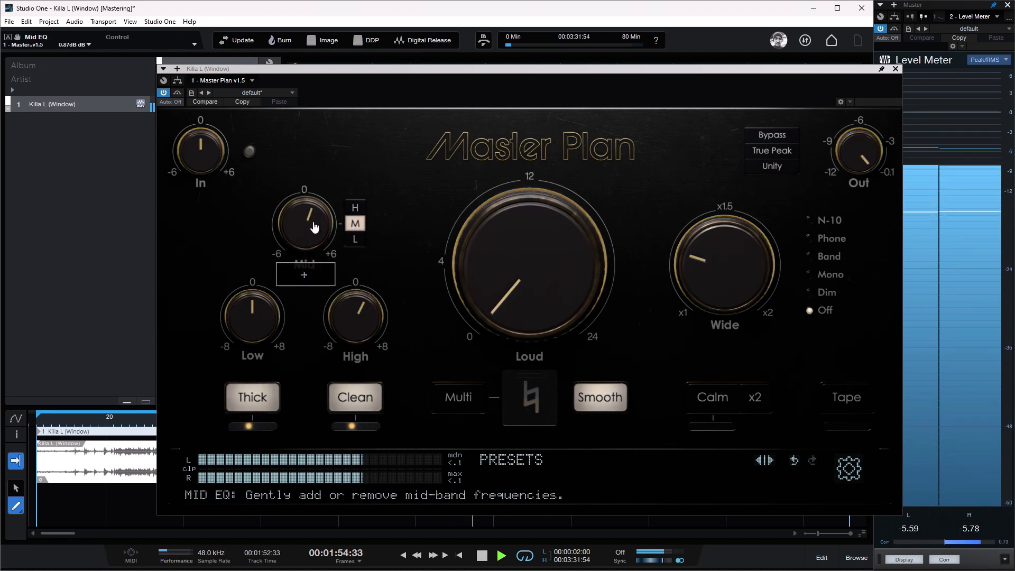
text(1)
key(Return)
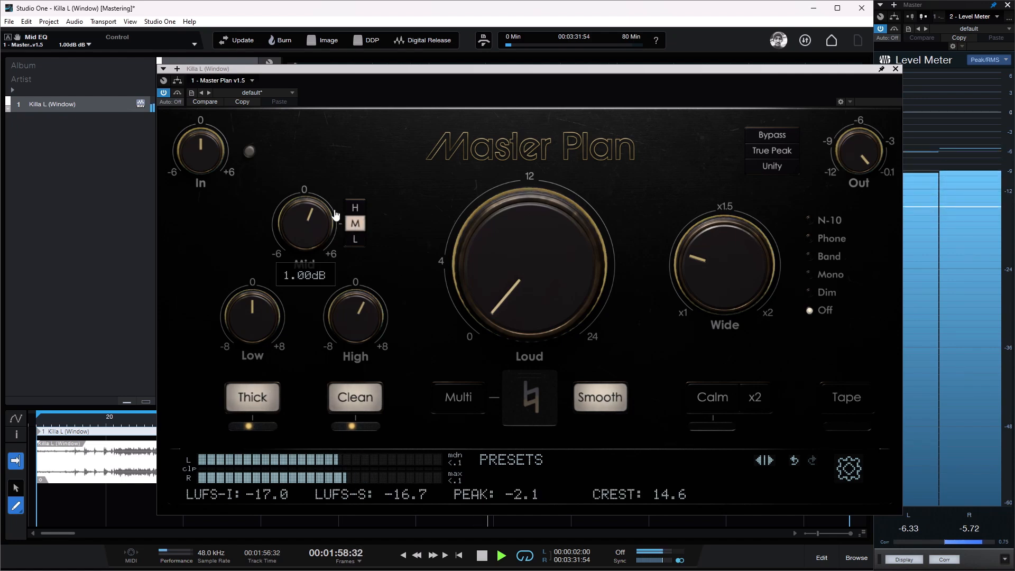
click(305, 266)
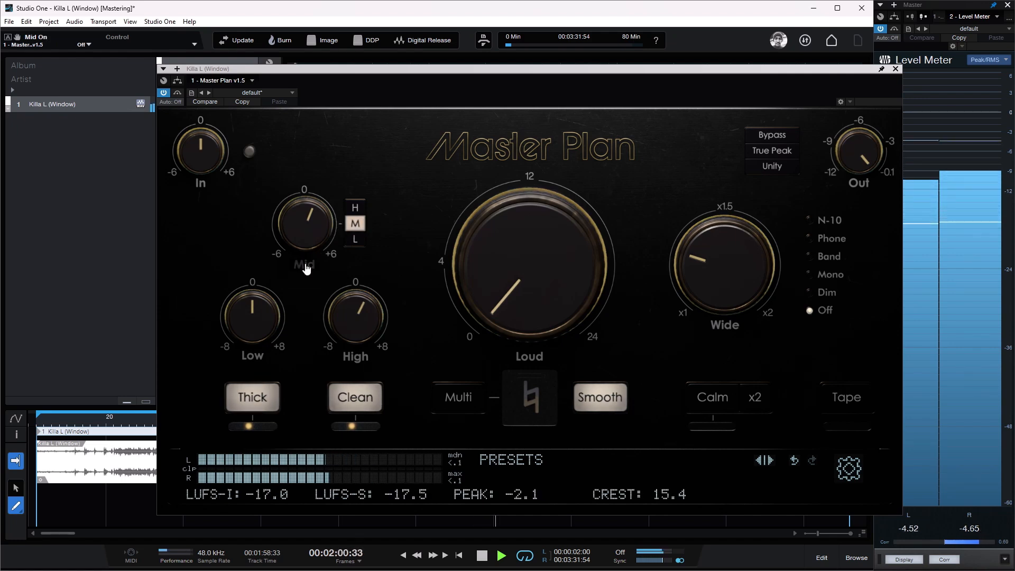
click(304, 264)
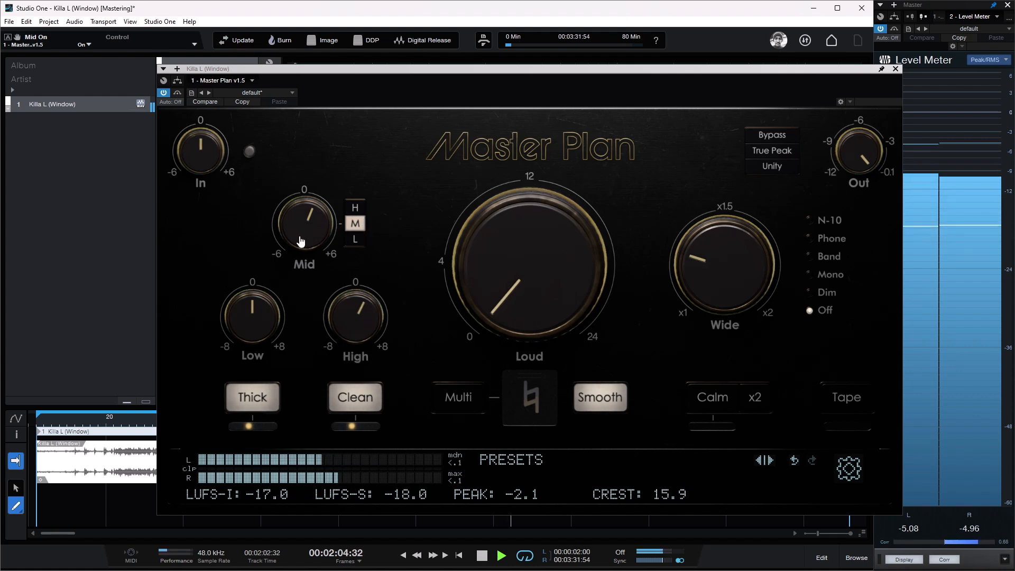
Step: Boost the Low EQ to +6 dB for comparison and reset it to 0 dB
mouse_move(271, 315)
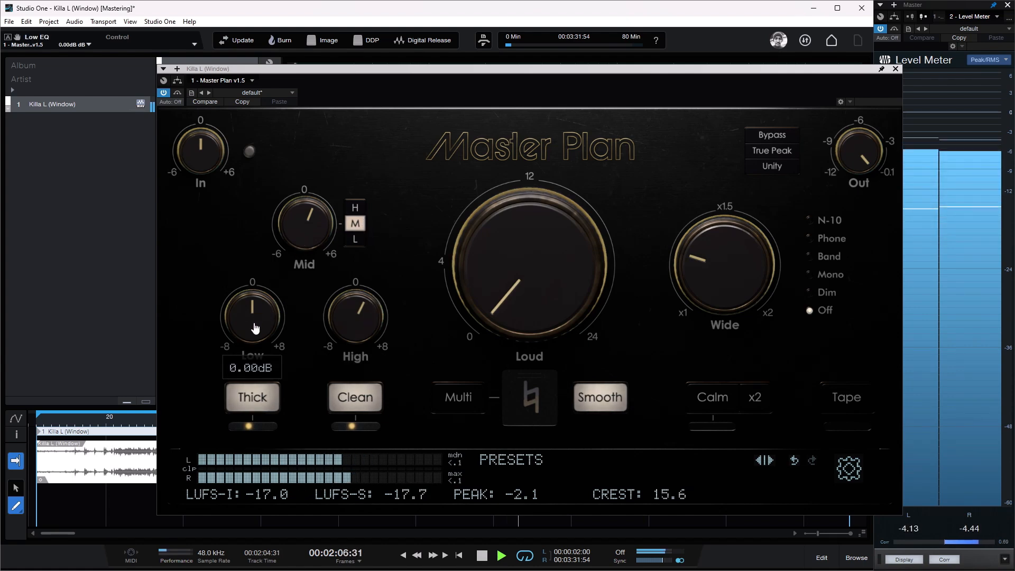
drag(260, 314, 284, 282)
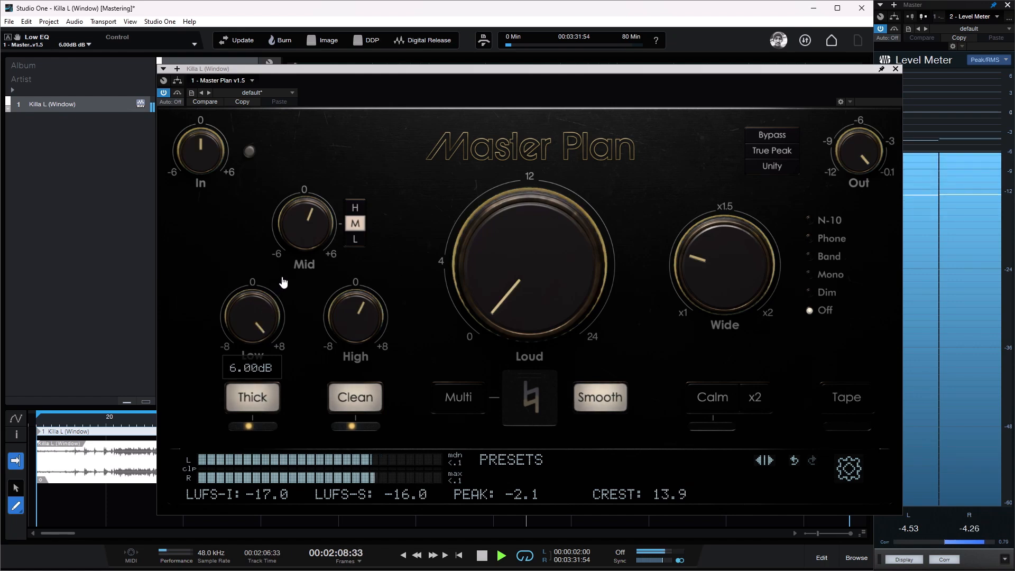
double_click(258, 313)
text(0)
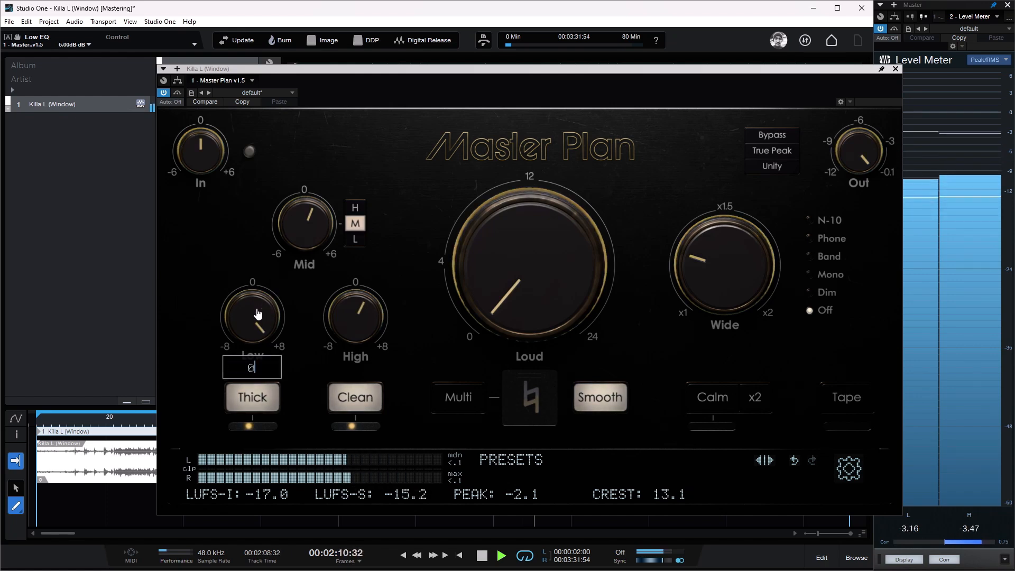
key(Return)
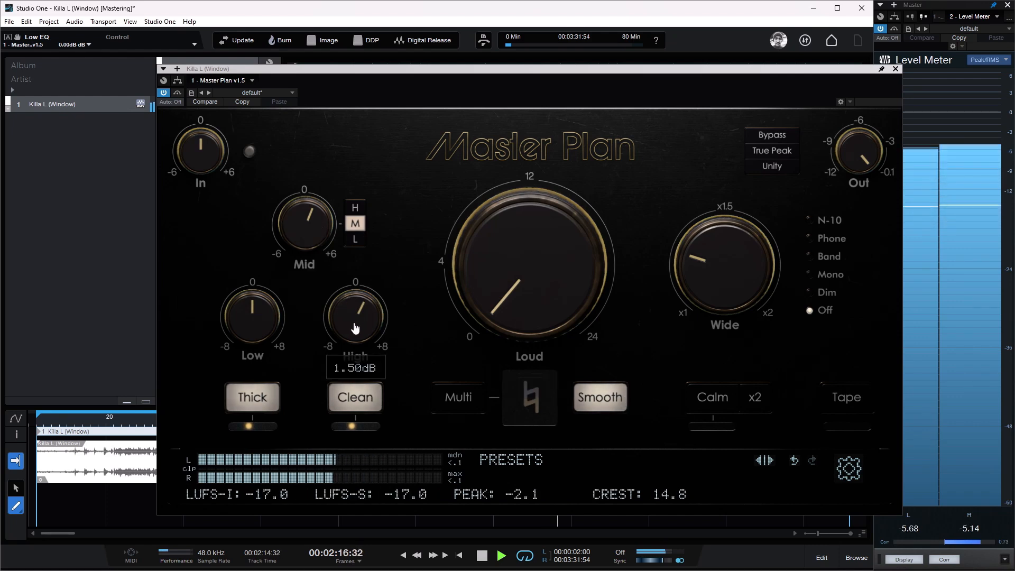
Step: Audition Calm on and off, and compare the whole master with the plugin bypassed and active
click(723, 403)
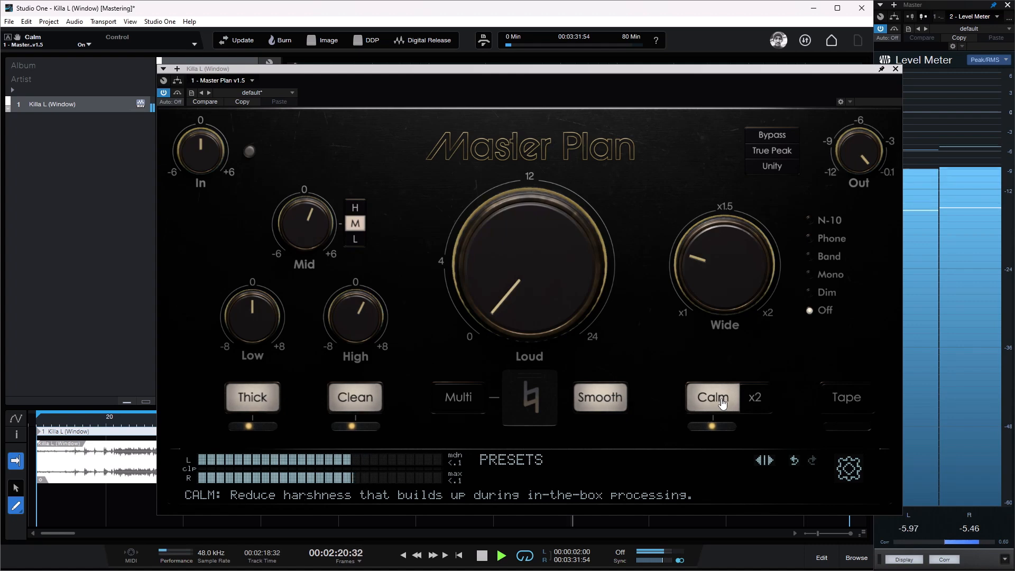
click(723, 403)
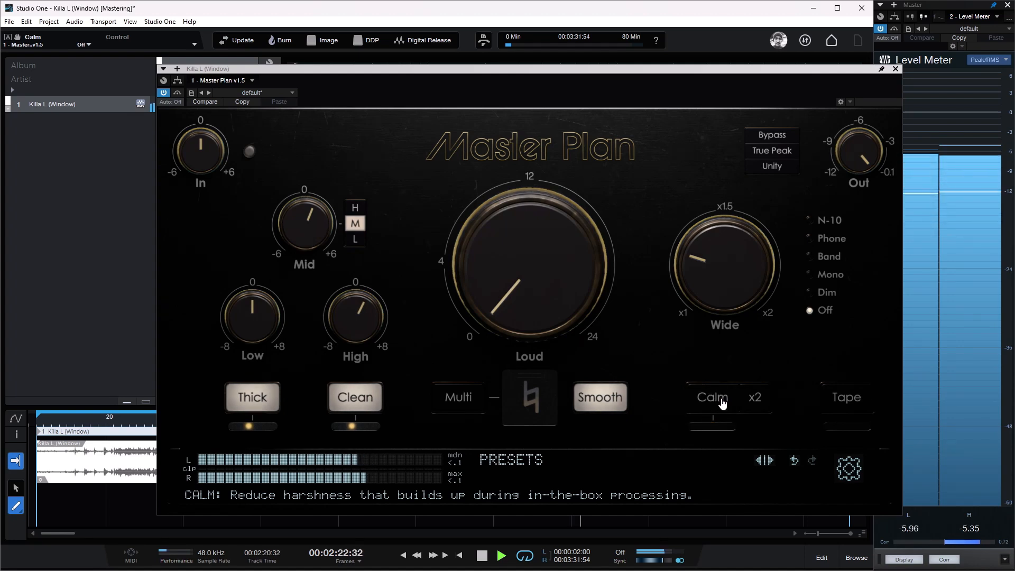
click(775, 136)
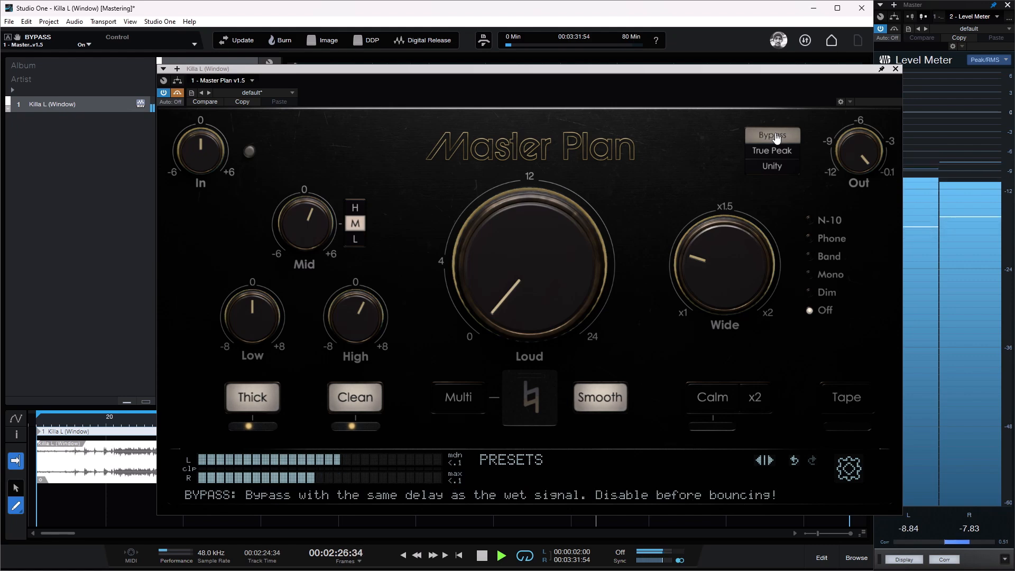
click(775, 136)
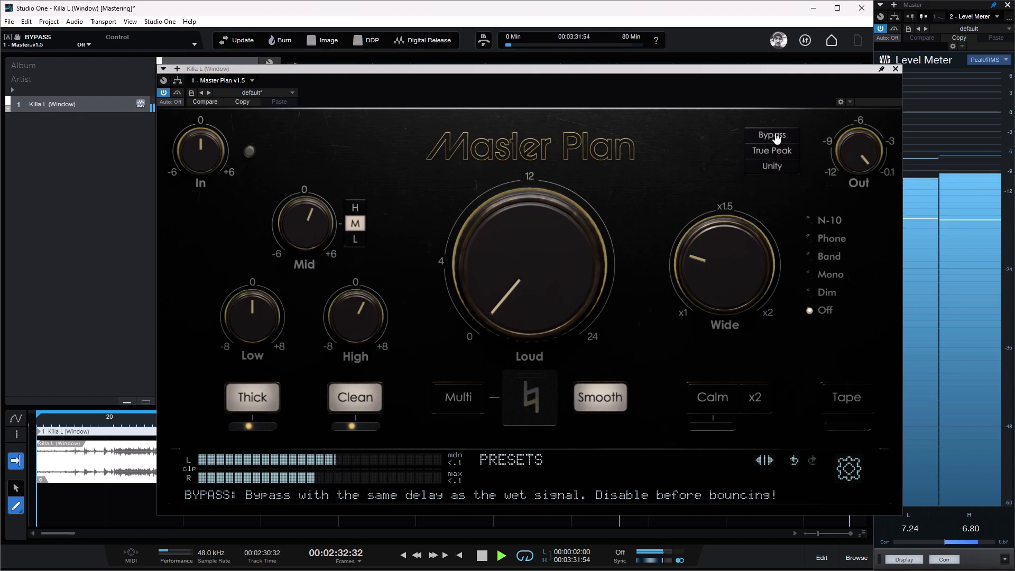
Step: Set the Low EQ to +1 dB
double_click(255, 331)
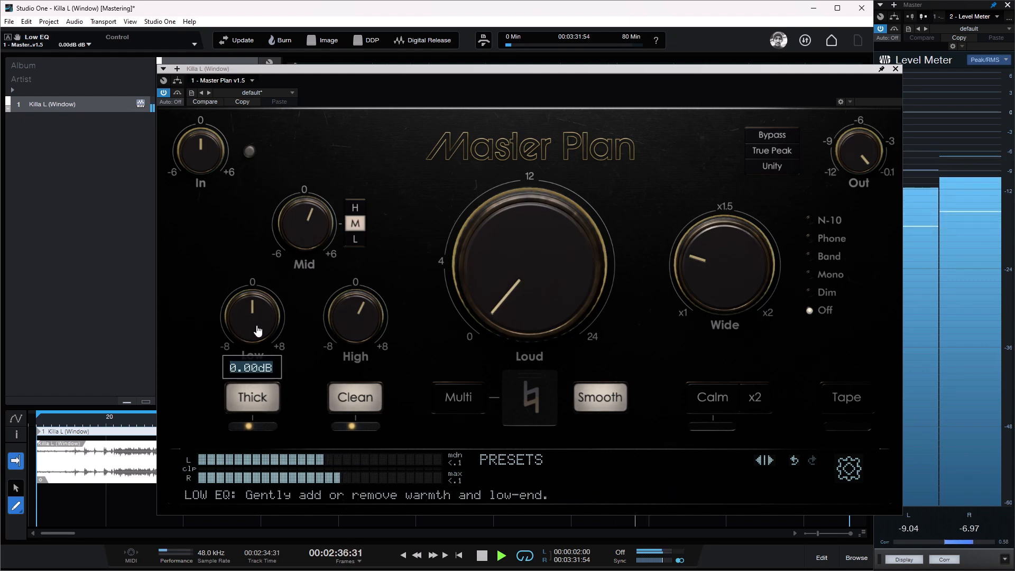
text(+1)
key(Return)
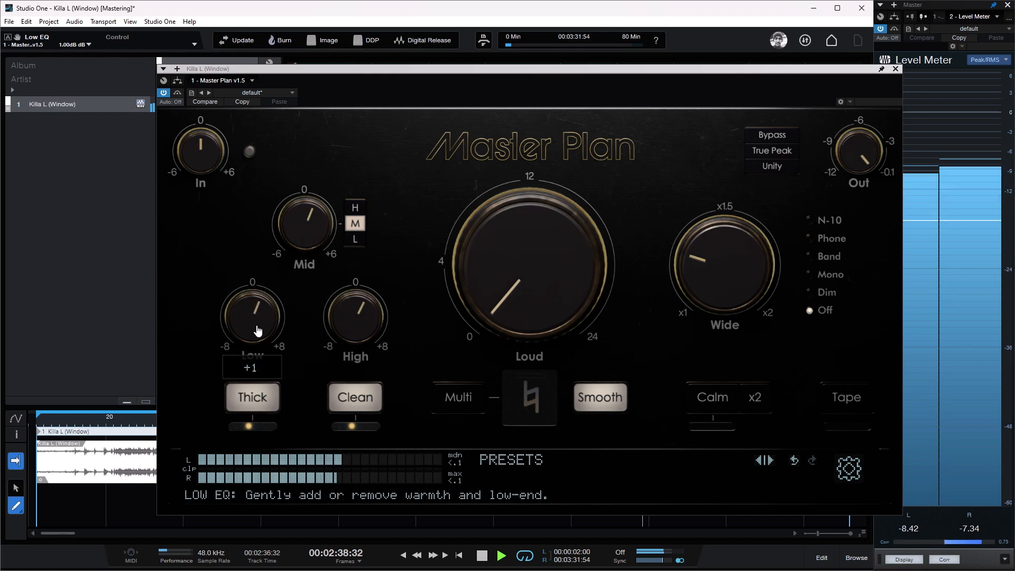
Step: Compare the master with Thick switched off and on, leaving it enabled
mouse_move(255, 427)
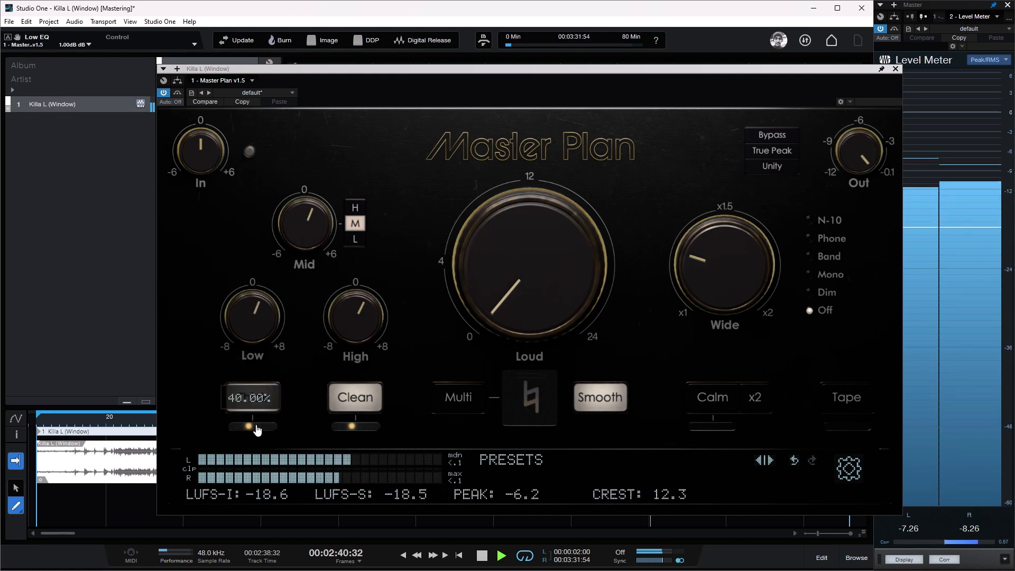
click(259, 402)
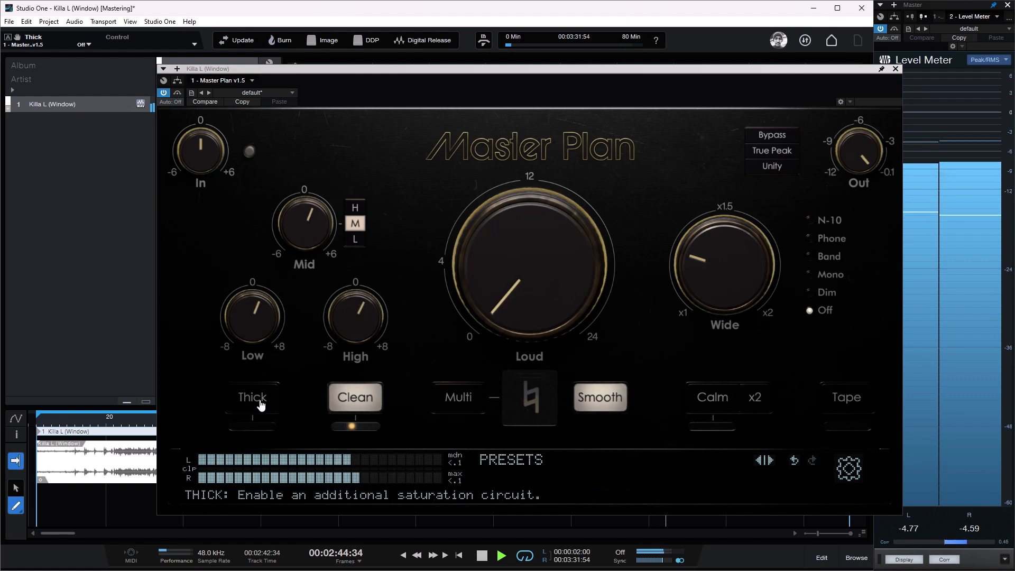
click(262, 404)
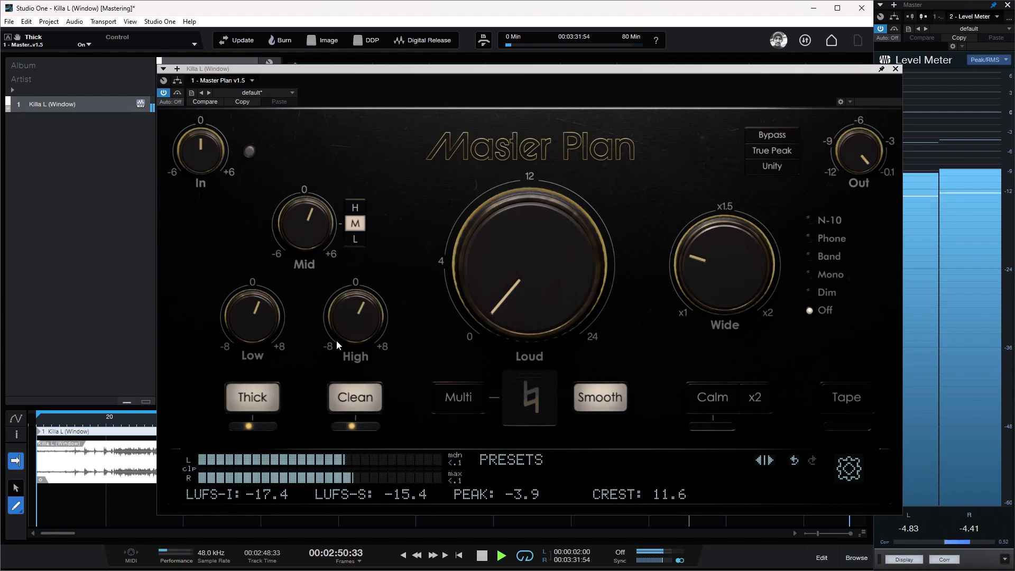
Step: Compare the Mid EQ's L and H ranges before returning to M, and briefly audition Multi, leaving it off
mouse_move(315, 228)
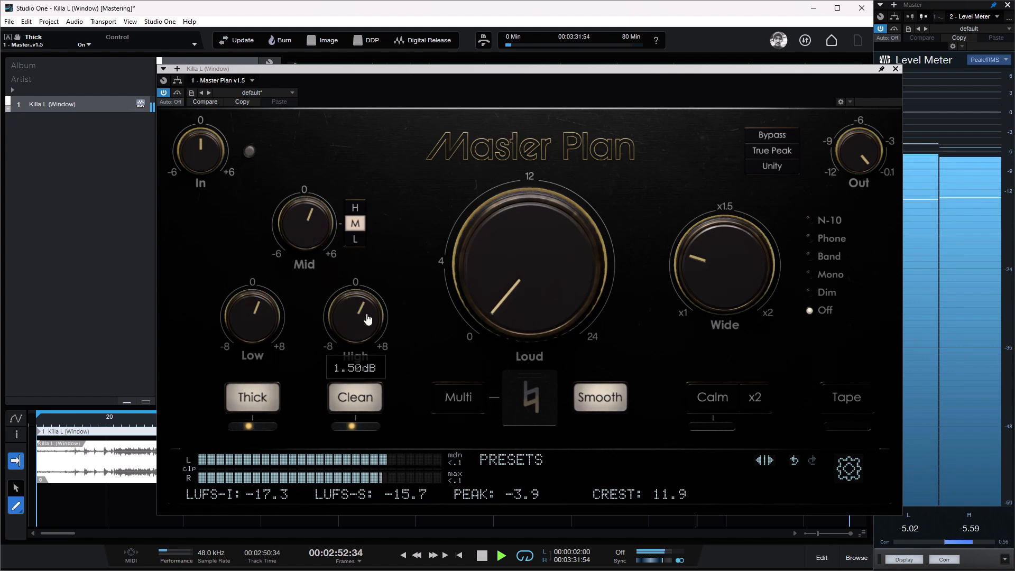
mouse_move(257, 331)
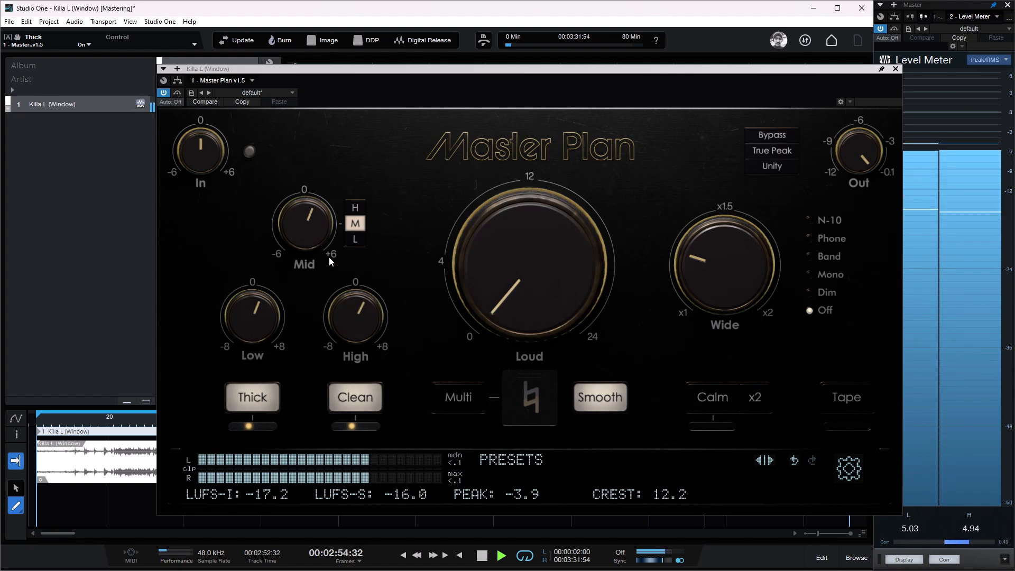
click(356, 241)
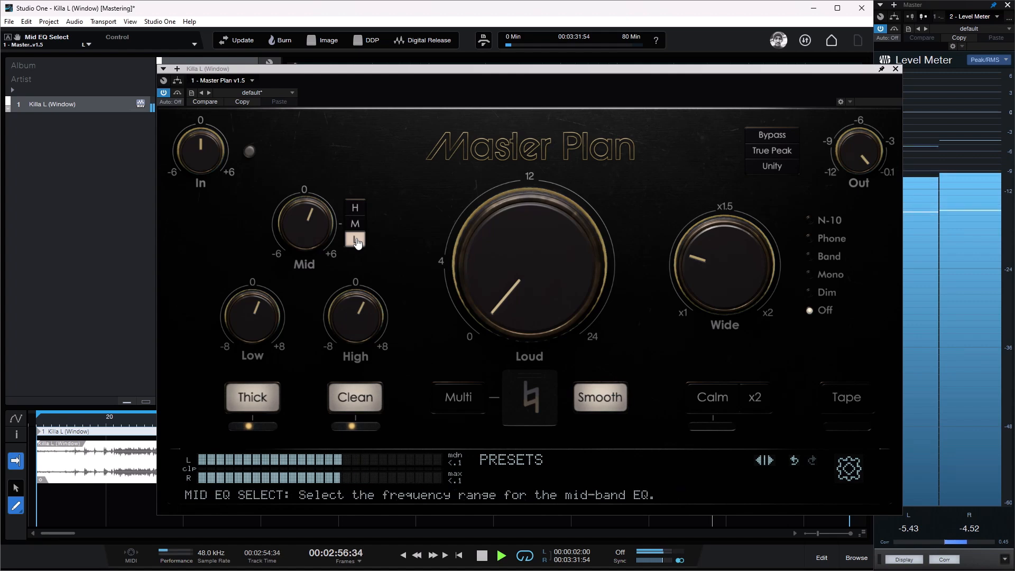
click(360, 207)
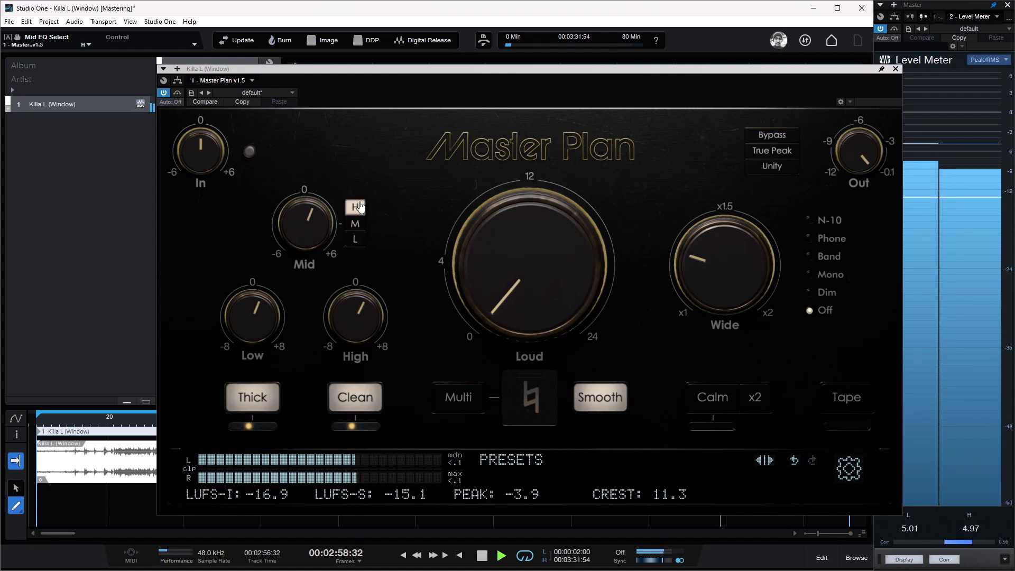
click(360, 223)
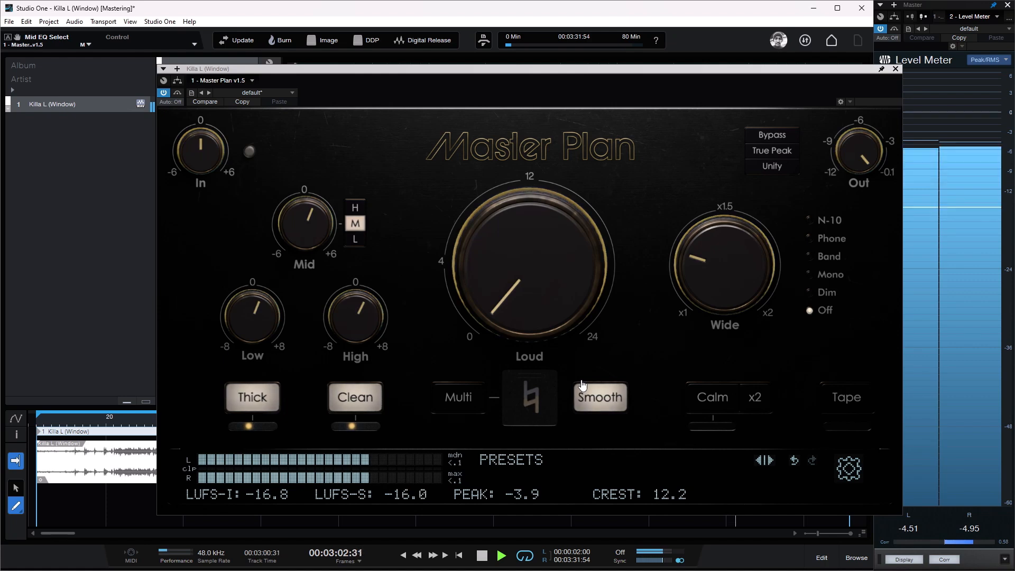
click(471, 399)
click(471, 401)
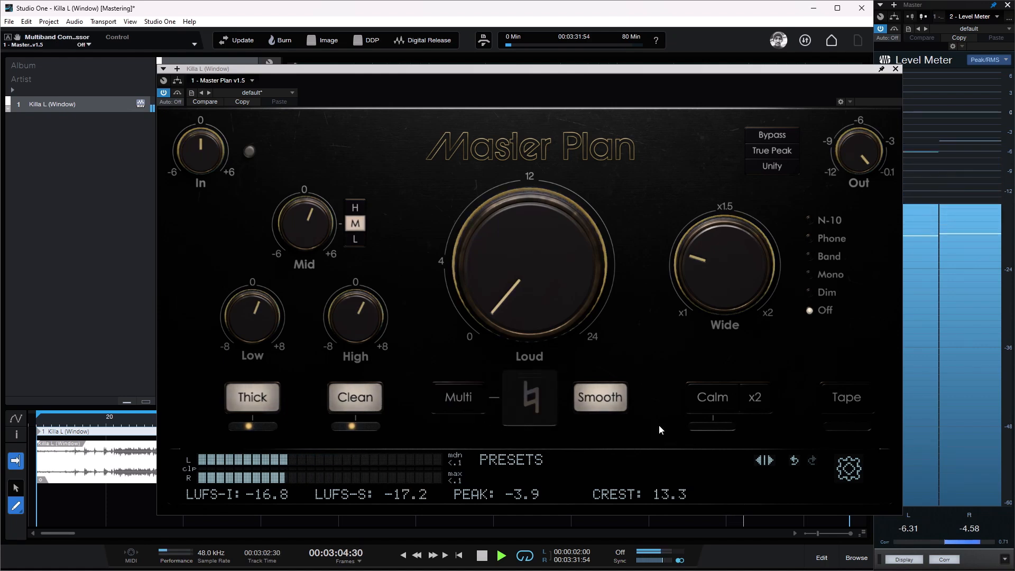
Step: Enable Calm with x2 and set the Calm amount to 30%
click(719, 404)
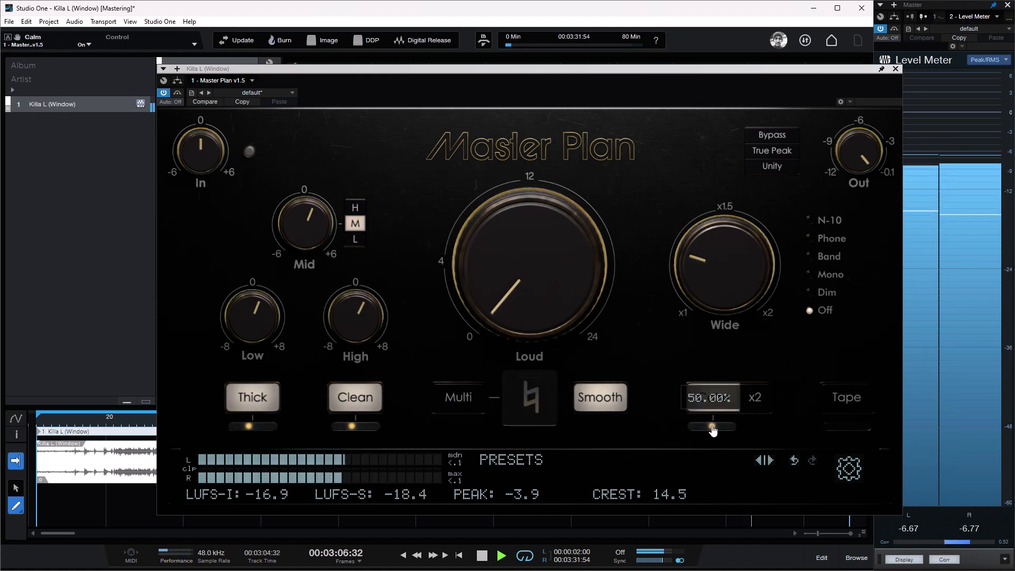
mouse_move(712, 427)
mouse_down()
mouse_move(771, 427)
mouse_move(702, 433)
mouse_move(710, 430)
mouse_up()
double_click(710, 424)
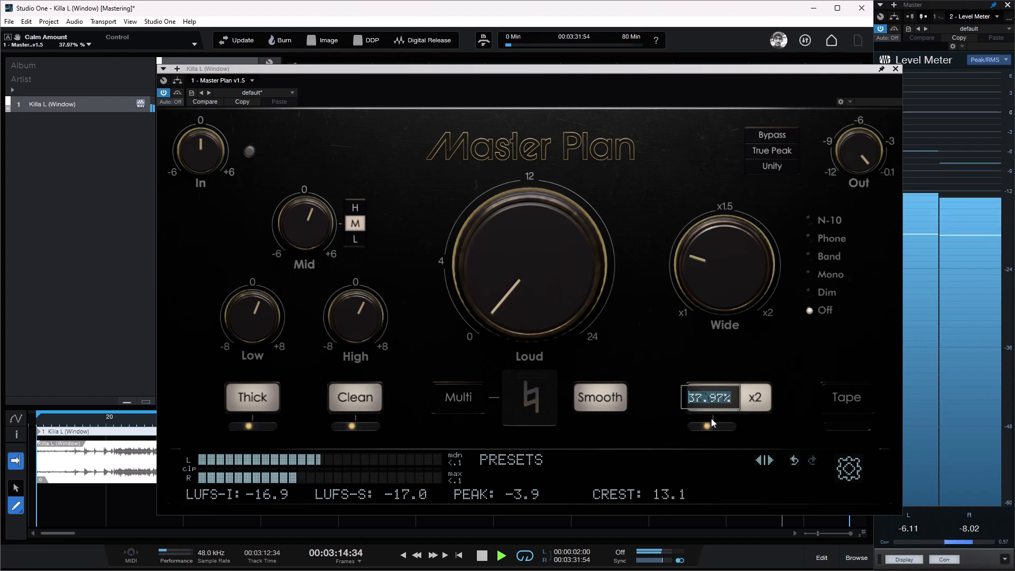
text(30)
key(Return)
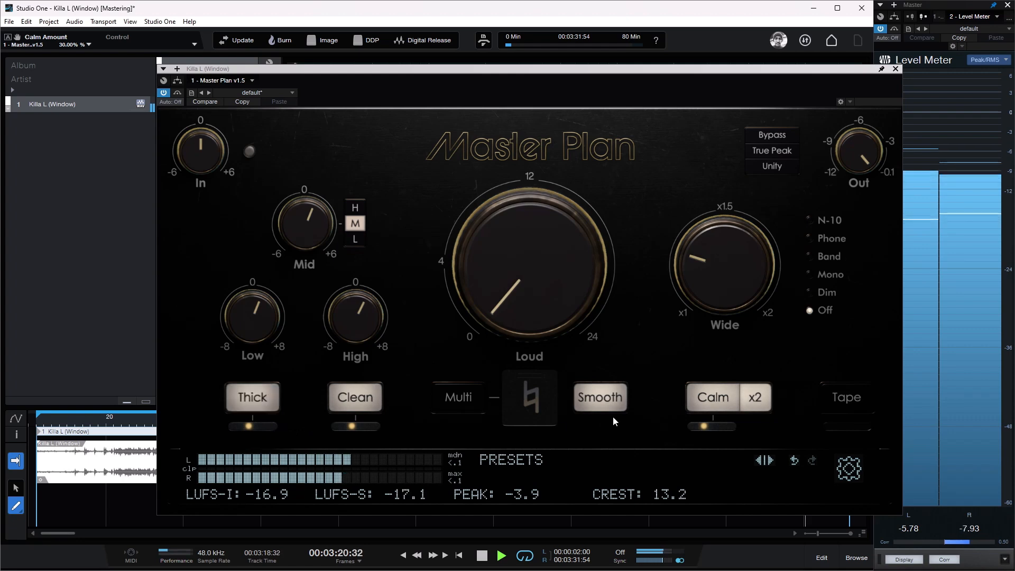
mouse_move(704, 431)
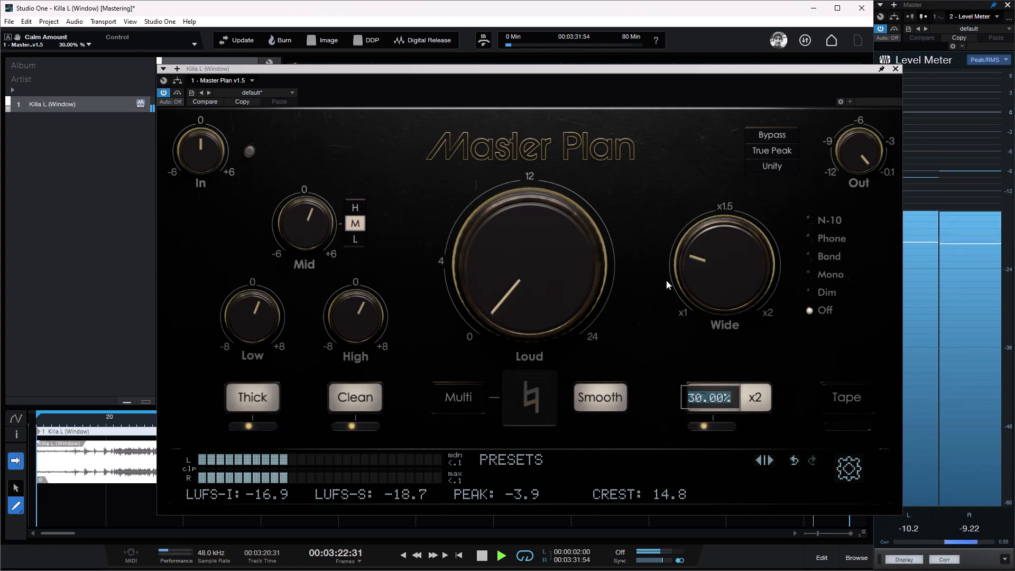
mouse_move(710, 284)
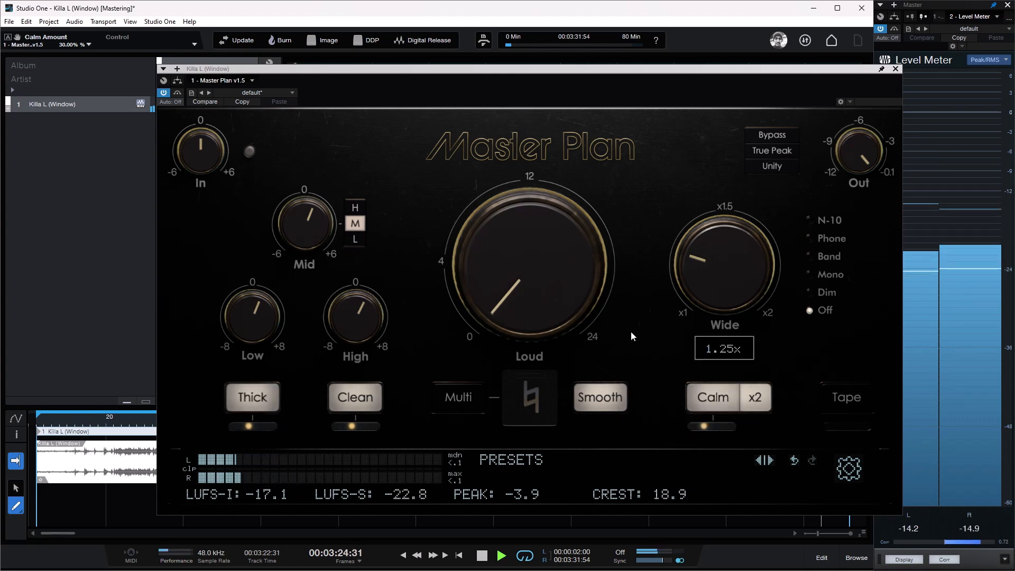
Step: Replay the track's opening section with the Calm amount at 100% and compare Calm switched off and on
click(60, 423)
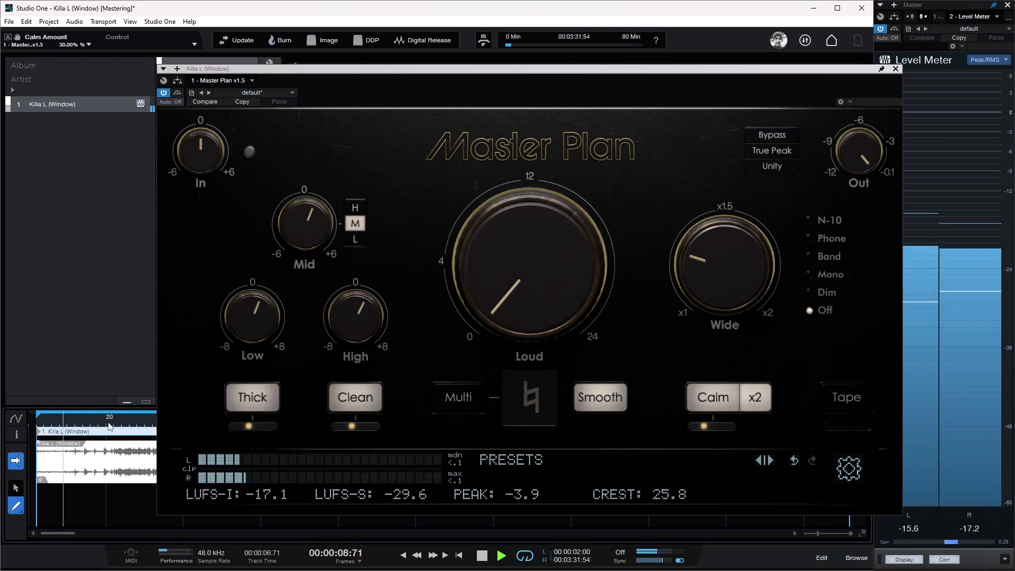
click(109, 427)
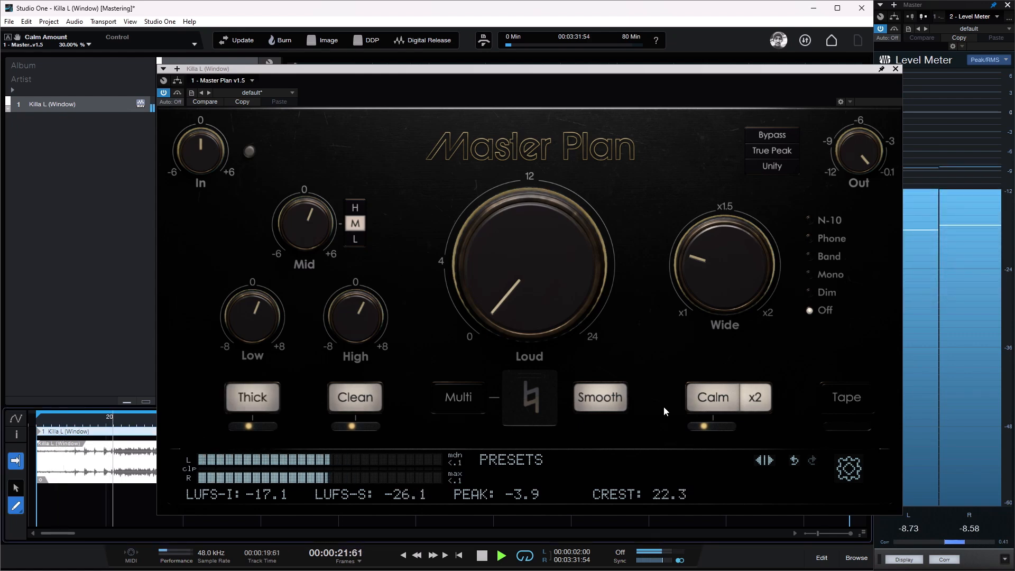
drag(704, 426, 802, 430)
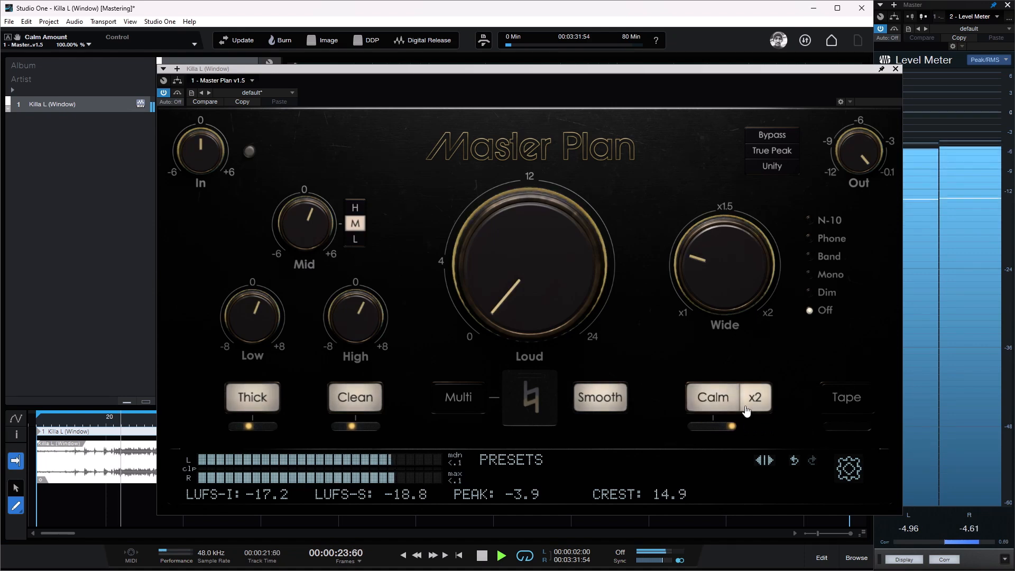
click(717, 401)
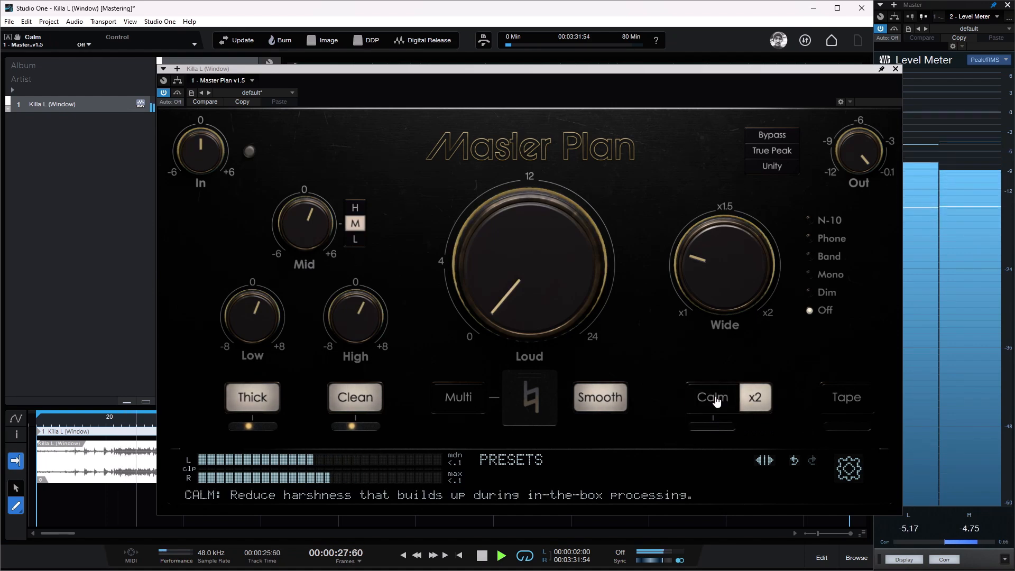
click(716, 401)
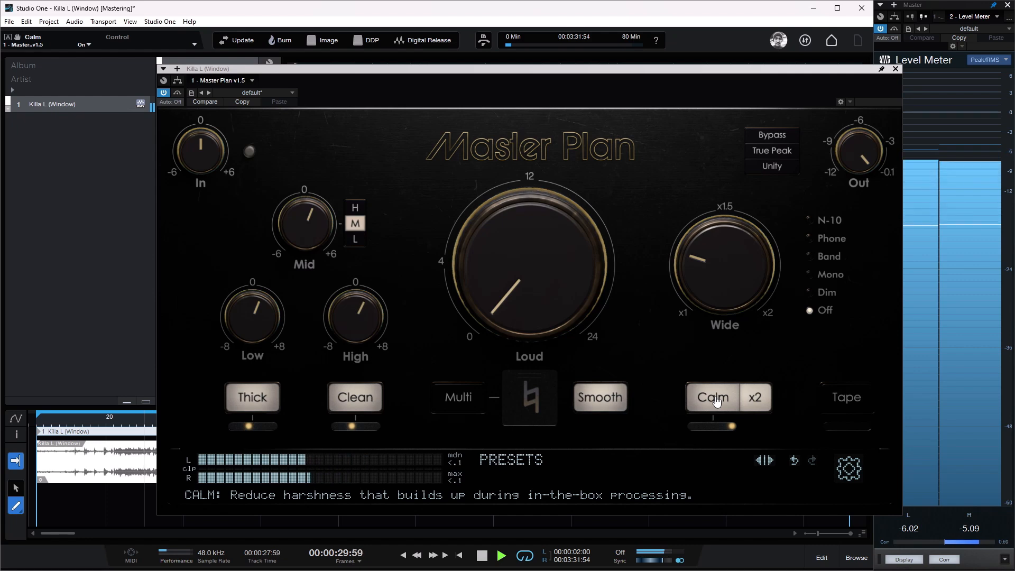
click(716, 401)
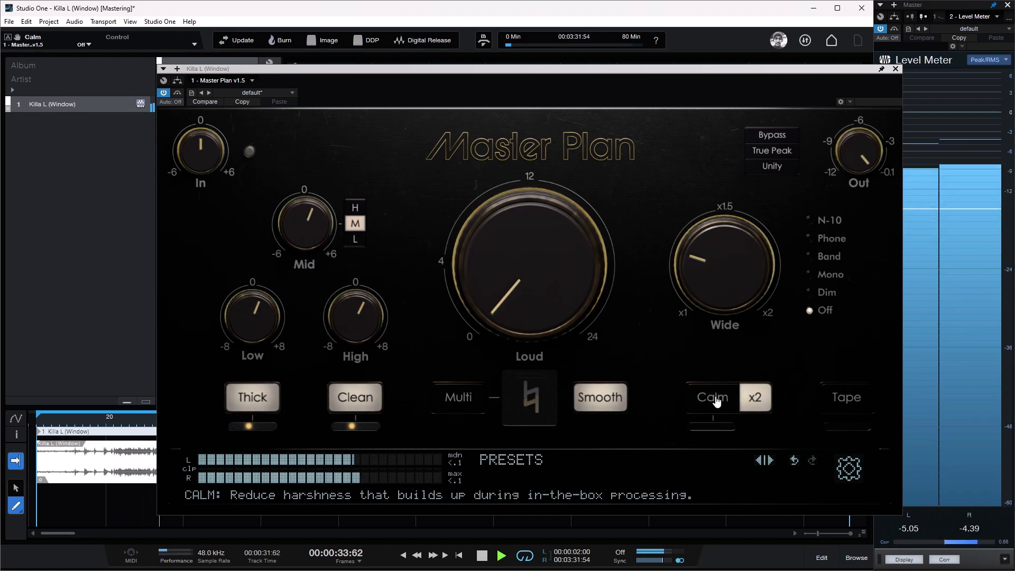
click(717, 401)
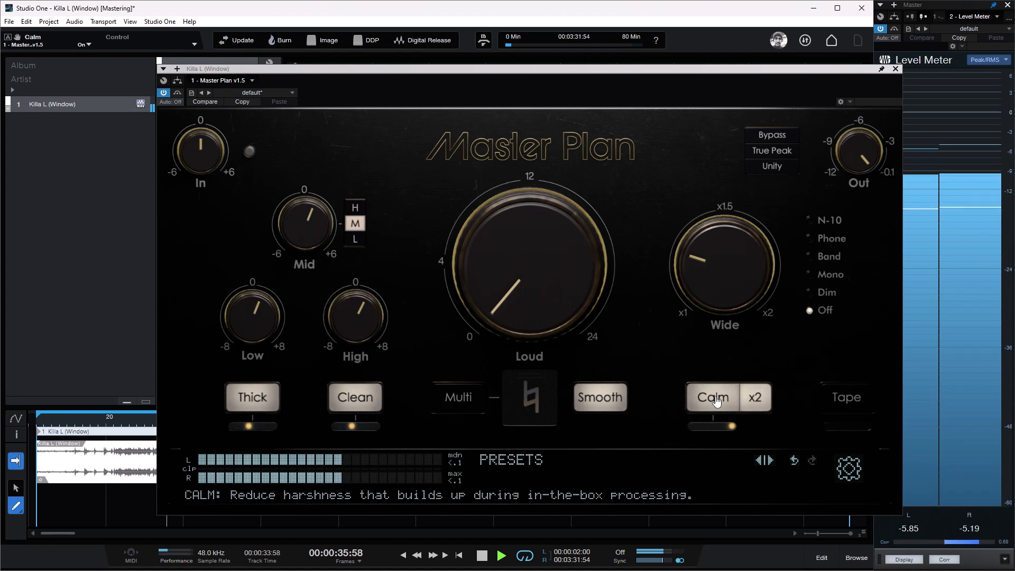
Step: Try a Calm amount of 40%, settle on 30%, and compare Calm off and on, leaving it enabled
drag(732, 427, 703, 433)
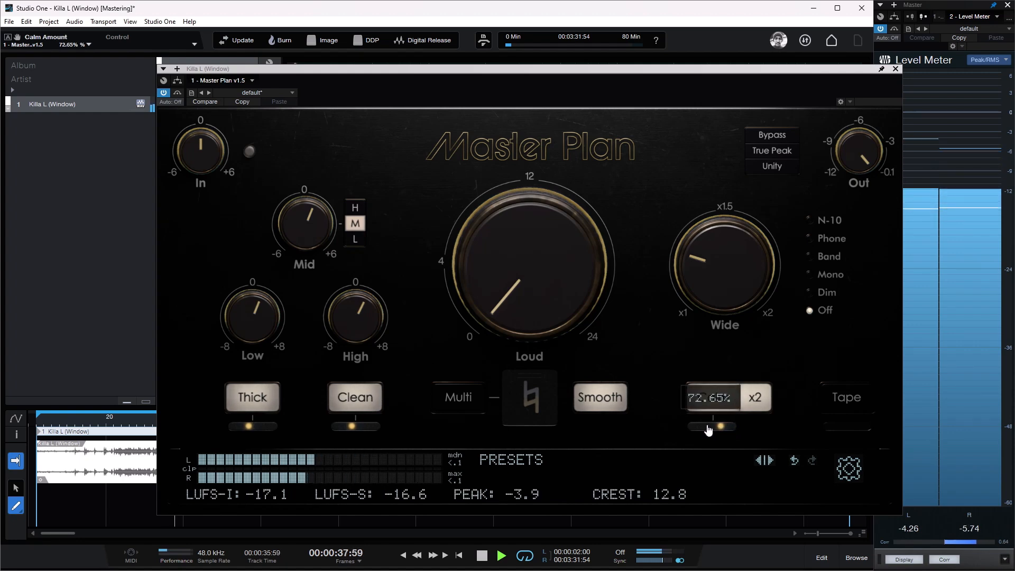
double_click(708, 429)
text(40)
key(Return)
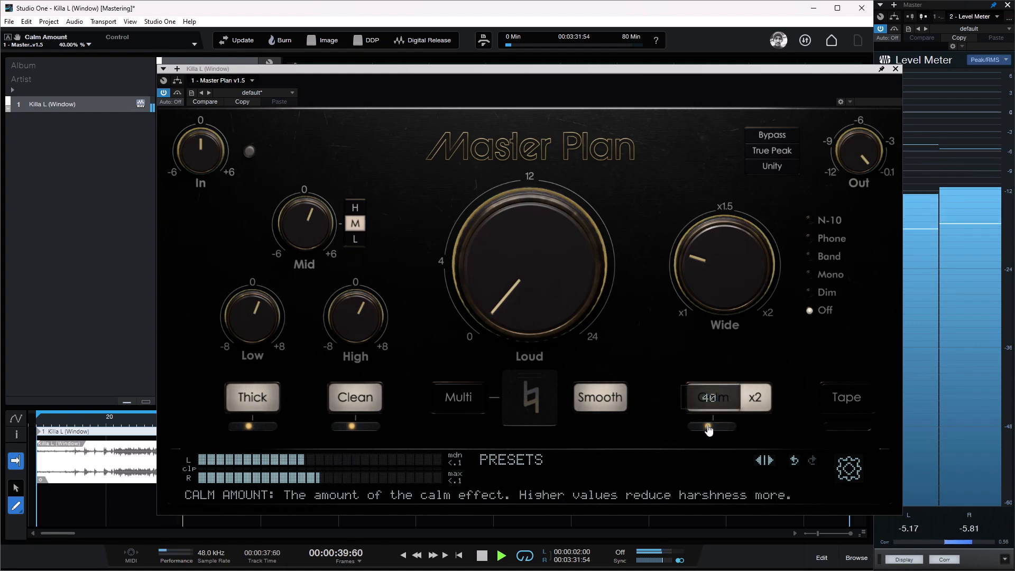
double_click(724, 427)
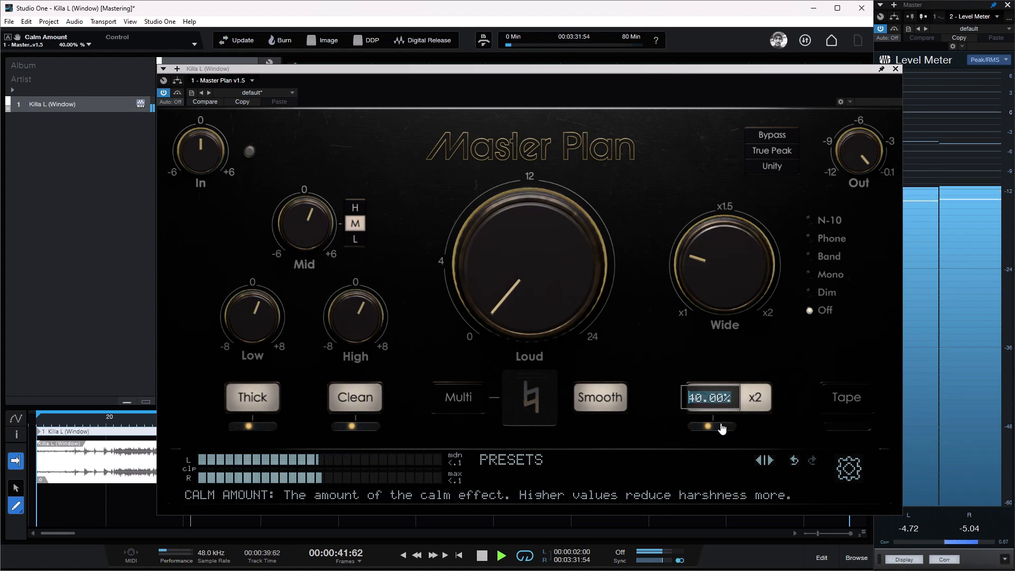
text(30)
key(Return)
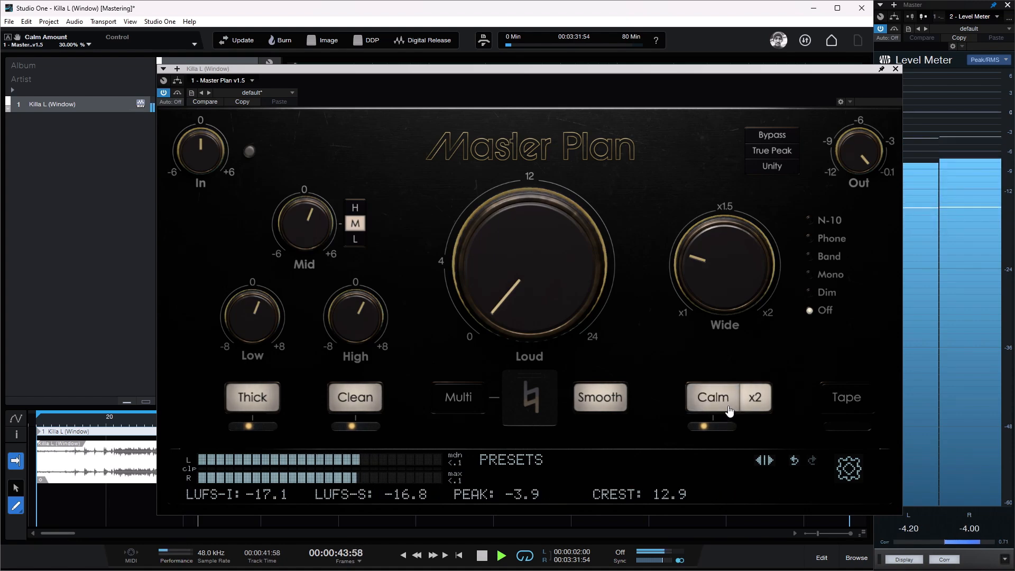
click(727, 403)
click(726, 403)
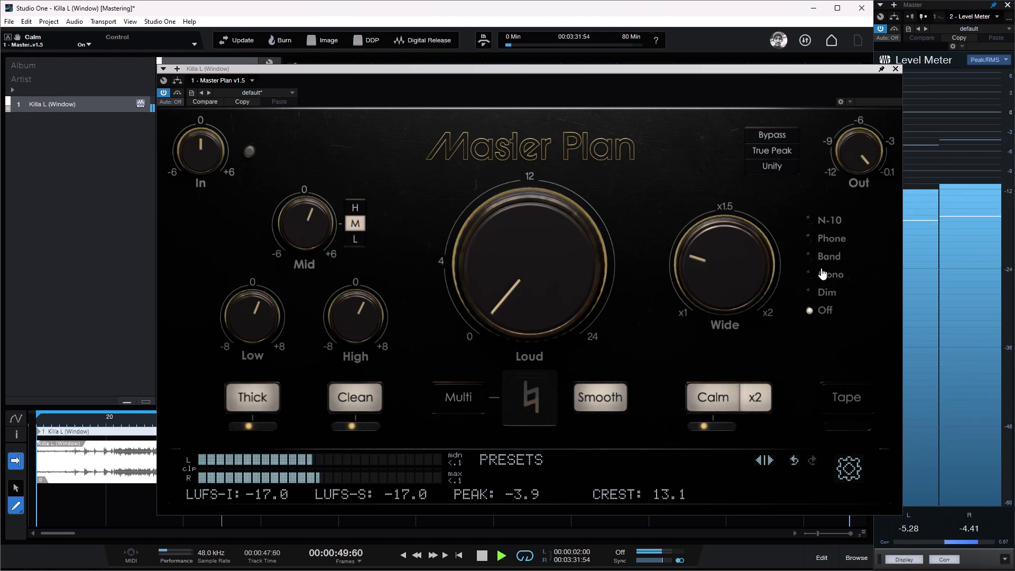
Step: Audition the master through the N-10, Phone, Band and Mono playback checks, returning the check to Off
mouse_move(820, 229)
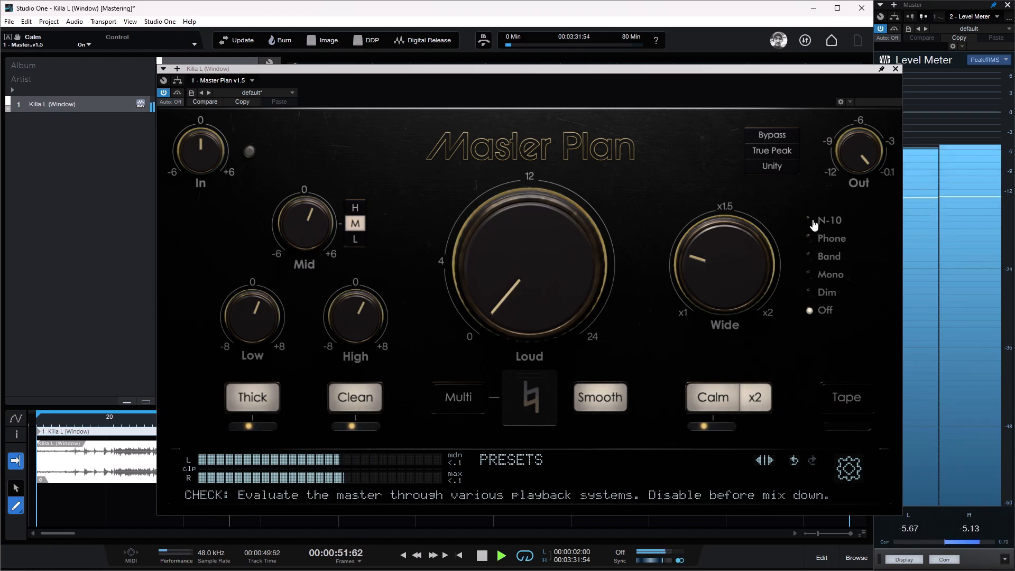
click(814, 224)
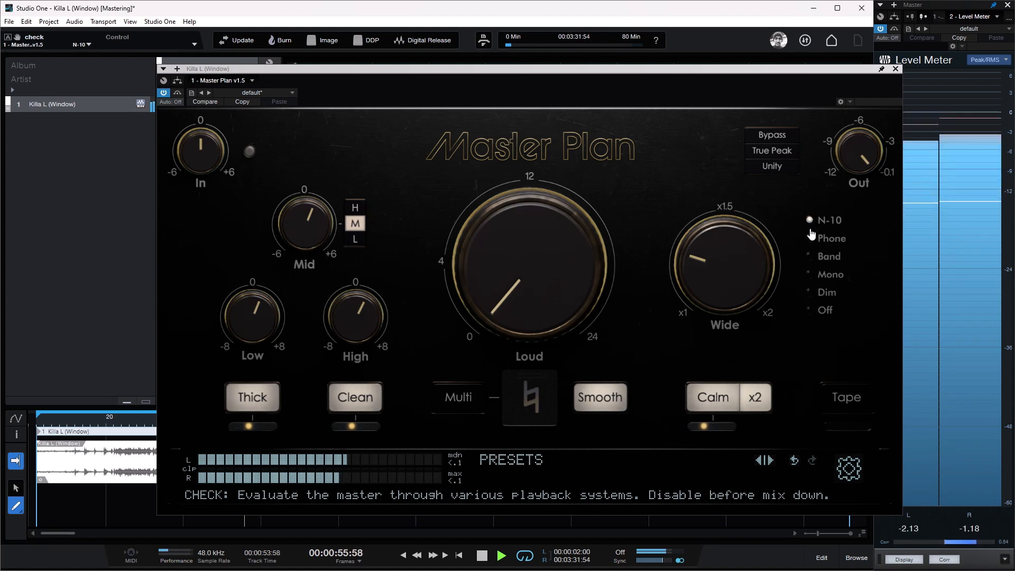
click(810, 240)
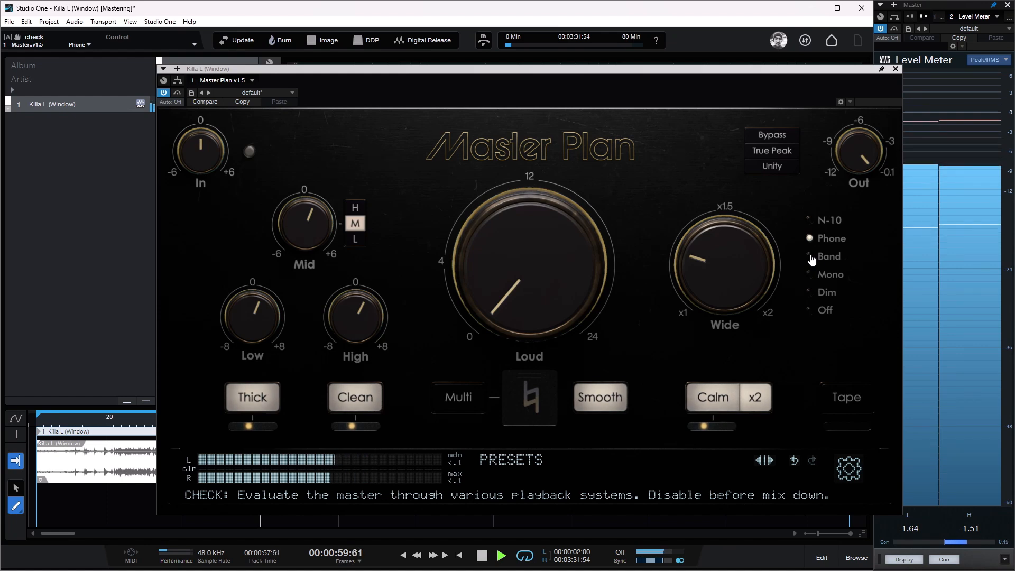
click(811, 258)
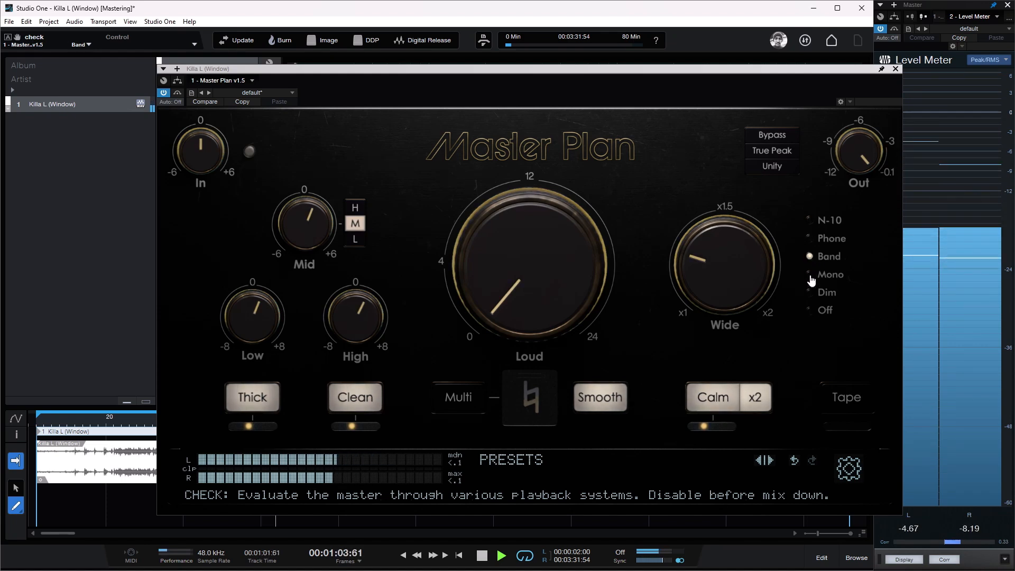
click(811, 276)
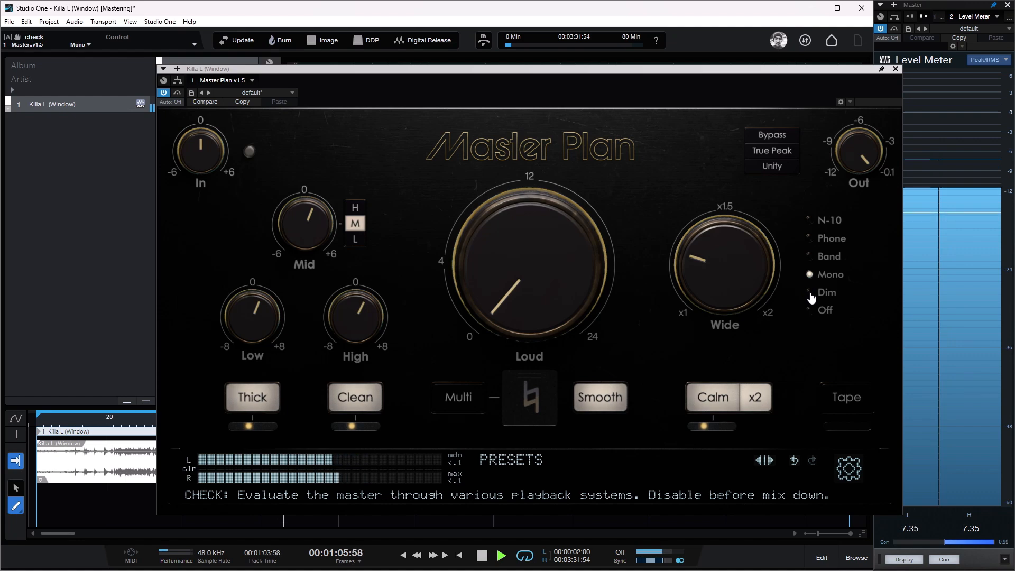
click(810, 312)
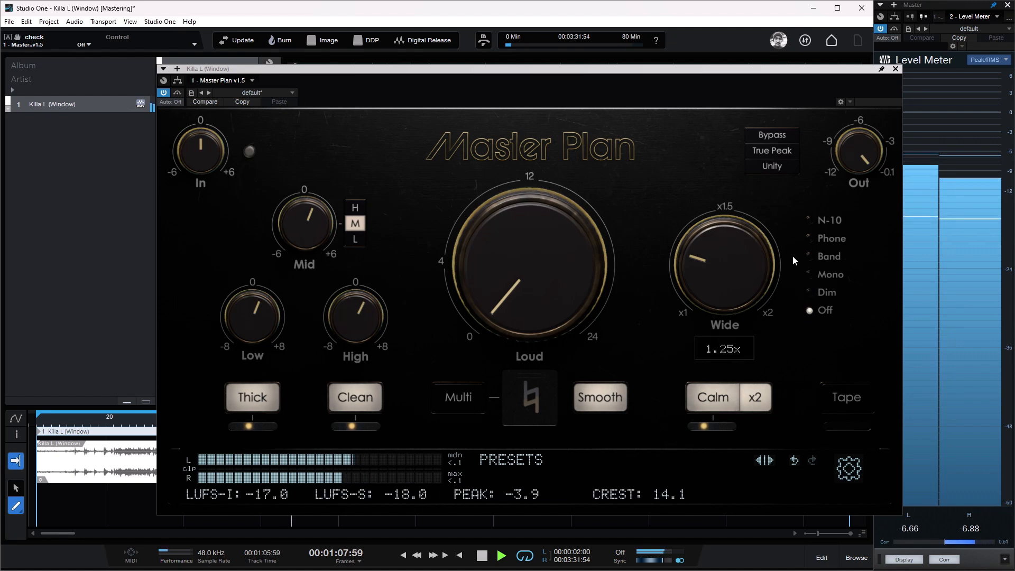
Step: Compare the bypassed and processed master several times, leaving Bypass off, and stop playback
click(778, 136)
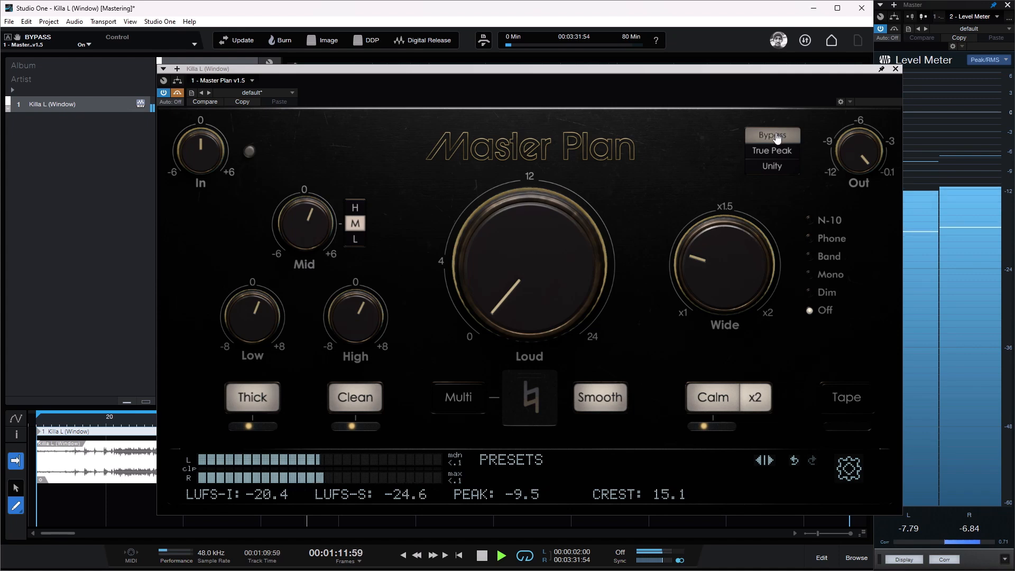
click(775, 137)
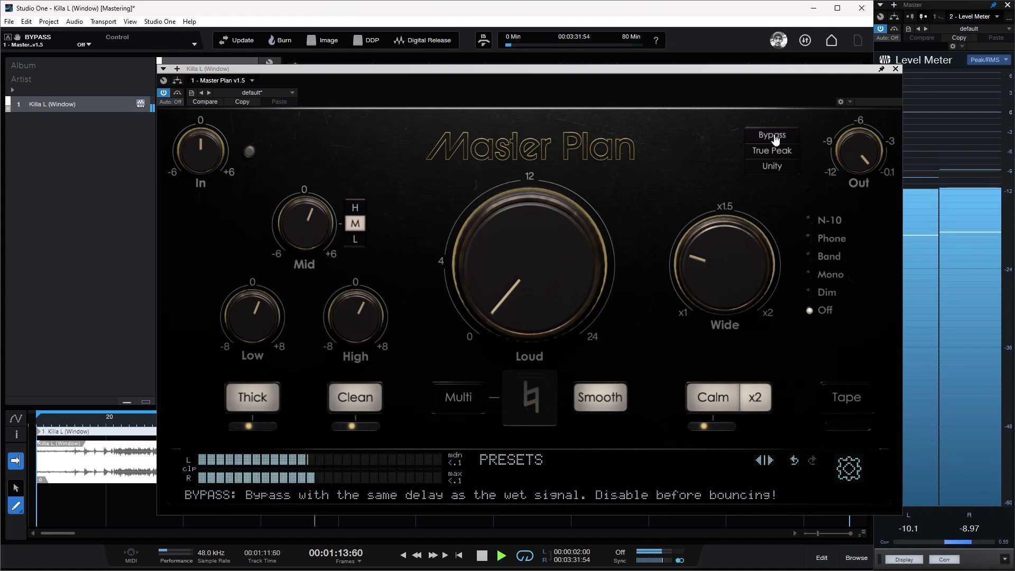
click(775, 137)
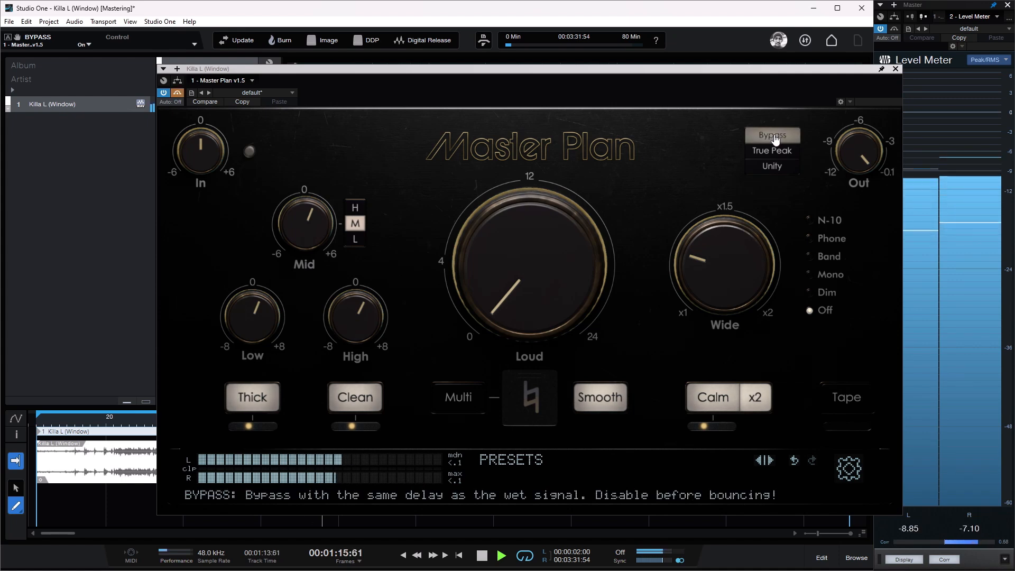
click(776, 138)
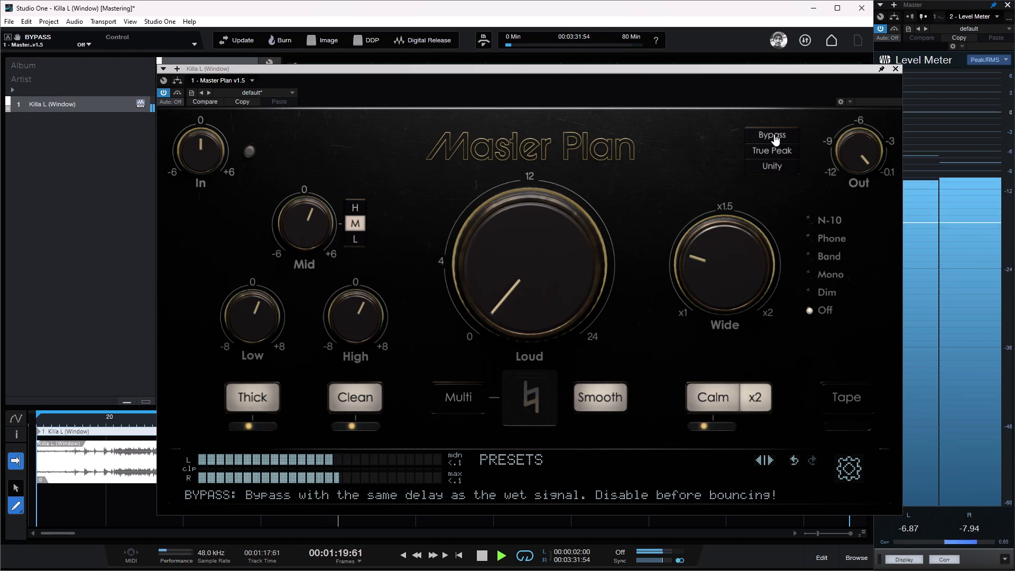
click(776, 138)
click(775, 138)
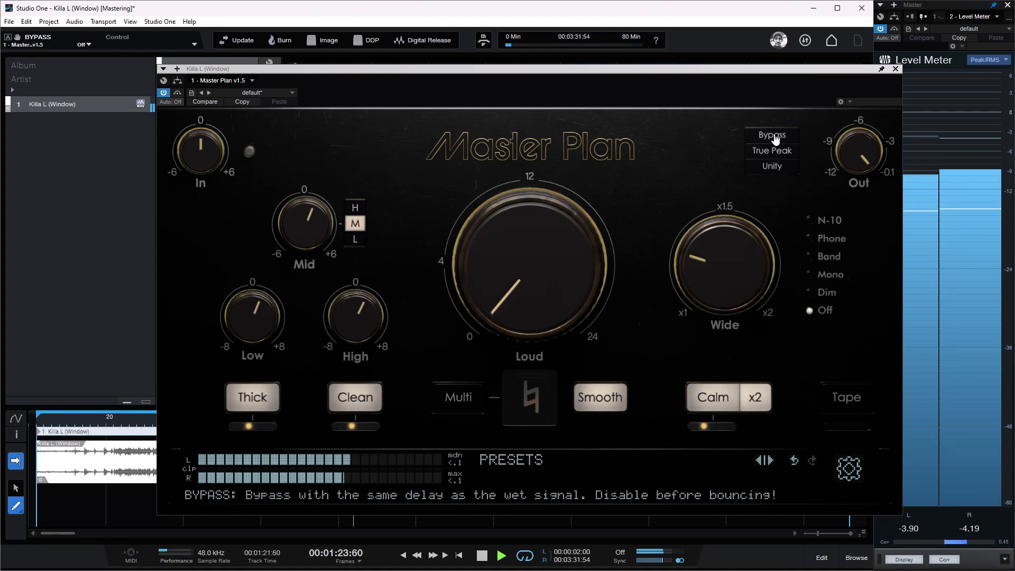
click(776, 139)
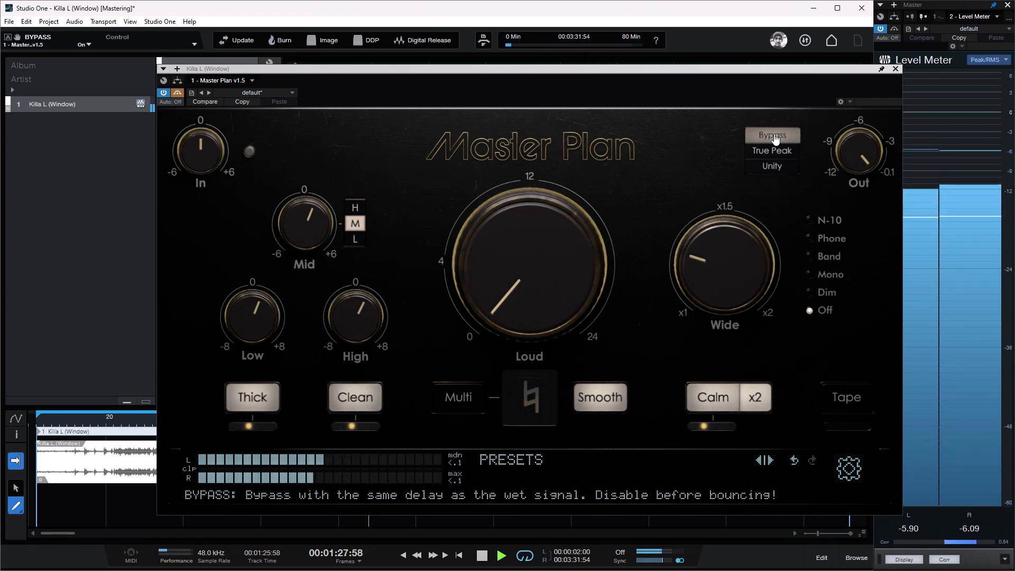
click(775, 139)
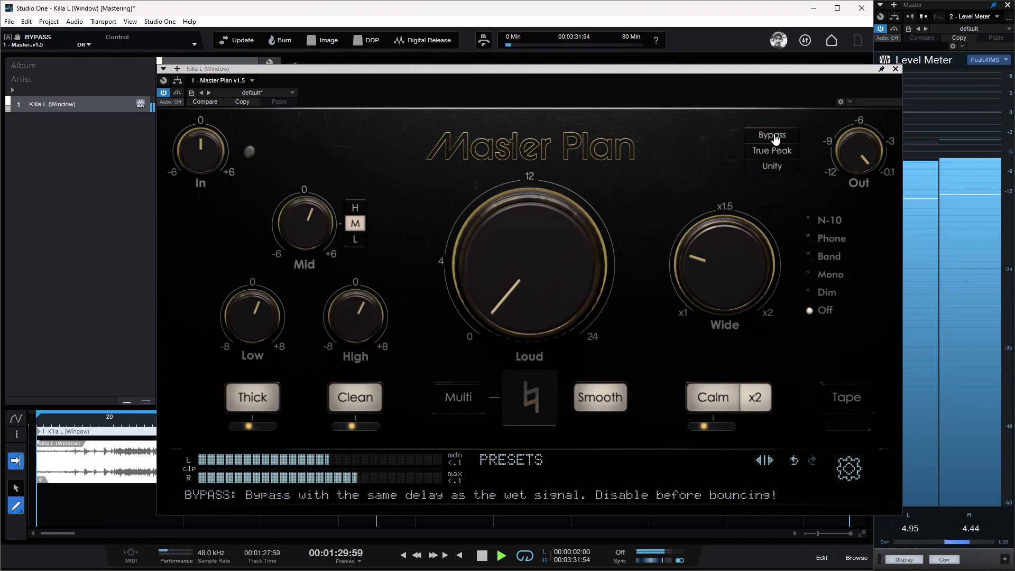
key(space)
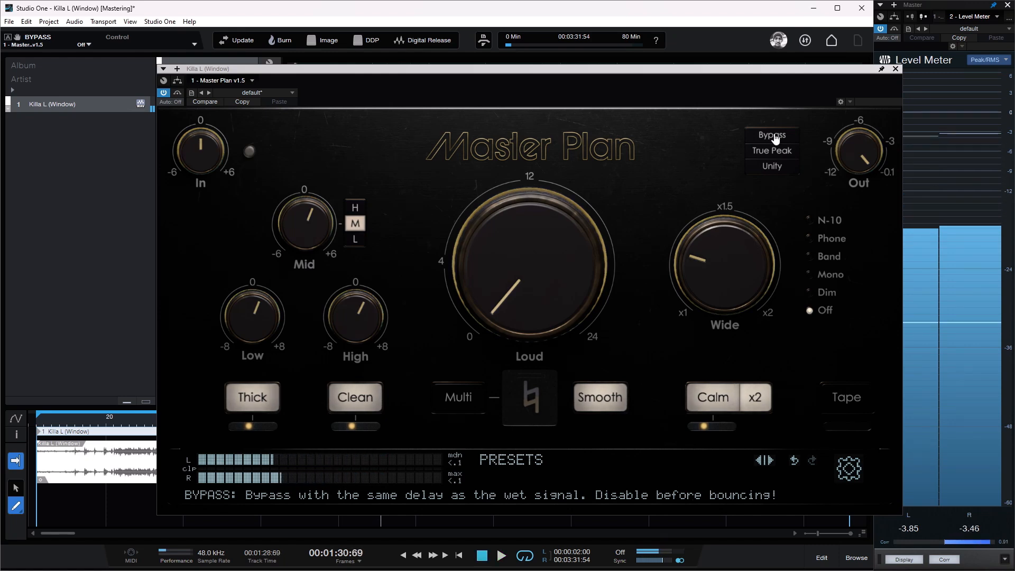
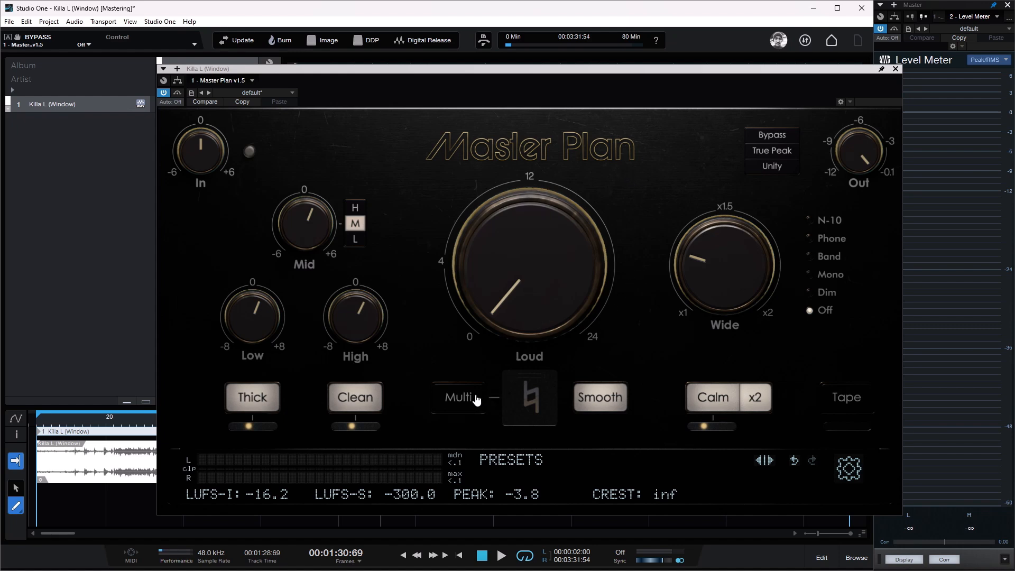
Step: Play the track with Multi enabled and audition 6 dB of compression on the high, mid and low bands in turn, resetting each to 0
click(472, 402)
click(472, 402)
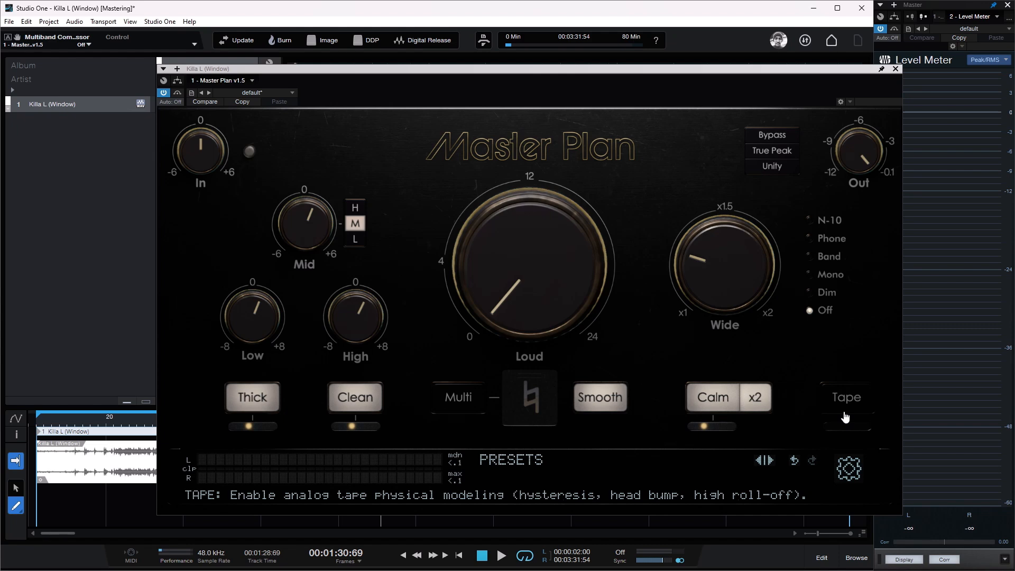
double_click(109, 422)
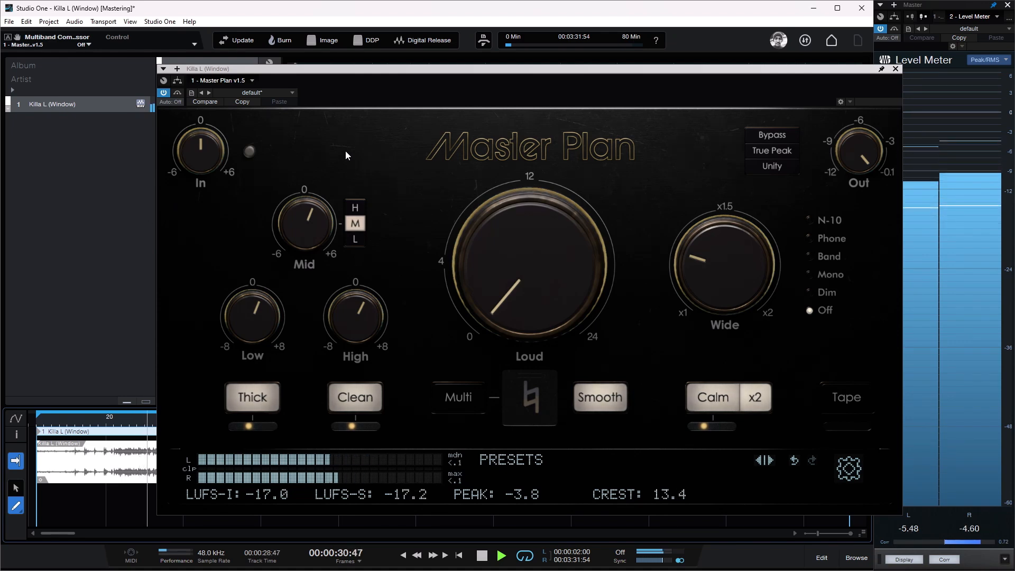
click(456, 400)
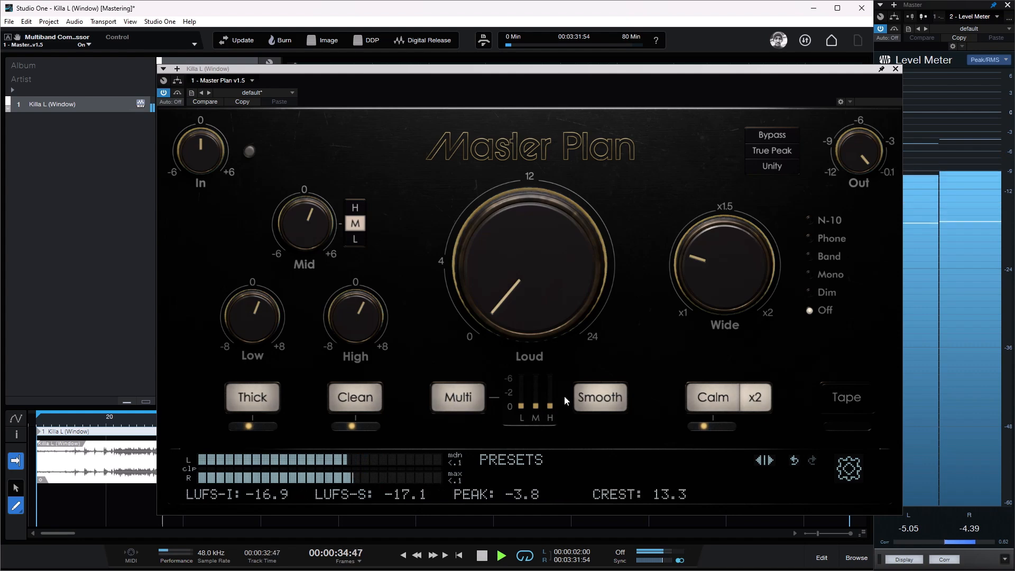
mouse_move(552, 408)
mouse_move(554, 409)
mouse_down()
mouse_move(558, 334)
mouse_move(557, 397)
mouse_up()
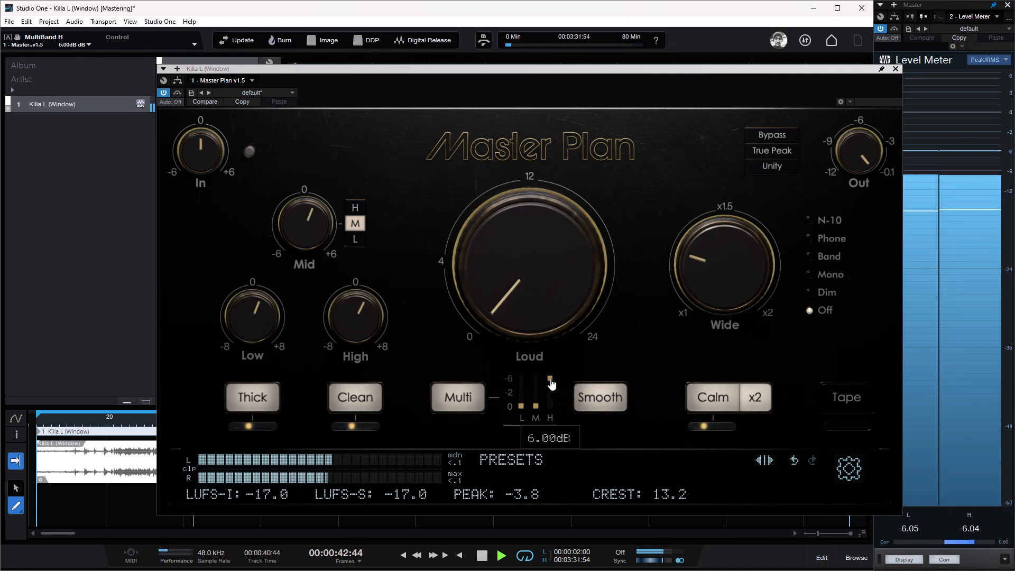
mouse_move(551, 379)
mouse_down()
mouse_move(558, 419)
mouse_move(540, 363)
mouse_move(537, 415)
mouse_move(534, 362)
mouse_move(535, 383)
mouse_up()
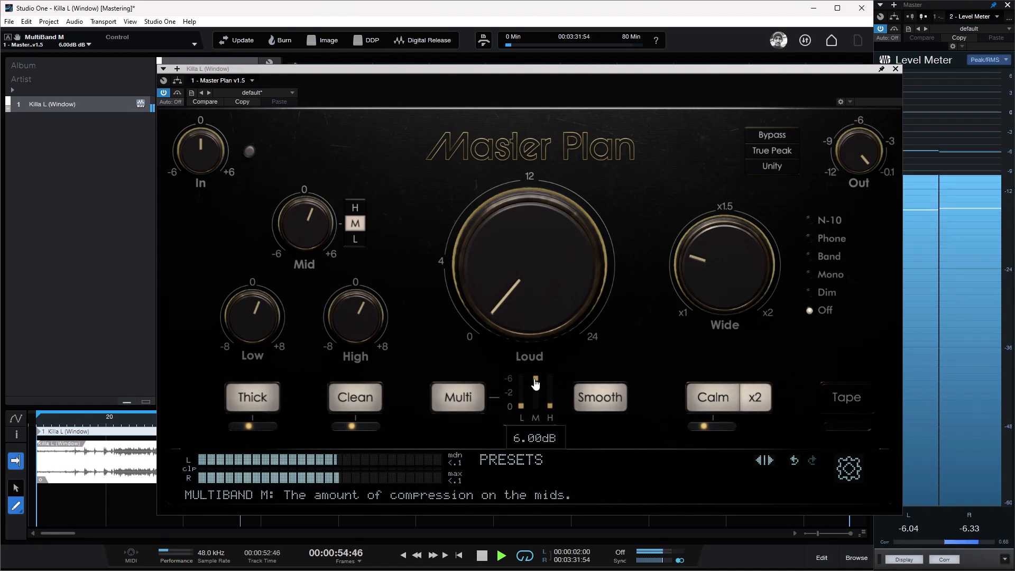
drag(535, 383, 516, 347)
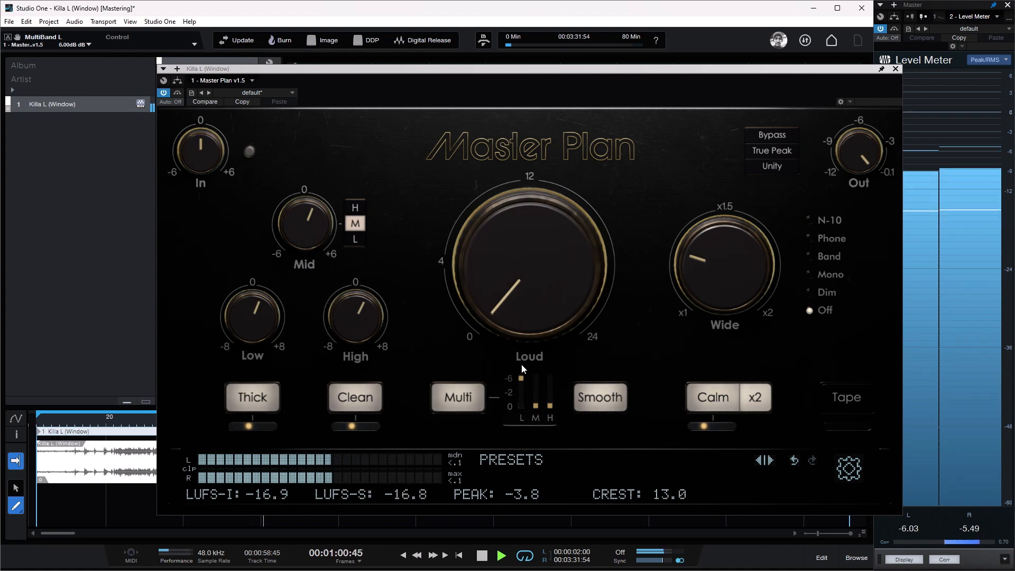
drag(523, 383, 522, 416)
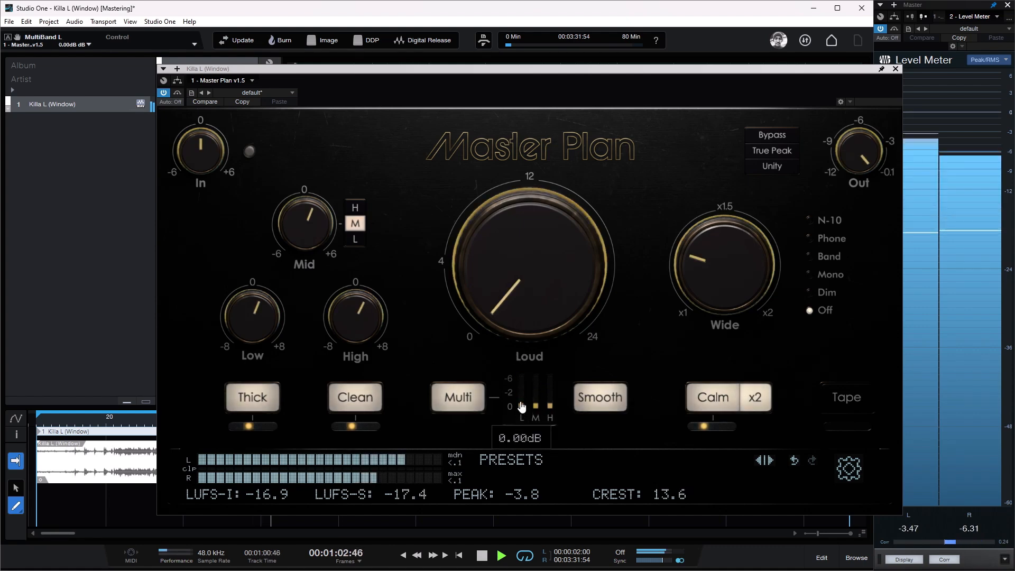
Step: Replay the opening section with 6 dB of multiband compression on the lows, and return the low band to 0 dB
click(75, 422)
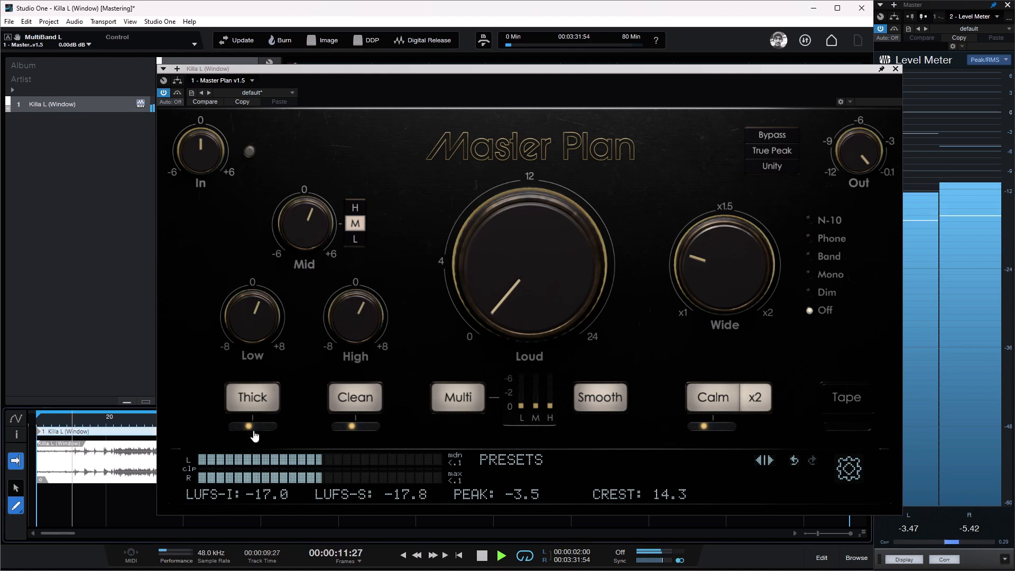
drag(523, 410, 522, 365)
mouse_move(521, 389)
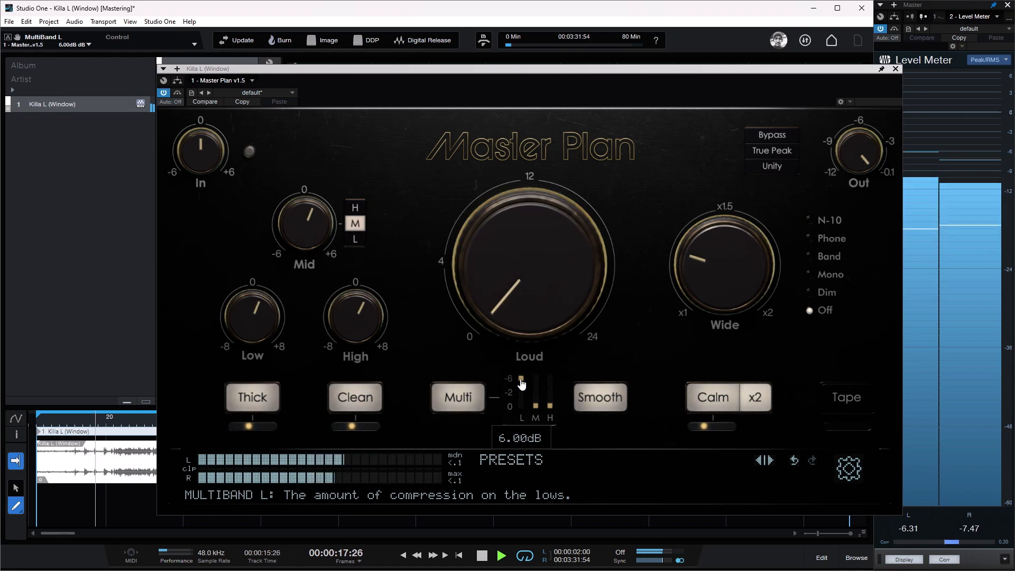
drag(521, 384, 518, 412)
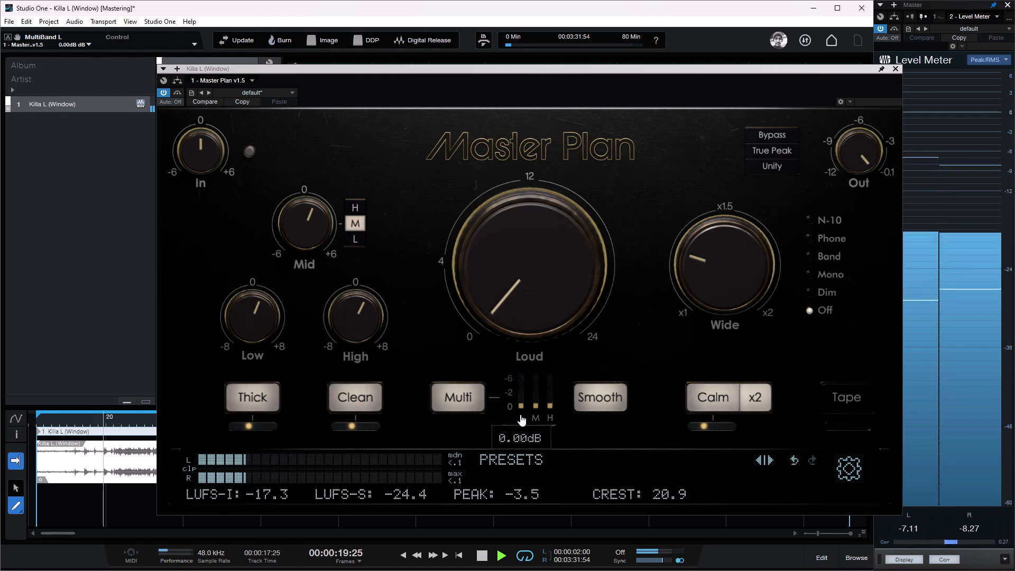
mouse_move(520, 407)
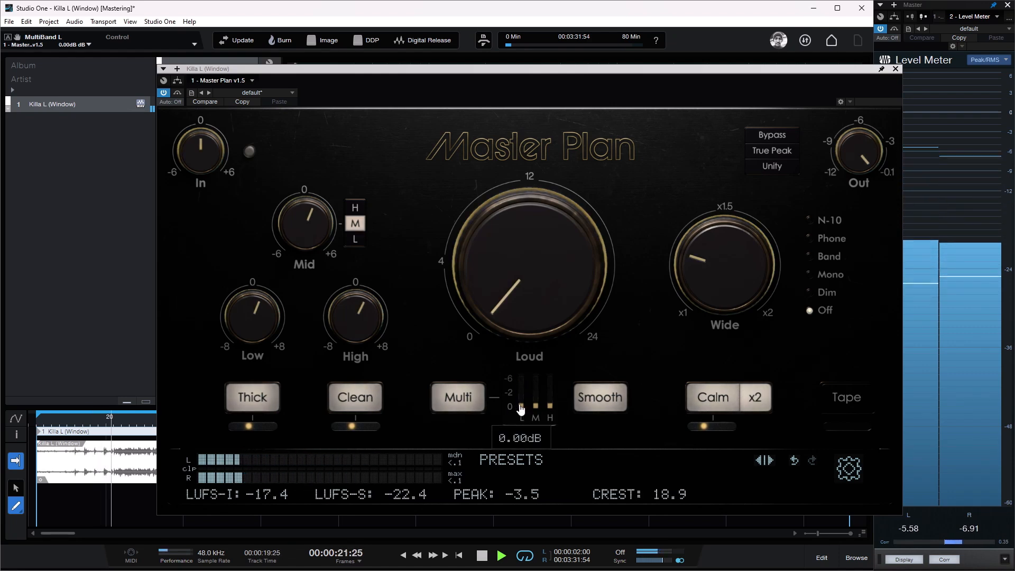
Step: Raise the low, mid and high multiband compression to 6 dB and compare Multi off and on
drag(522, 408, 555, 370)
click(471, 401)
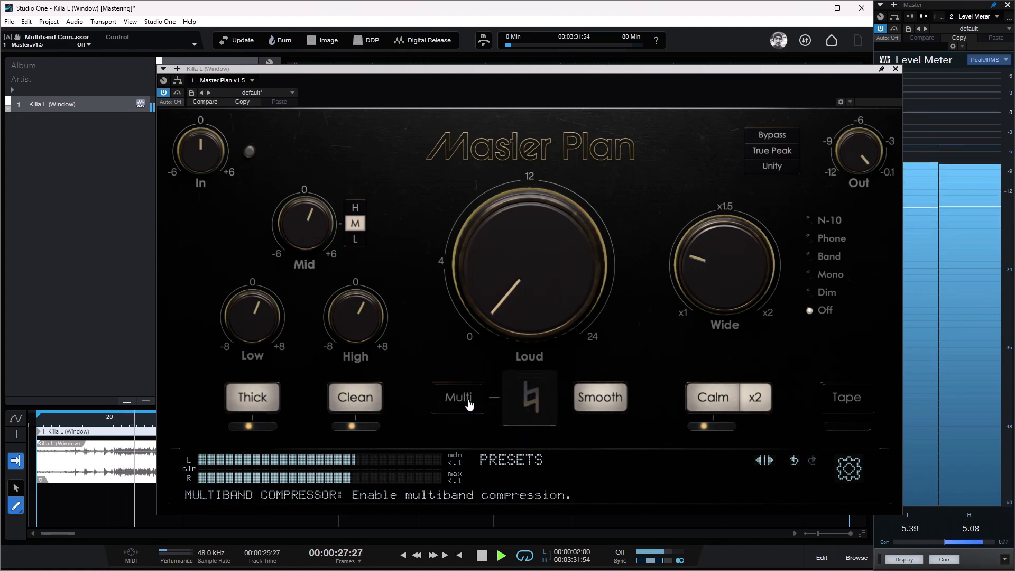
click(469, 403)
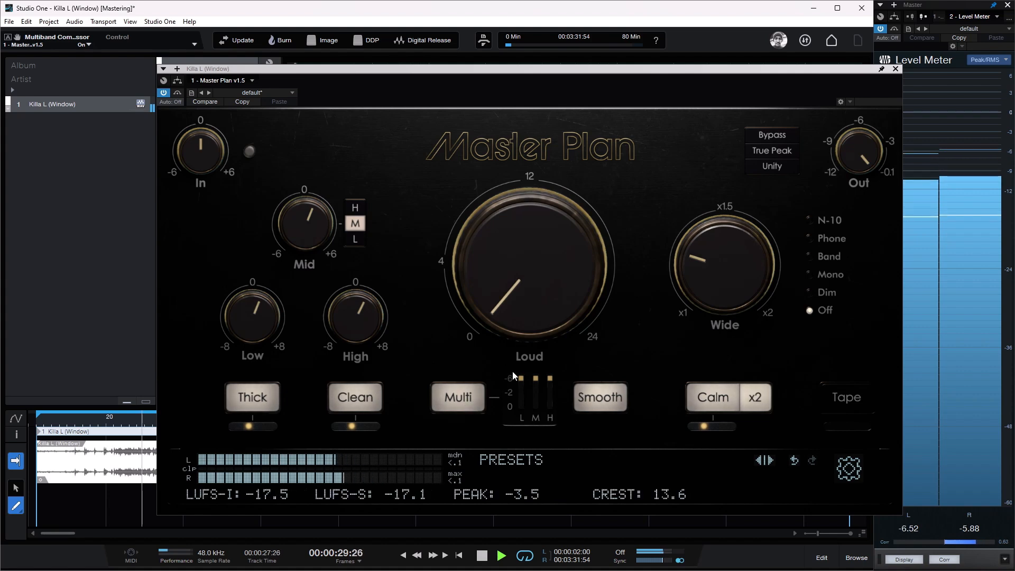
Step: Return all three multiband compression bands to 0 dB, disable Multi and stop playback
drag(521, 378, 526, 418)
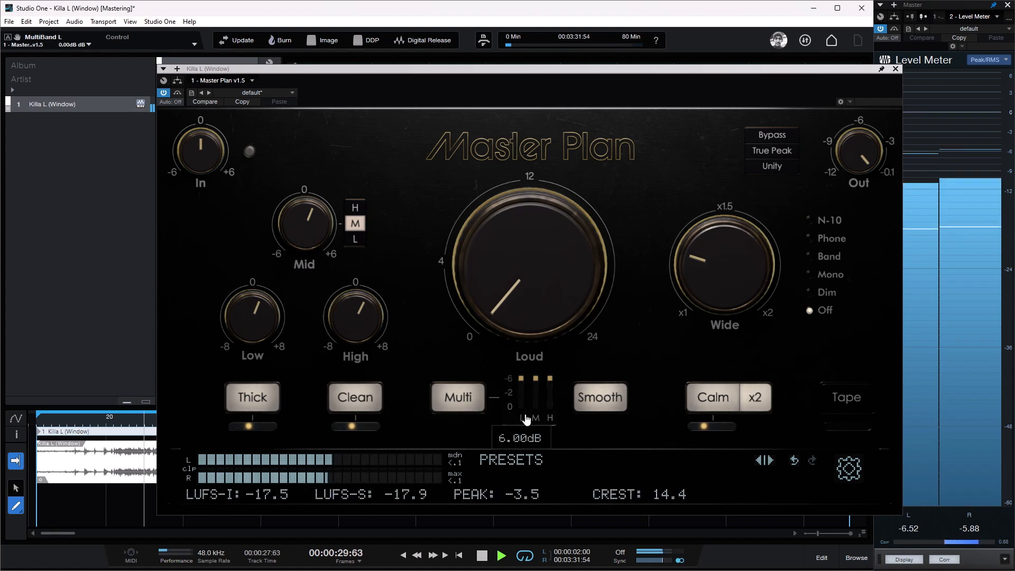
click(470, 403)
key(space)
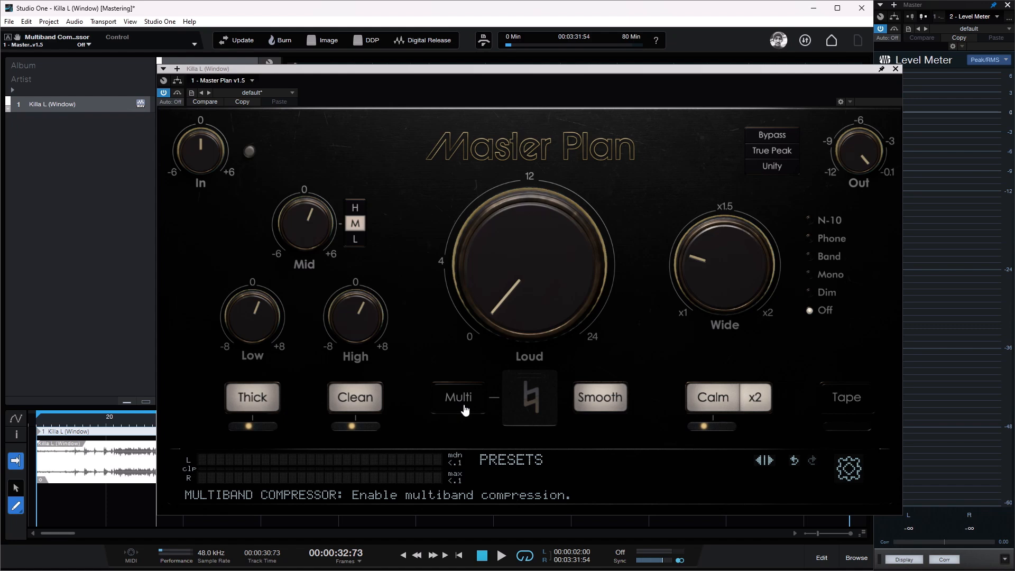
Step: Resume playback with Tape enabled and compare its character at 100% warm and 100% tight, ending on 100% tight
key(space)
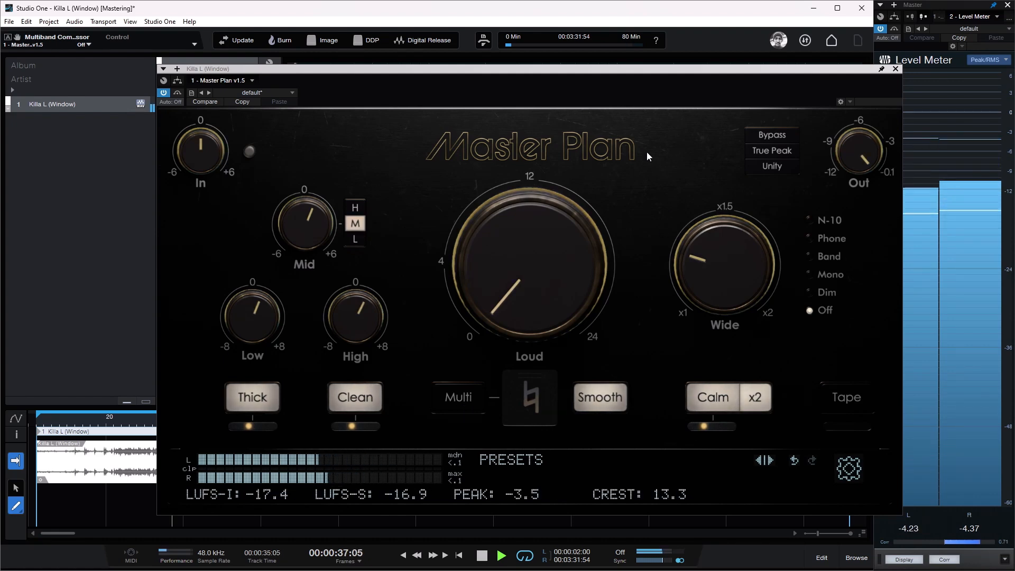
click(848, 400)
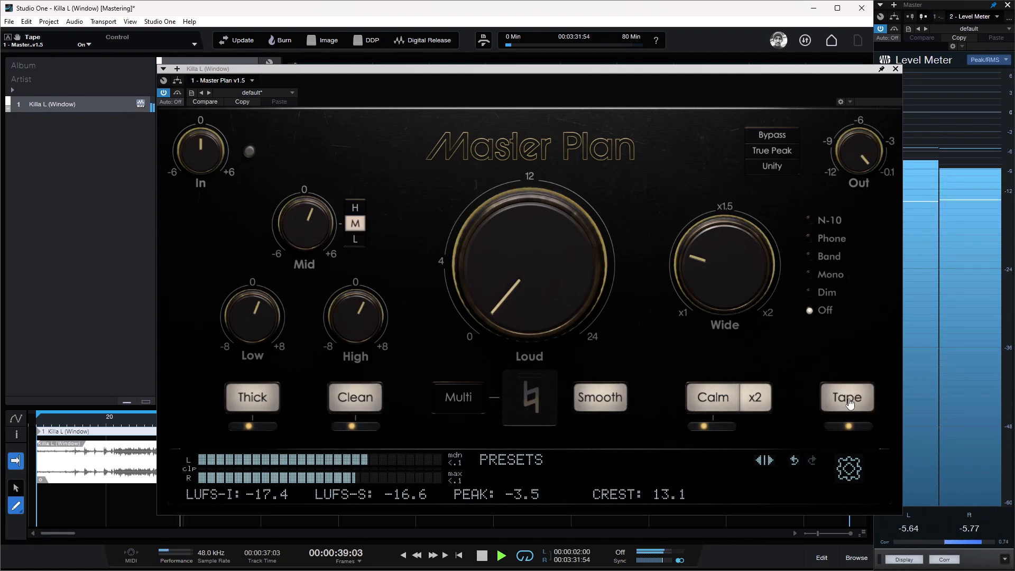
mouse_move(849, 429)
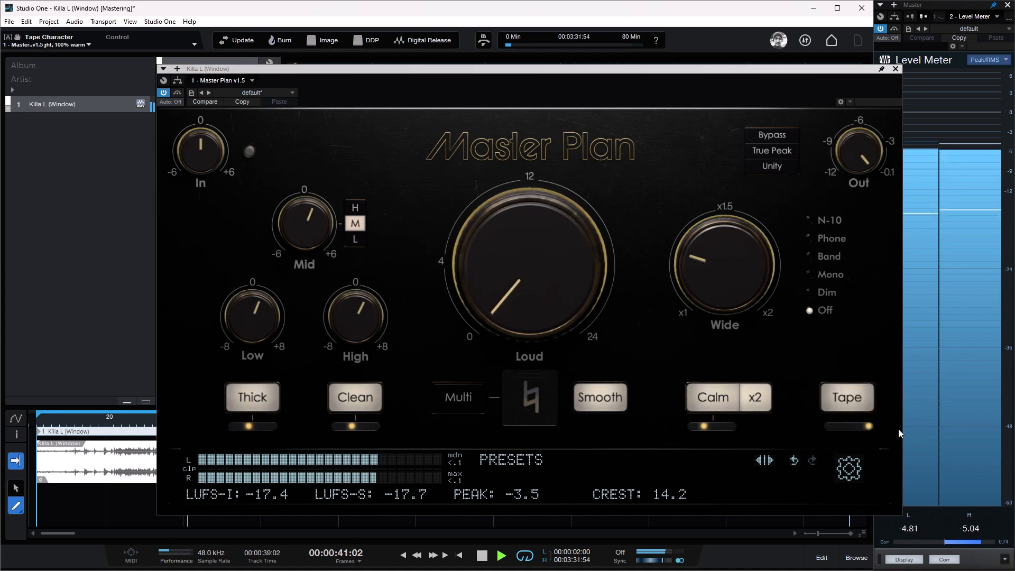
drag(868, 431, 776, 435)
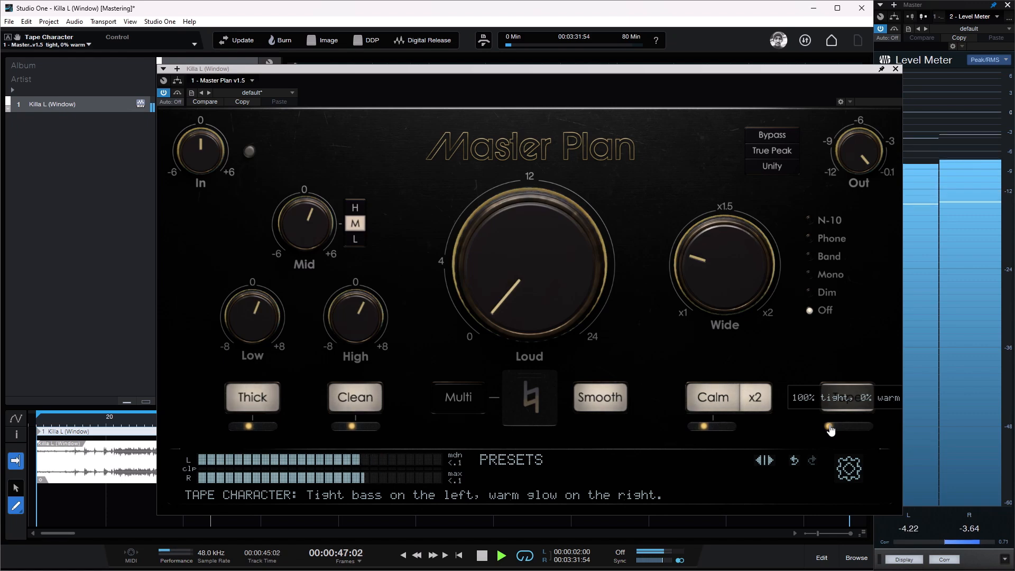
drag(832, 430, 867, 432)
scroll(868, 432, down, 15)
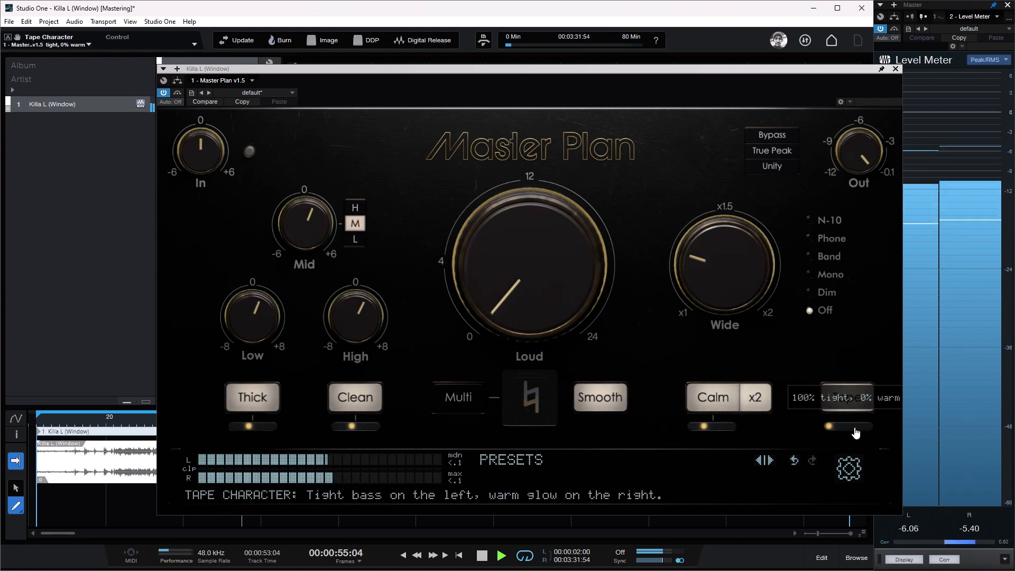
scroll(856, 433, up, 15)
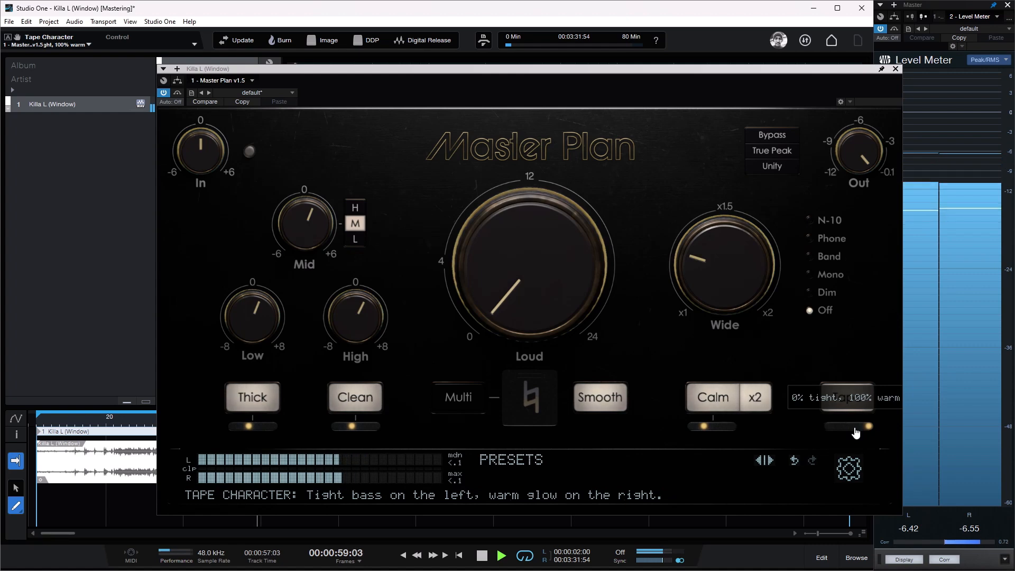
scroll(856, 433, down, 15)
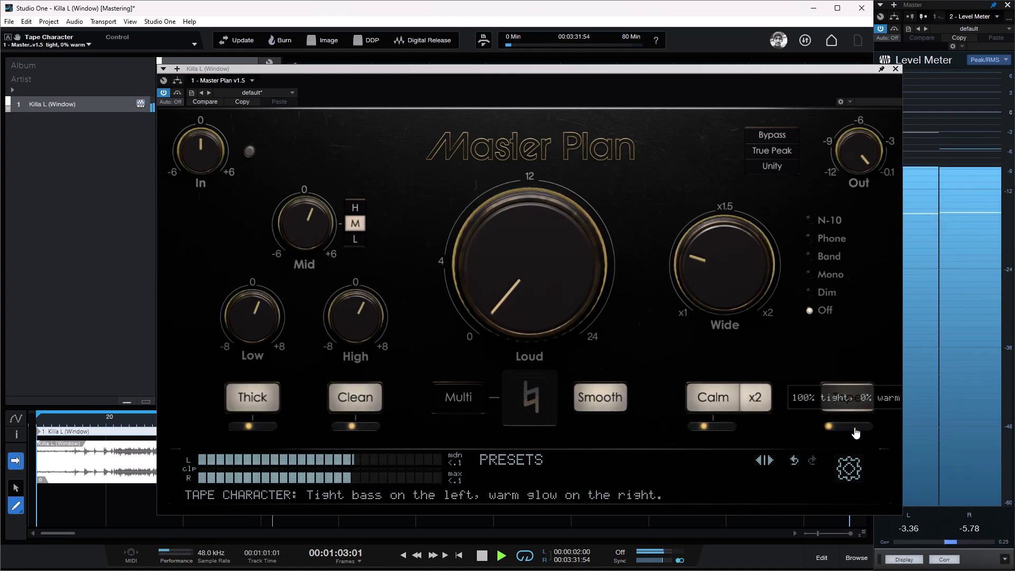
Step: Replay an earlier section and repeatedly compare Tape off and on at 100% tight, leaving it off
click(856, 415)
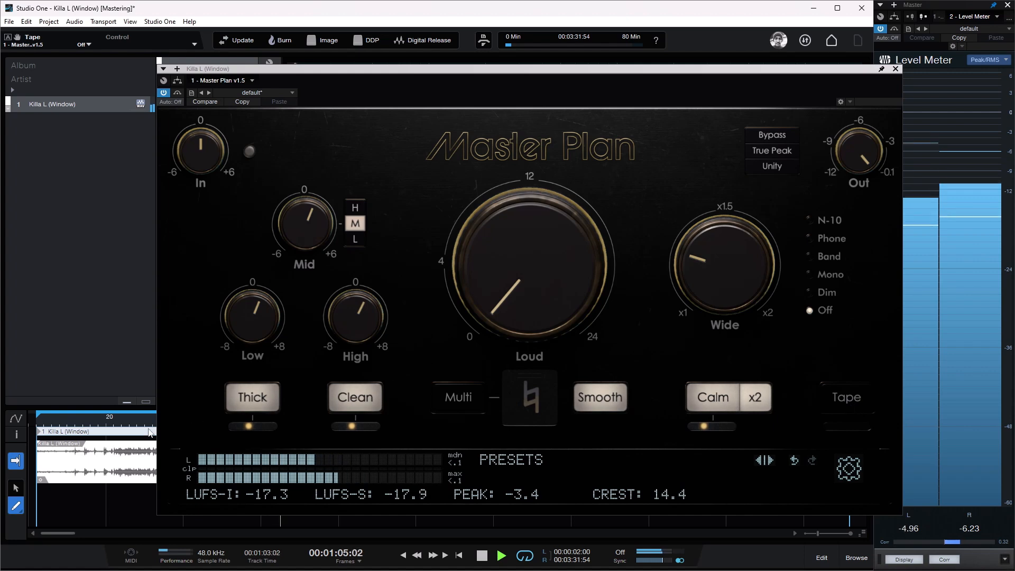
click(117, 422)
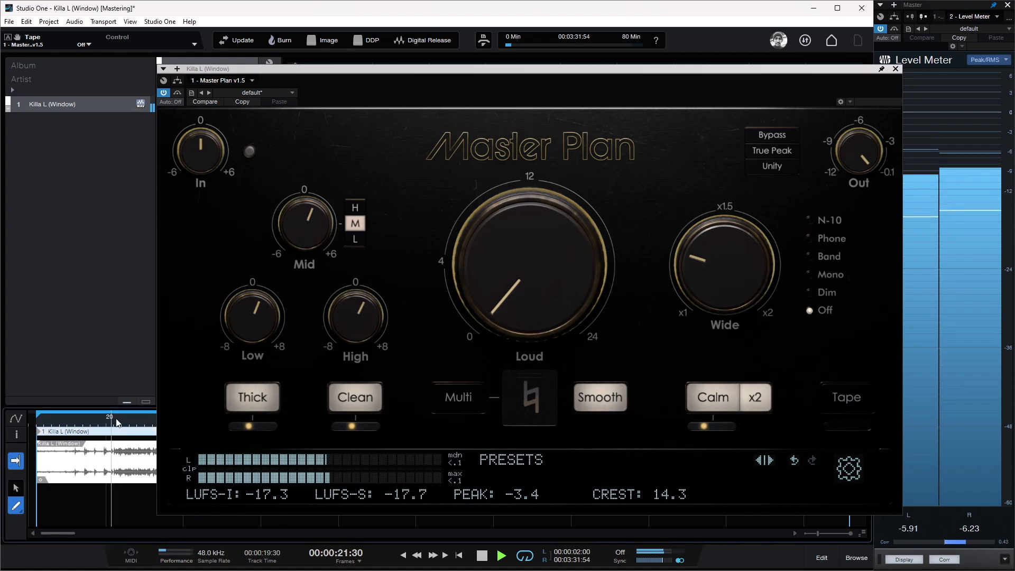
click(847, 398)
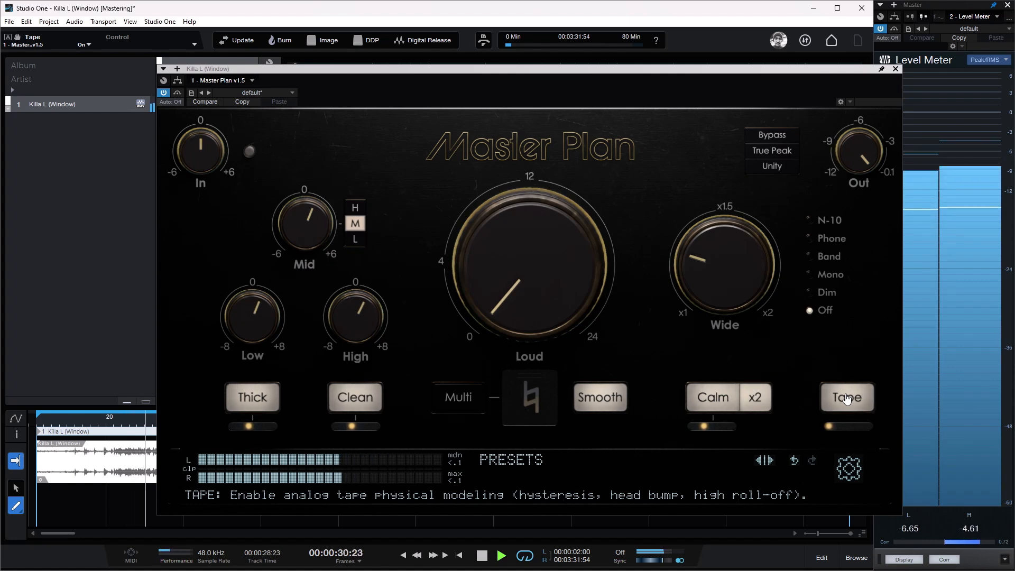
click(847, 397)
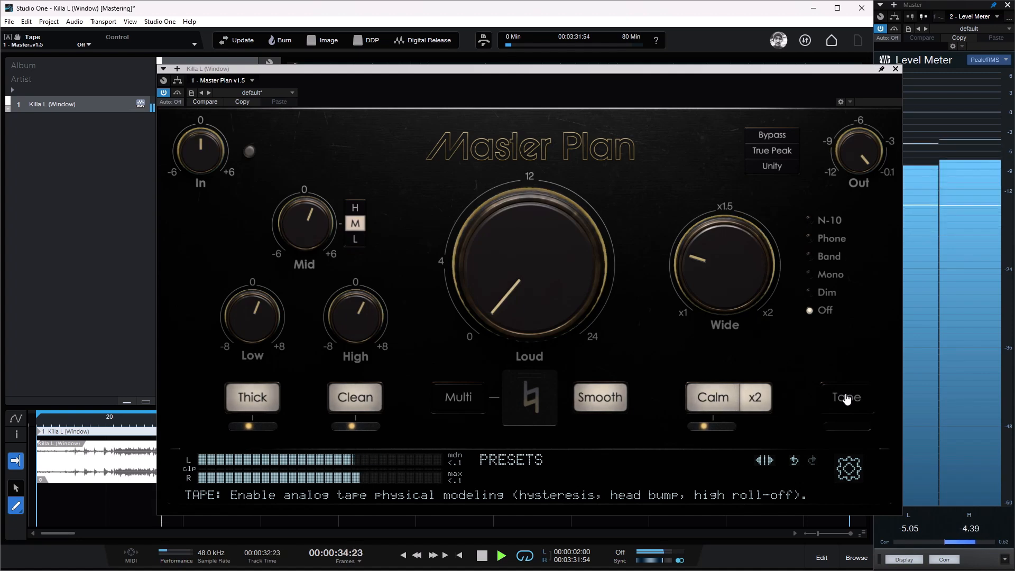
click(847, 398)
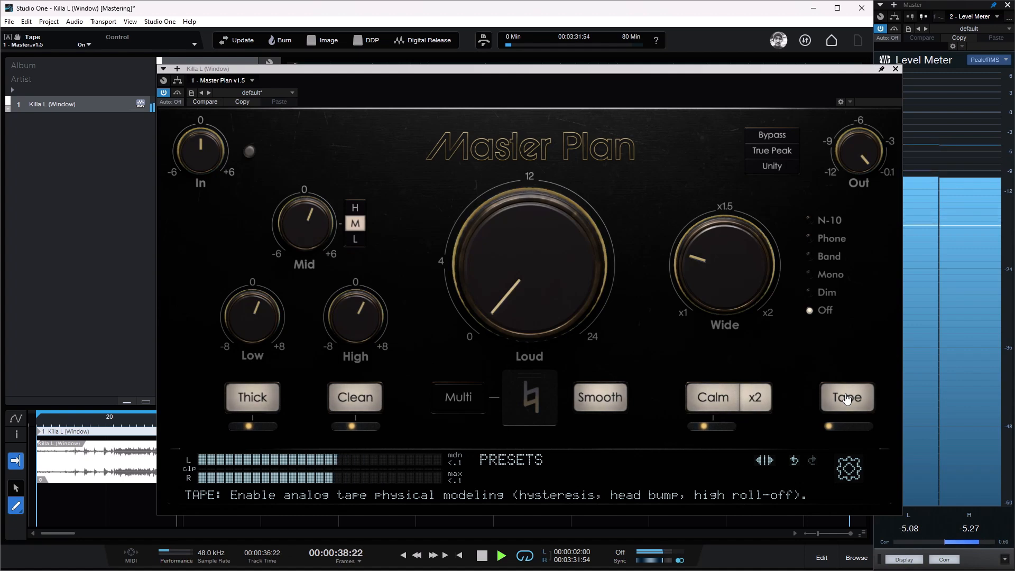
click(847, 397)
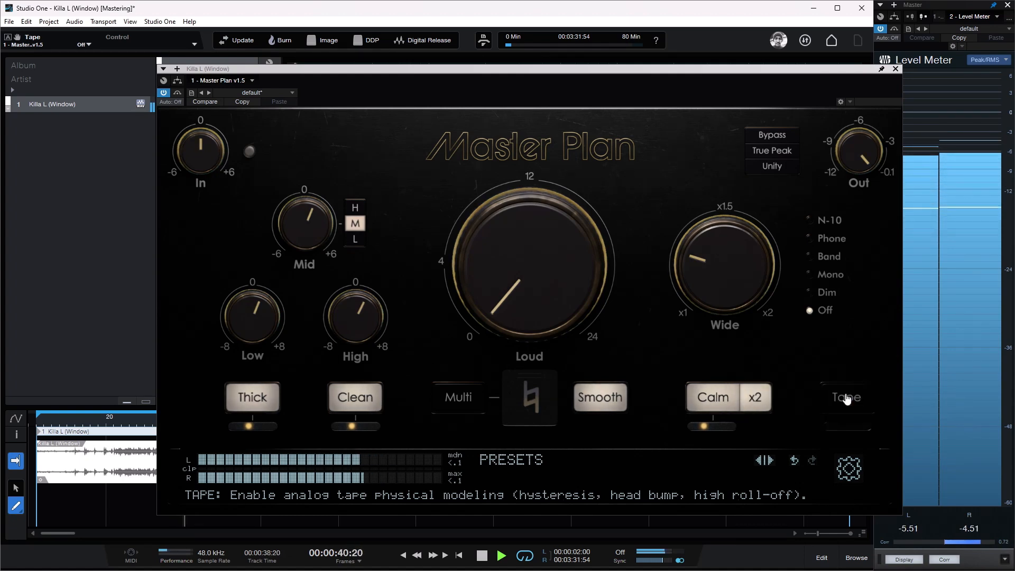
click(846, 398)
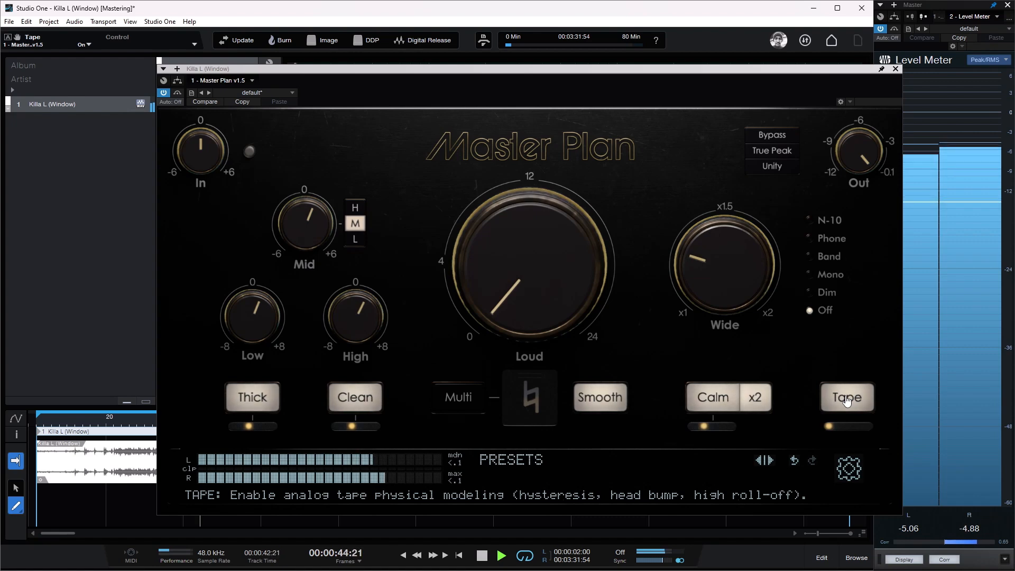
click(847, 401)
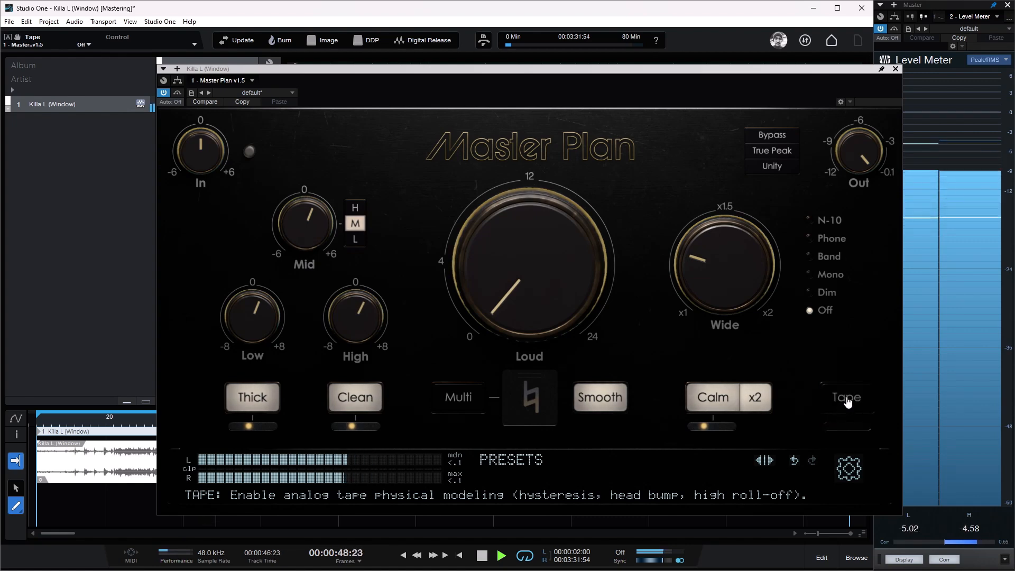
Step: Enable Tape with its character at 100% warm and compare it off and on
click(848, 402)
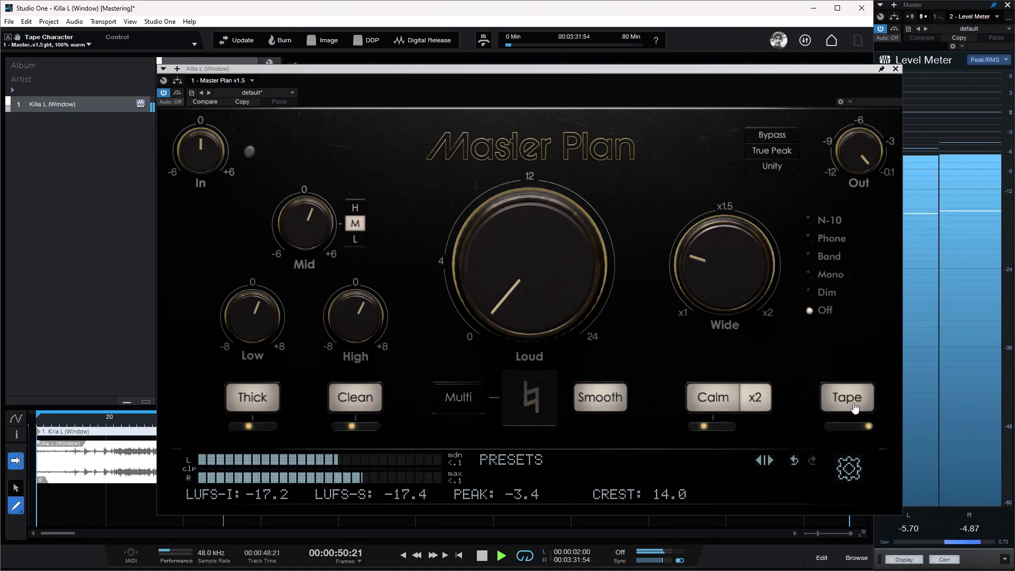
click(855, 405)
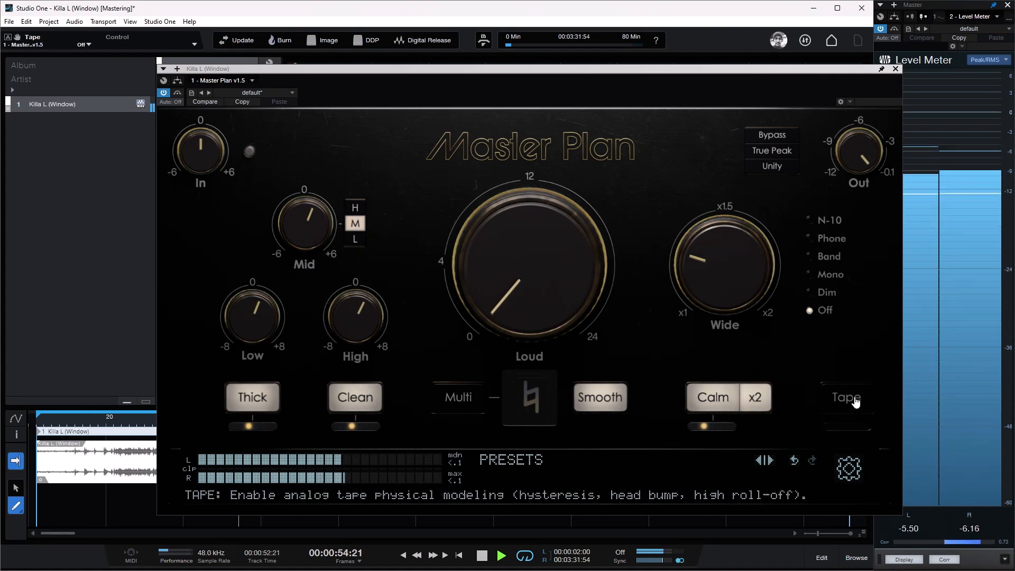
click(856, 403)
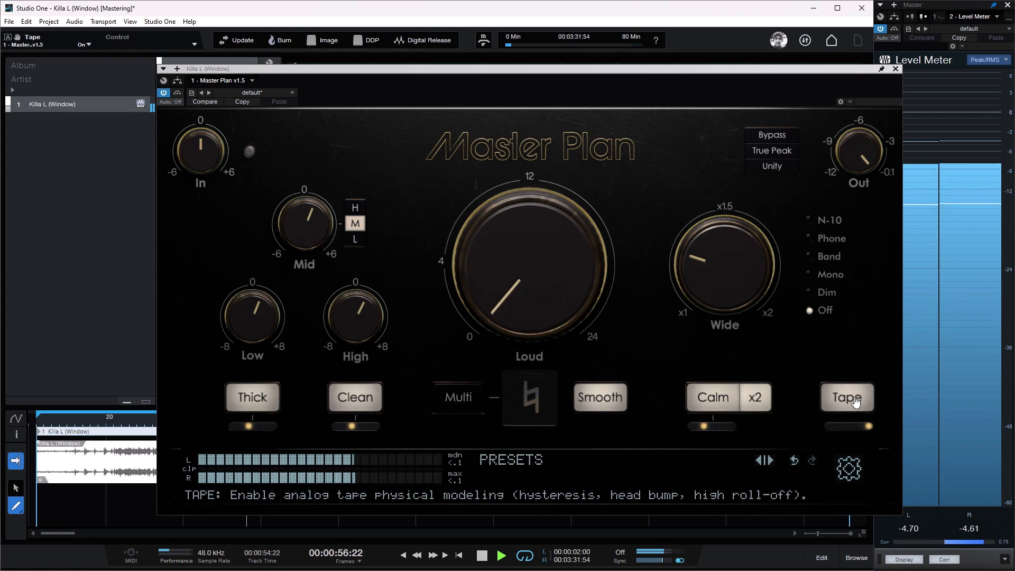
Step: Set the Tape character to 70% tight and 30% warm and compare Tape off and on during playback
drag(867, 427, 835, 430)
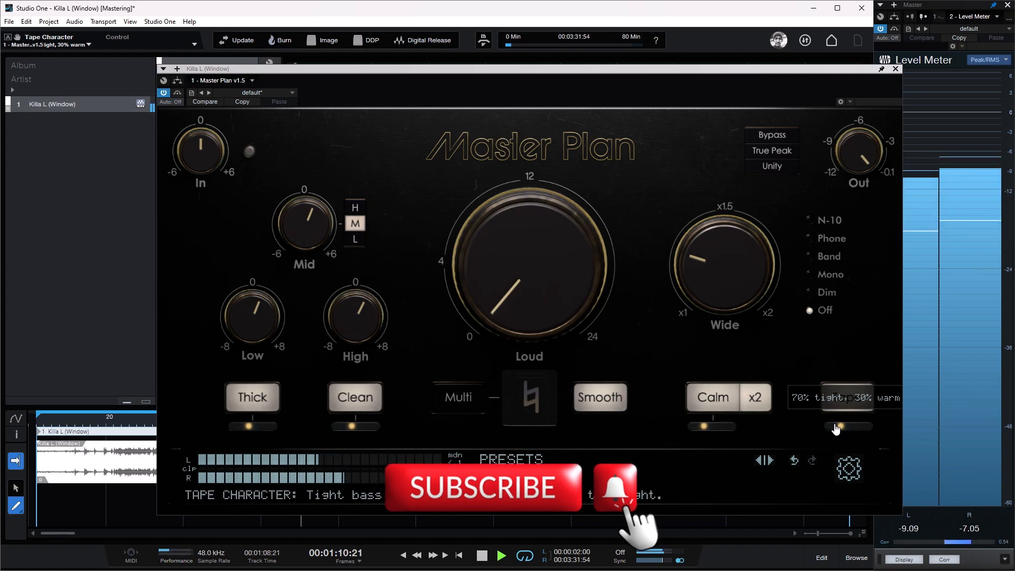
click(841, 409)
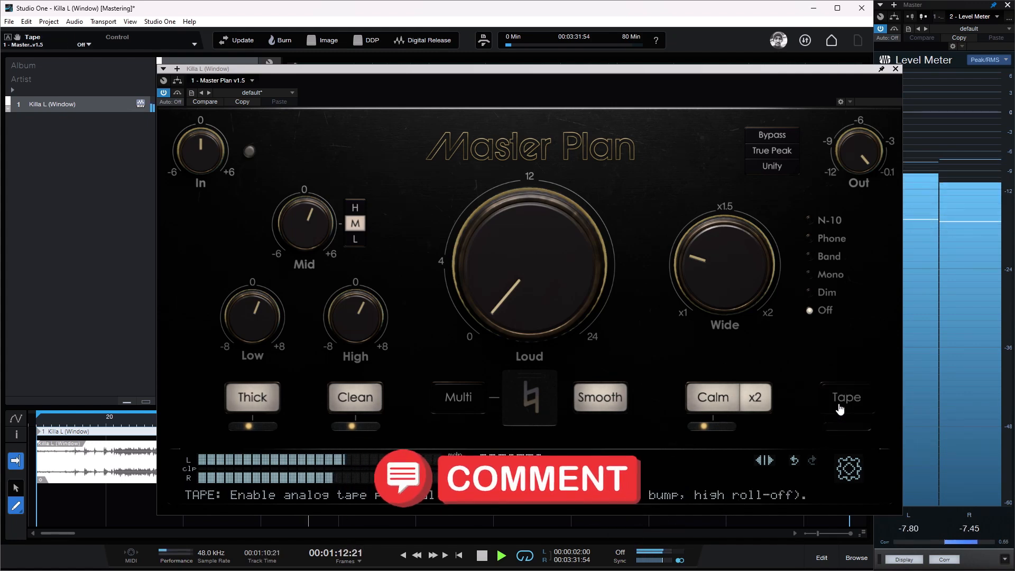
click(841, 408)
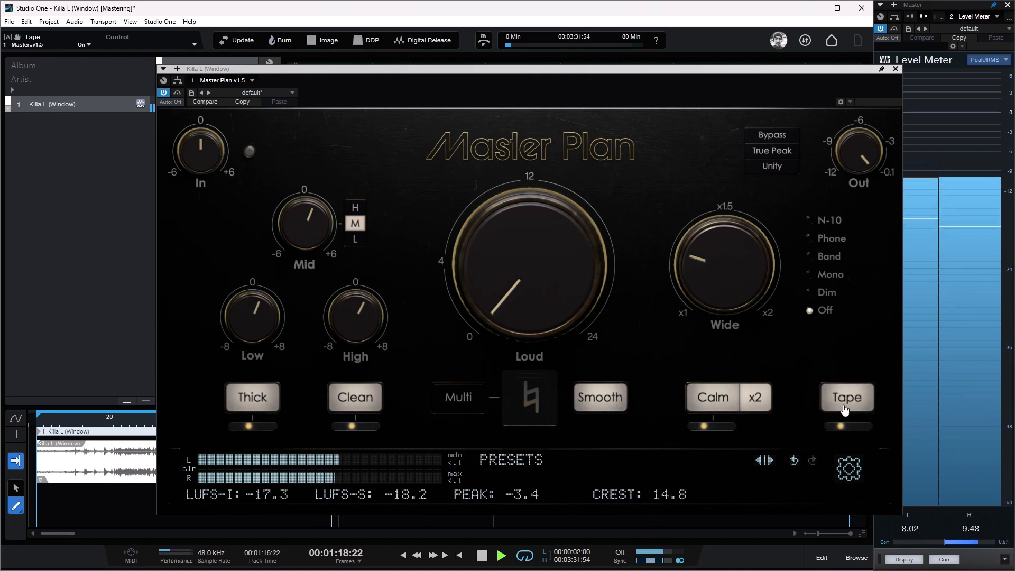
click(844, 404)
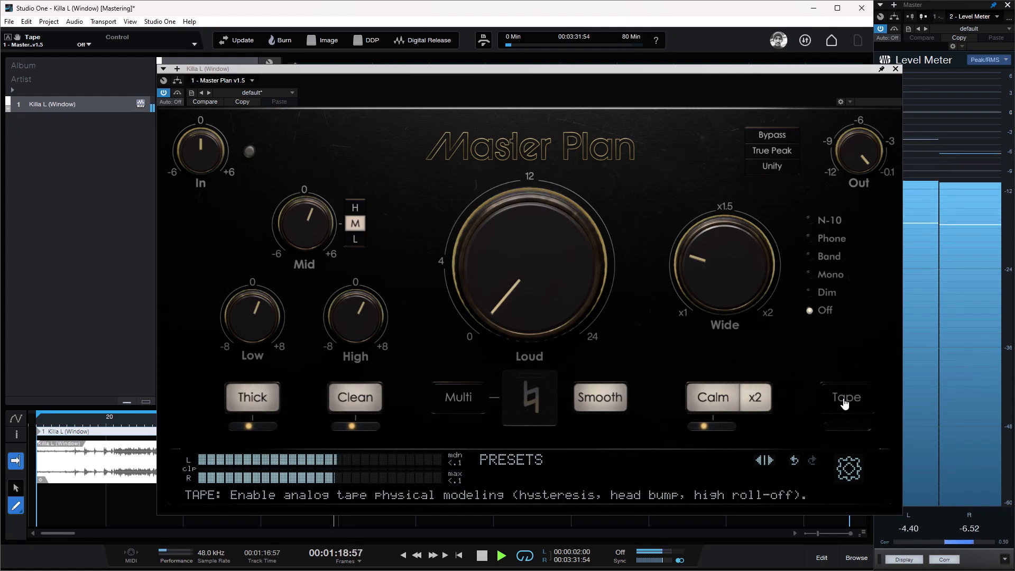
click(845, 405)
Step: Set the Tape character to 100% tight and repeatedly compare Tape off and on, leaving it enabled
drag(844, 405, 845, 416)
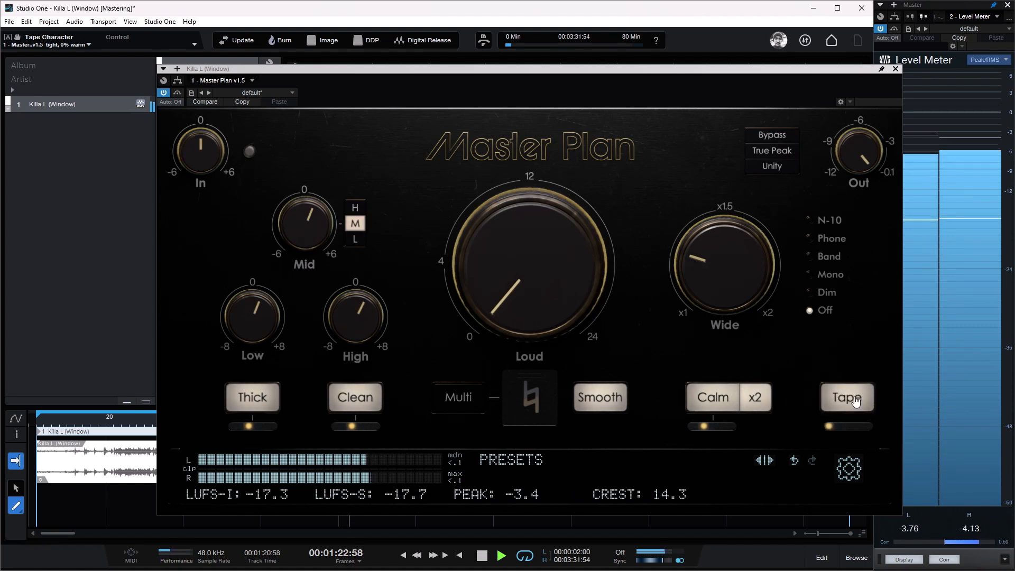
click(856, 403)
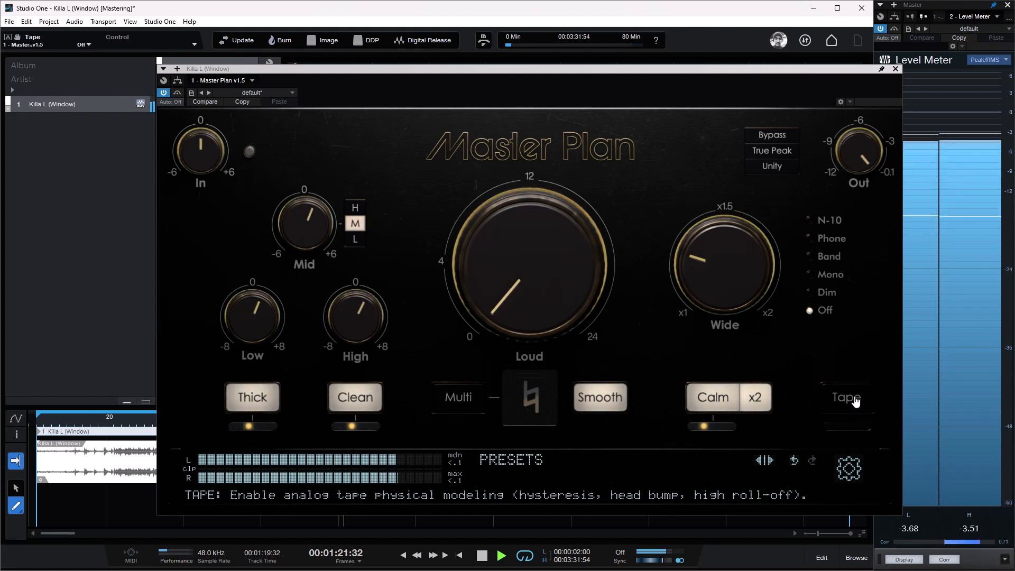
click(857, 403)
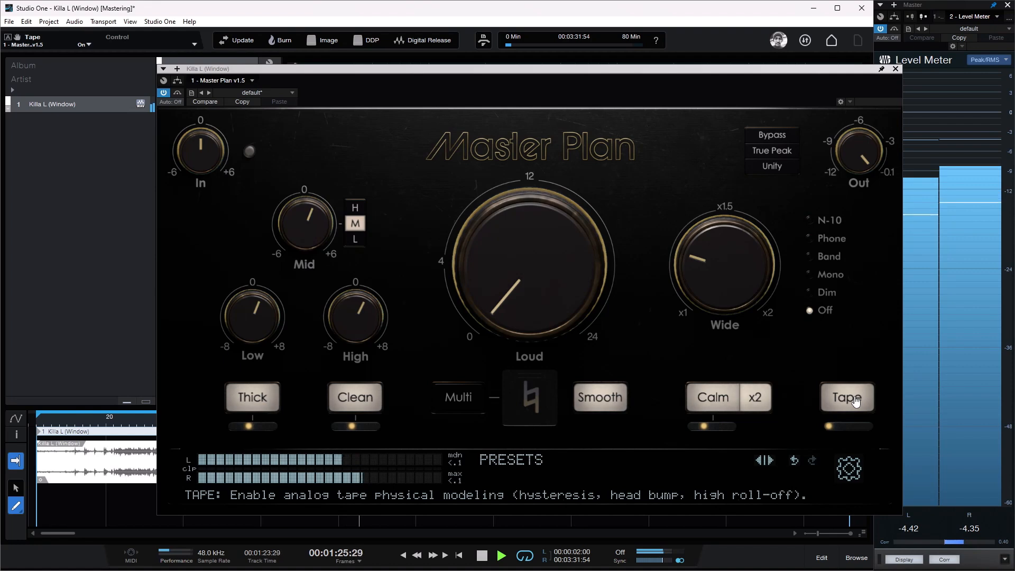
click(856, 403)
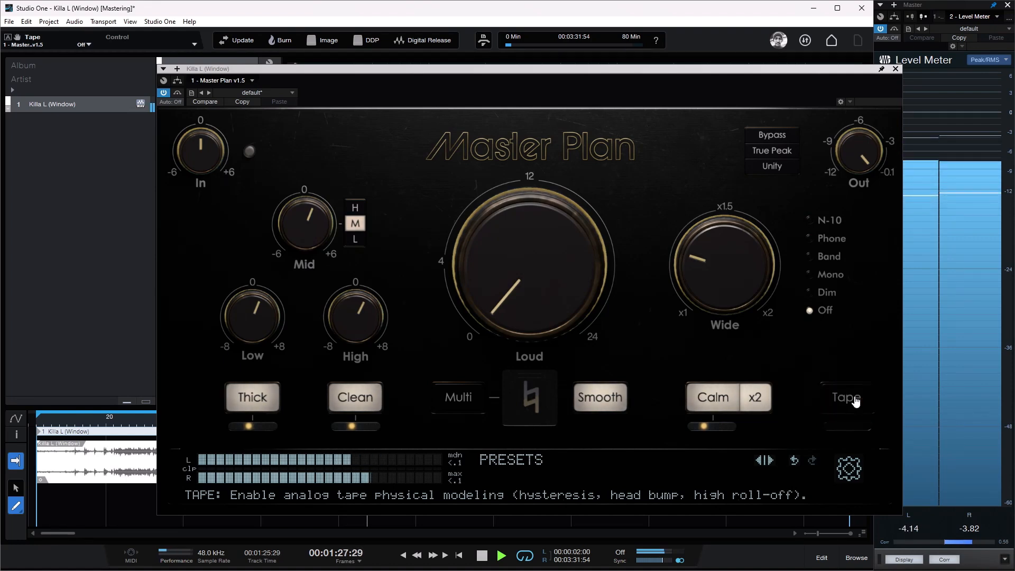
click(856, 403)
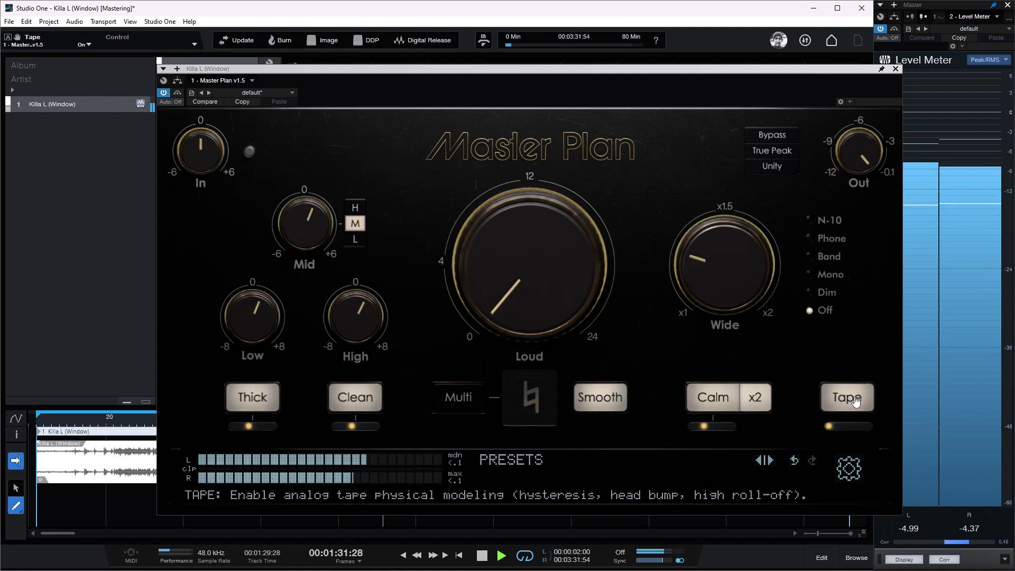
click(856, 403)
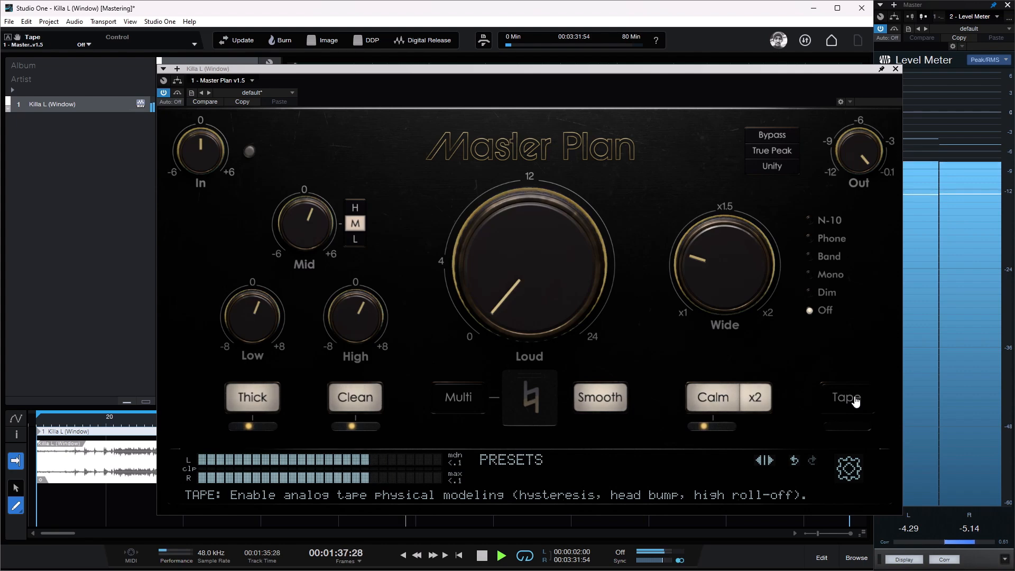
click(856, 402)
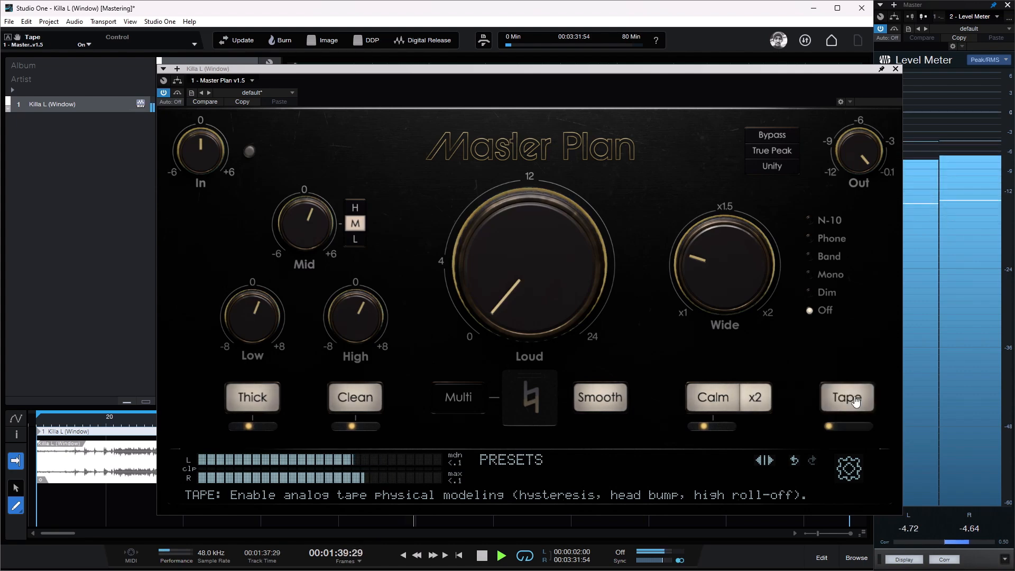
mouse_move(829, 430)
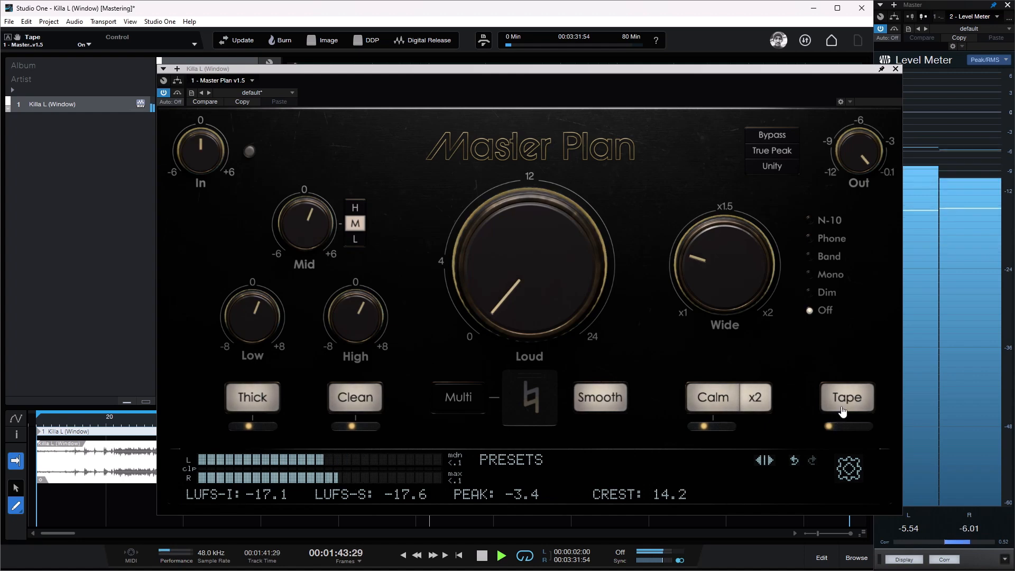
click(846, 407)
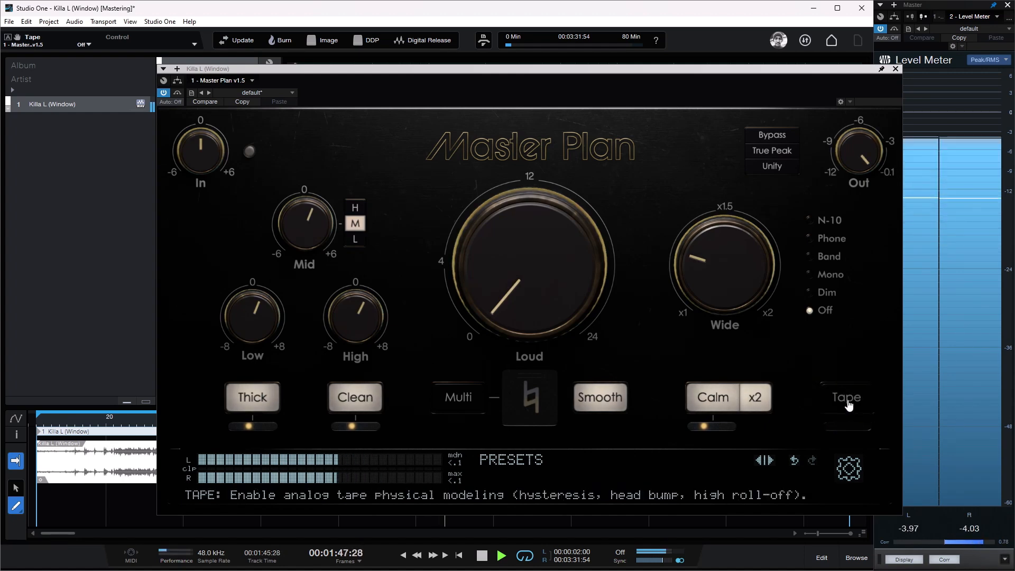
click(846, 403)
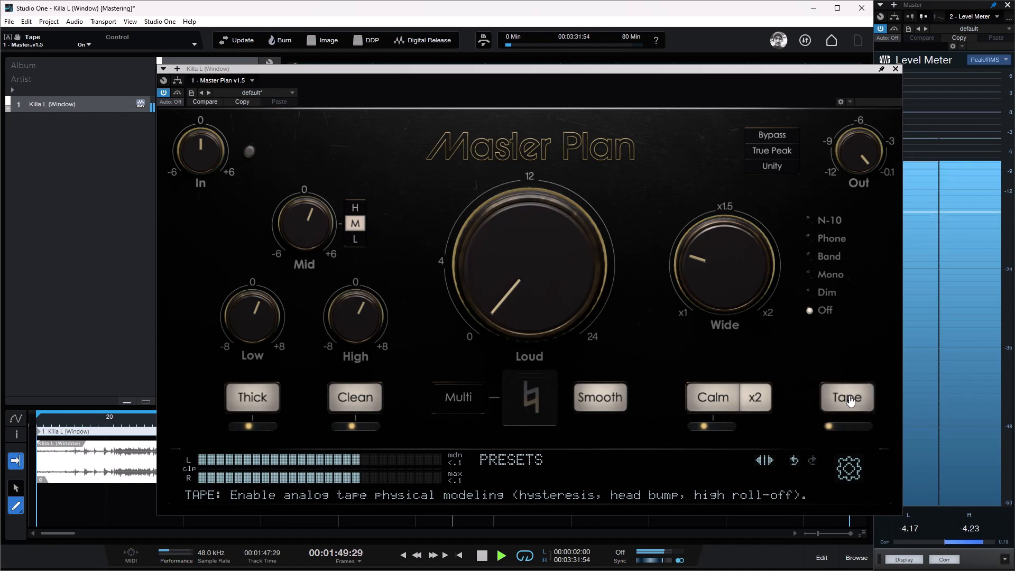
click(841, 418)
click(842, 413)
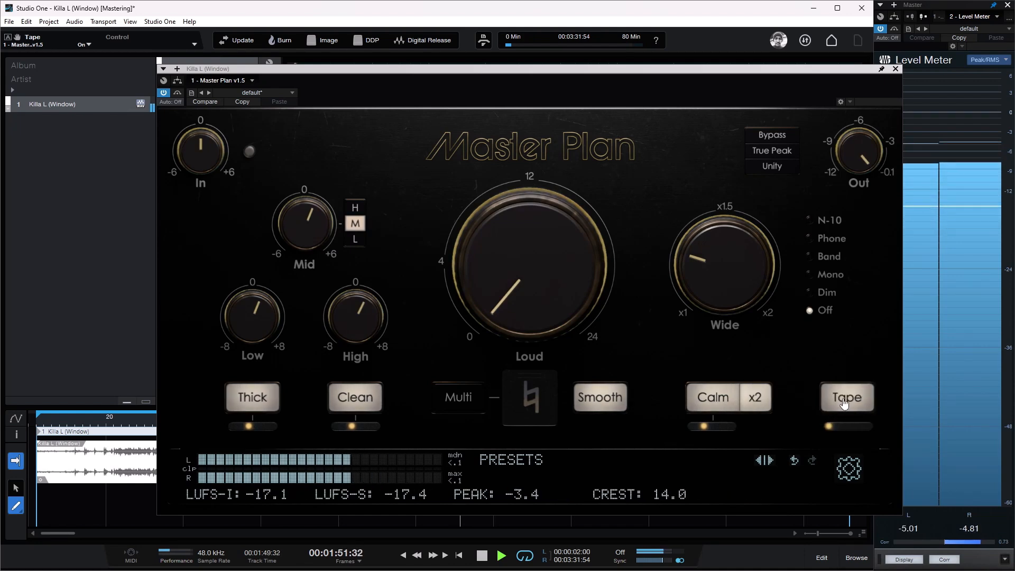
click(843, 407)
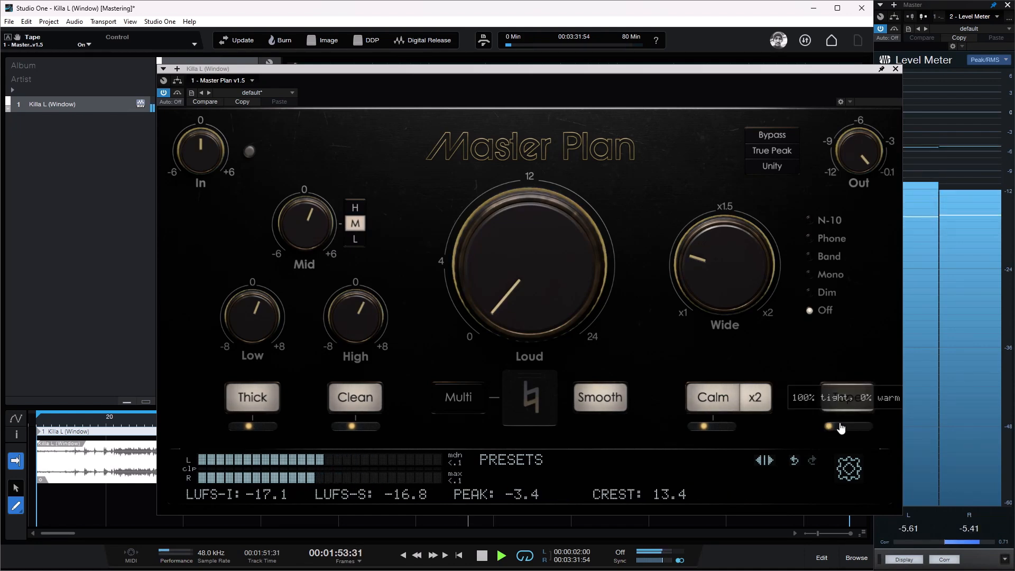
Step: Try the Tape character at 100% warm and at 55% tight with 45% warm
click(861, 413)
drag(864, 417, 853, 405)
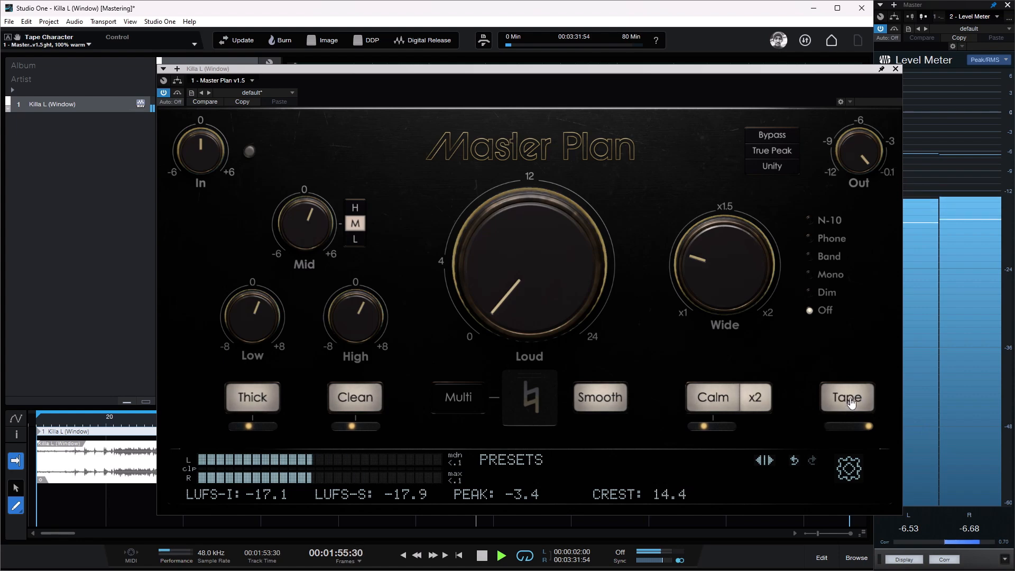
drag(849, 439, 811, 442)
mouse_move(850, 430)
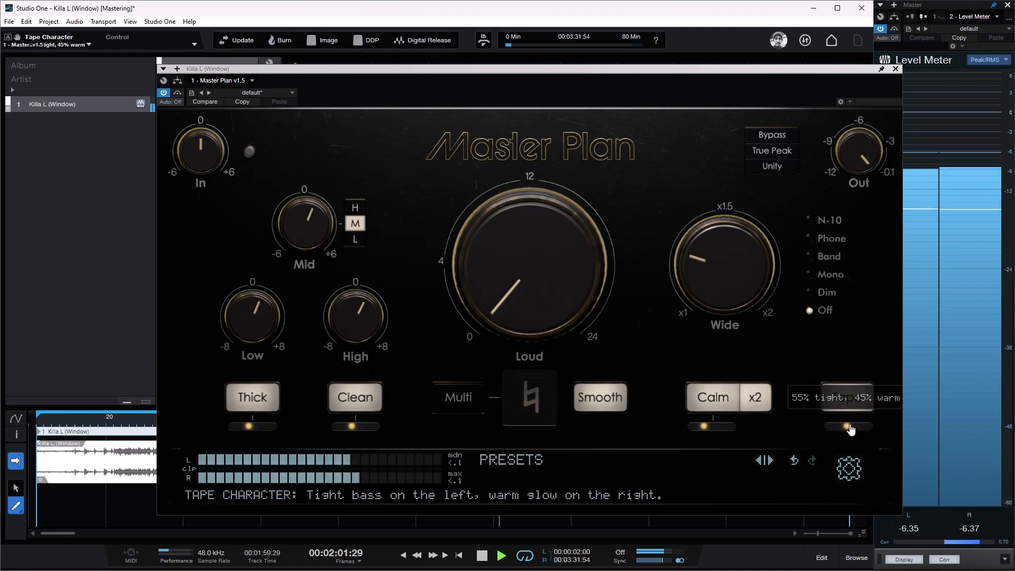
Step: Set the Tape character to 80% tight and 20% warm, compare Tape off and on, and stop playback with it enabled
drag(850, 430, 835, 434)
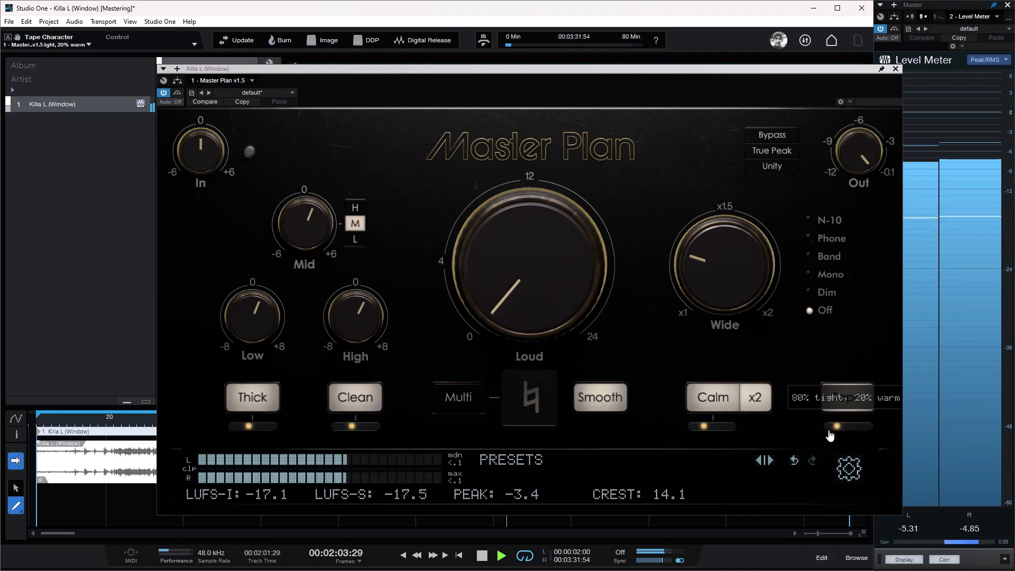
click(846, 406)
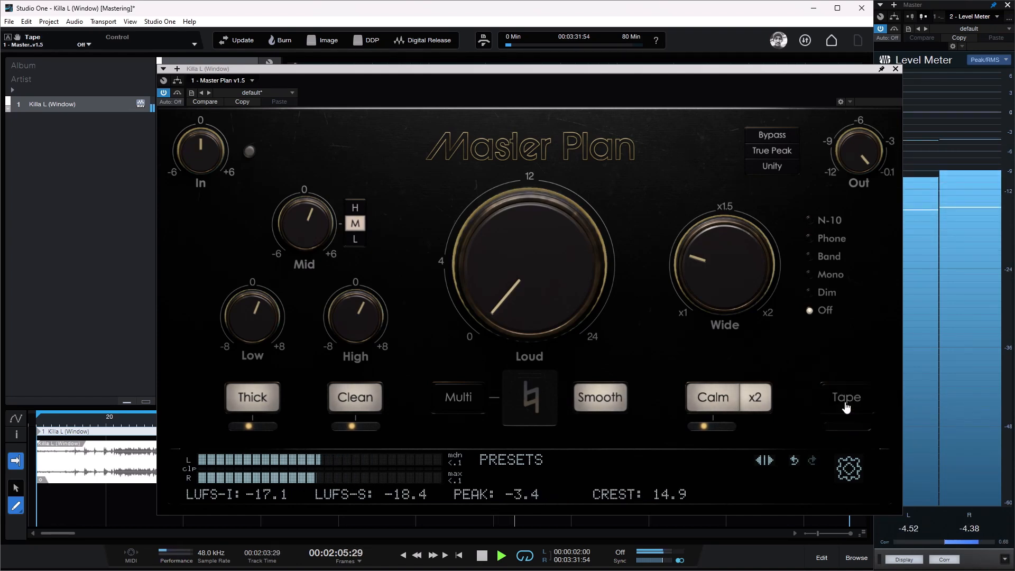
click(846, 406)
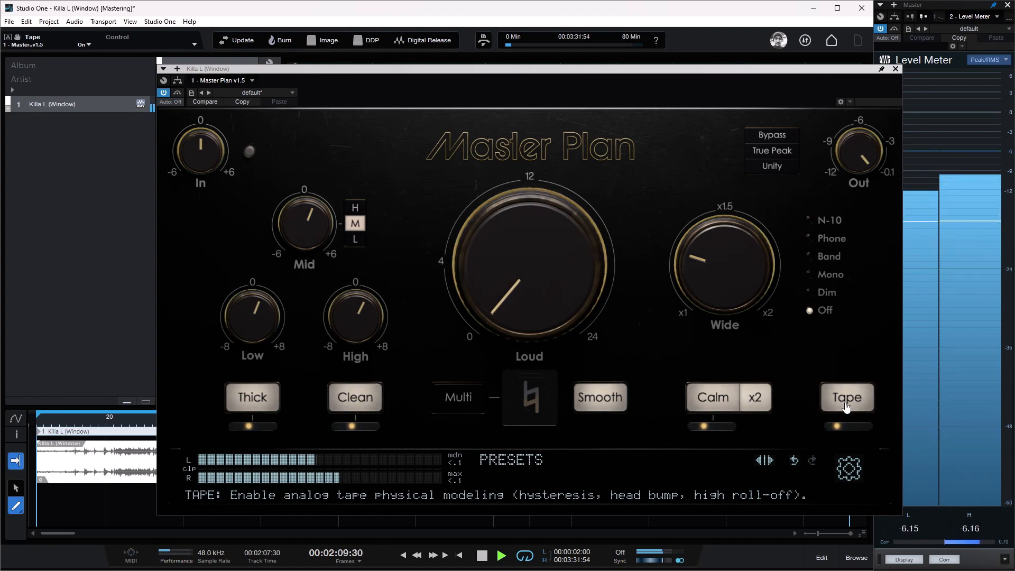
click(846, 406)
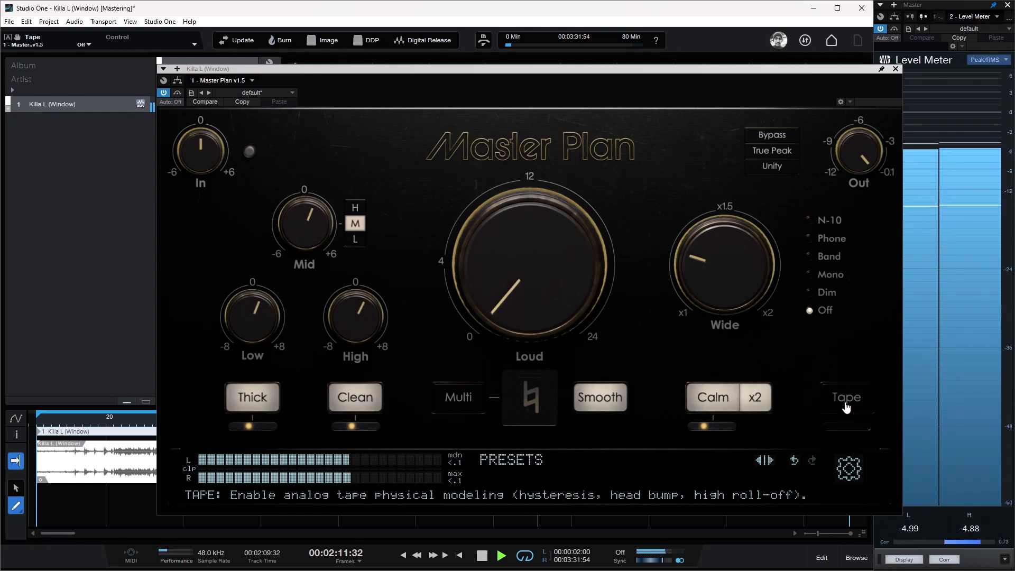
click(847, 406)
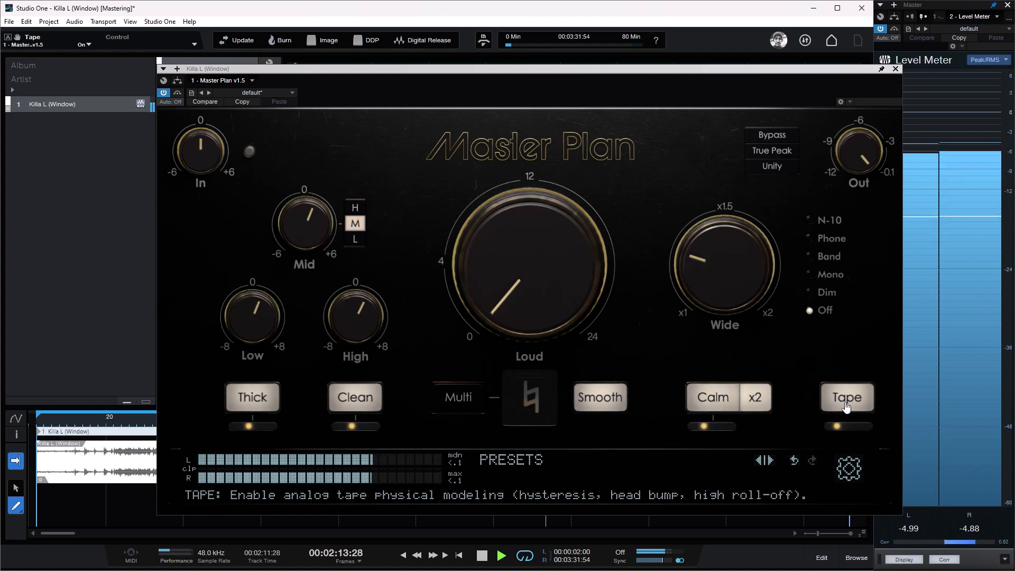
key(space)
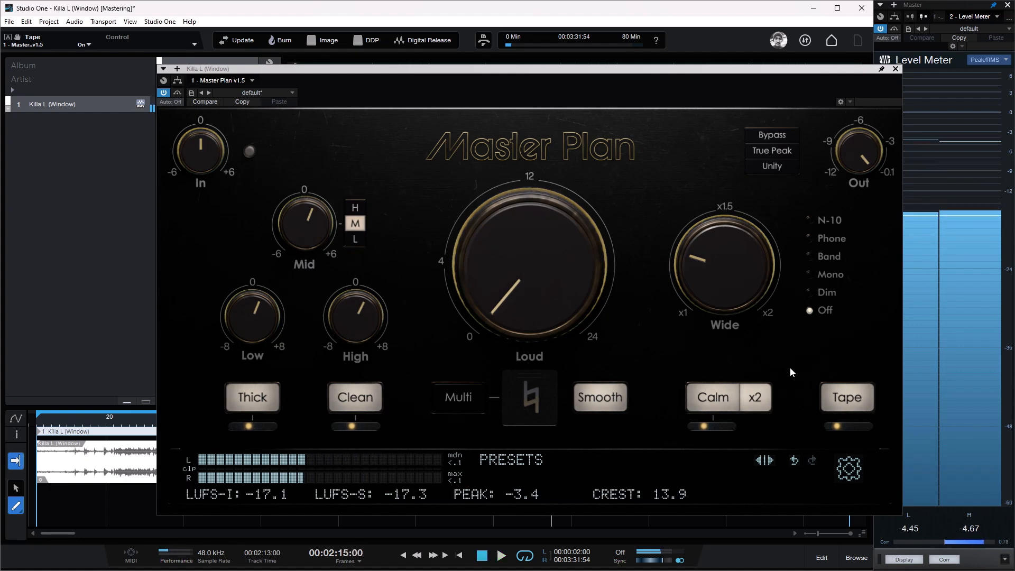
Step: View the Mixtool in the master's post section, then reopen Master Plan on the track and reposition its window
mouse_move(736, 255)
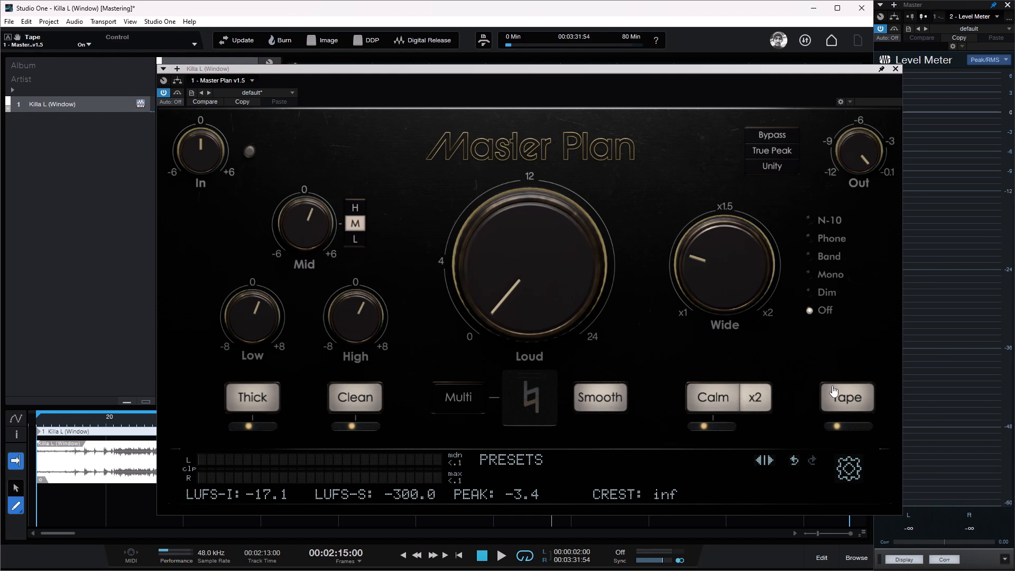
mouse_move(837, 426)
click(896, 69)
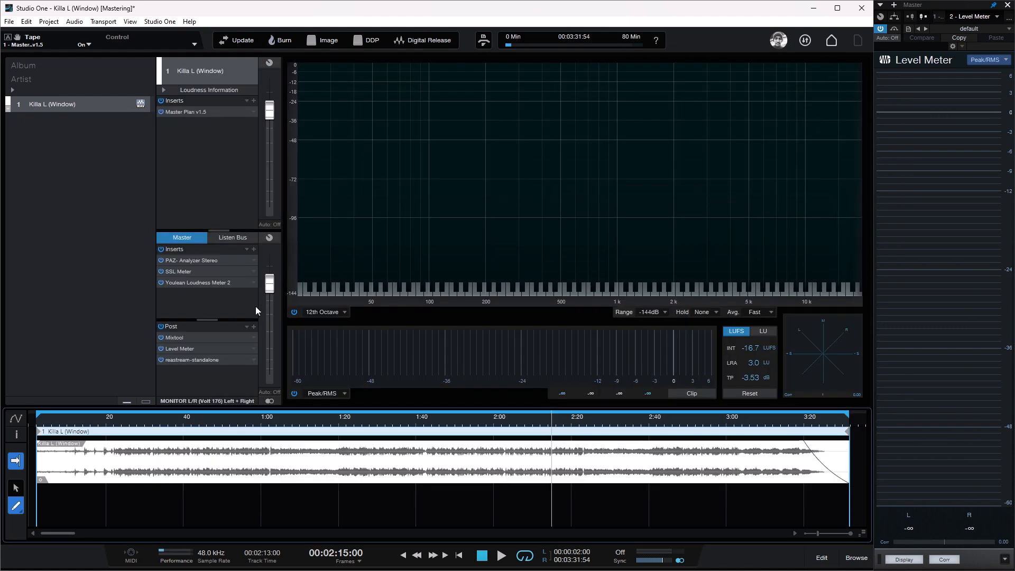
click(186, 337)
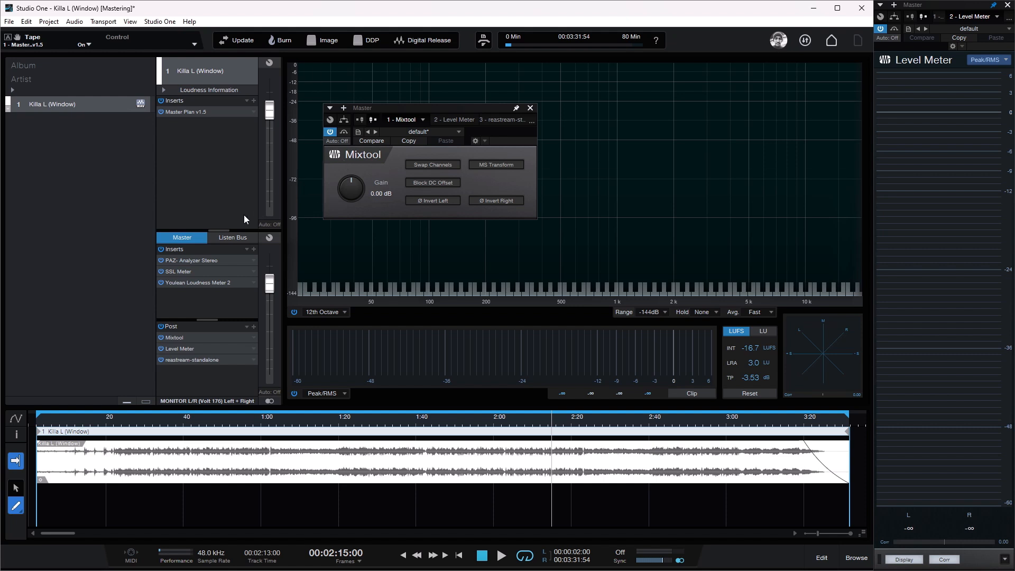
click(210, 112)
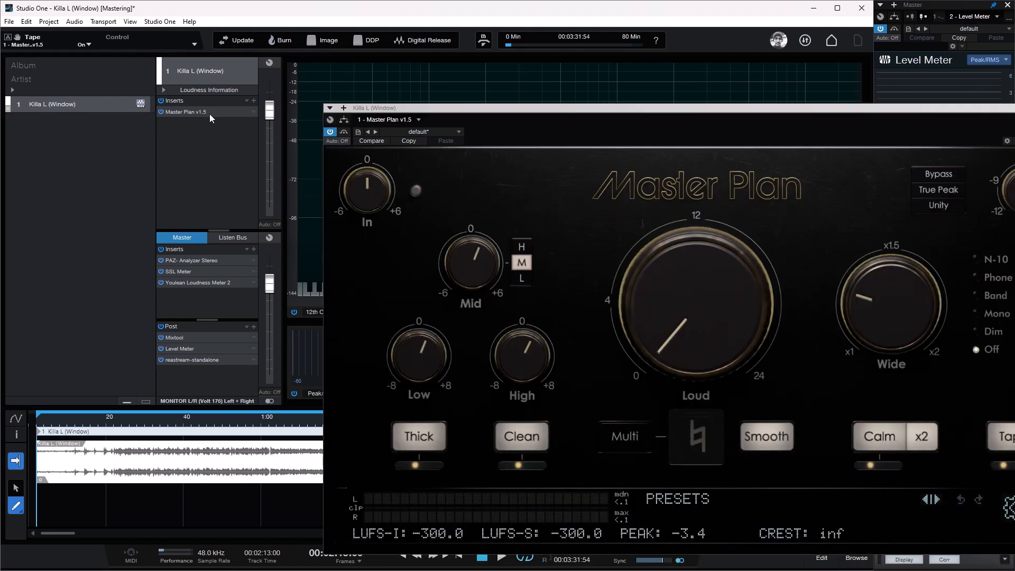
drag(539, 111, 448, 100)
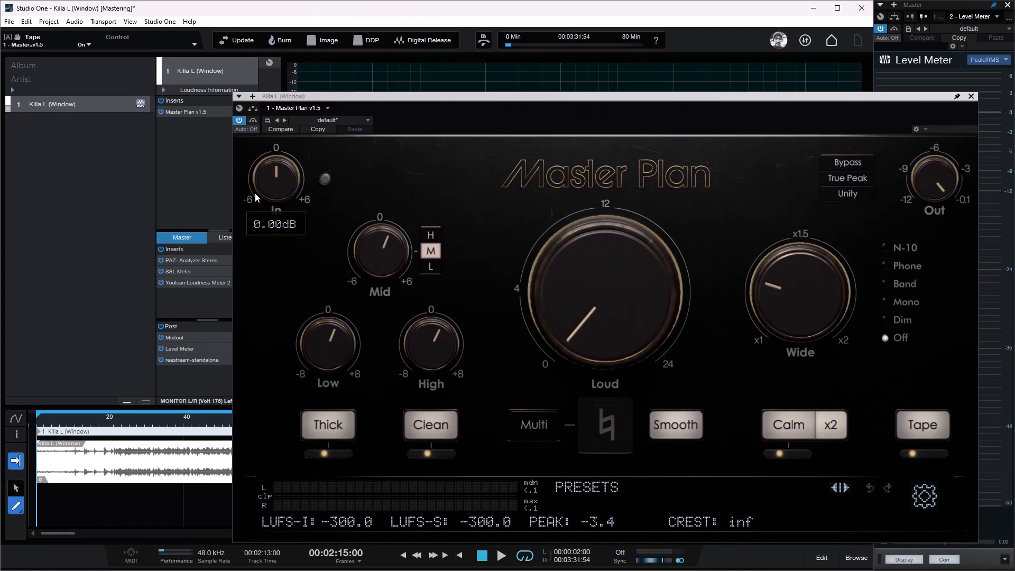
Step: Enable Unity while playing from near the start of the track and gradually raise Loud to 16.02 dB
click(63, 423)
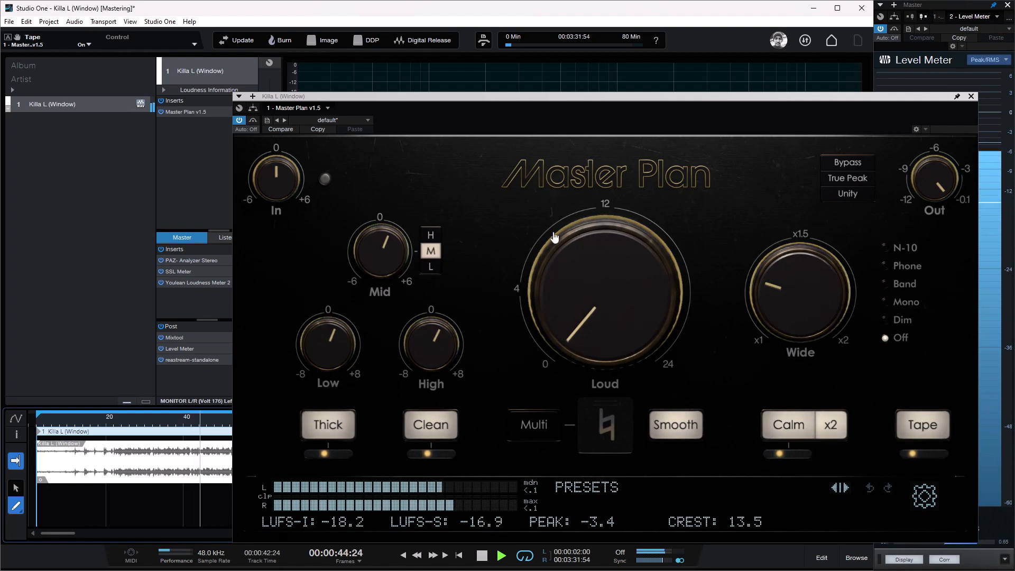
click(848, 194)
drag(621, 340, 644, 300)
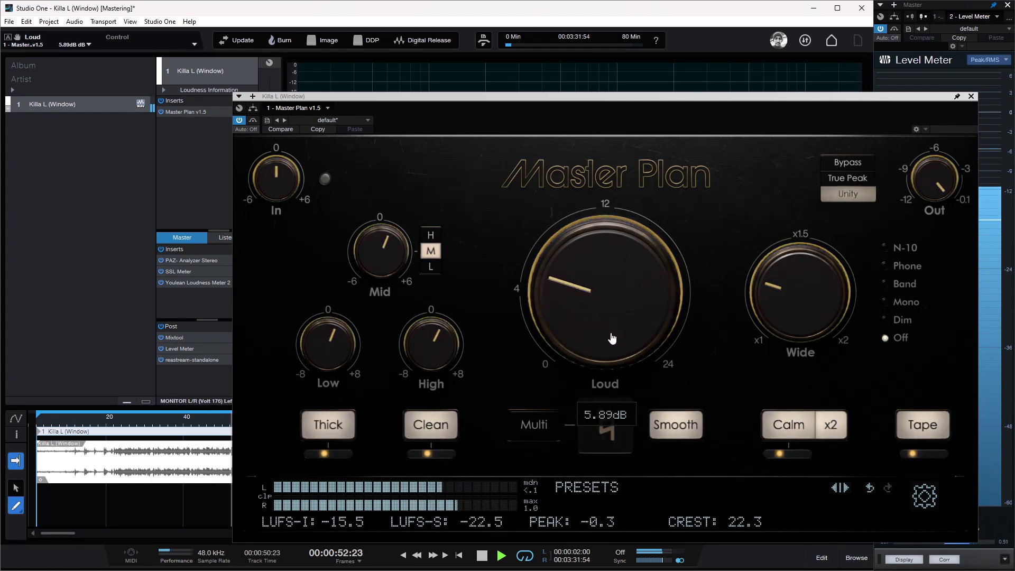
scroll(612, 340, up, 5)
scroll(611, 340, up, 3)
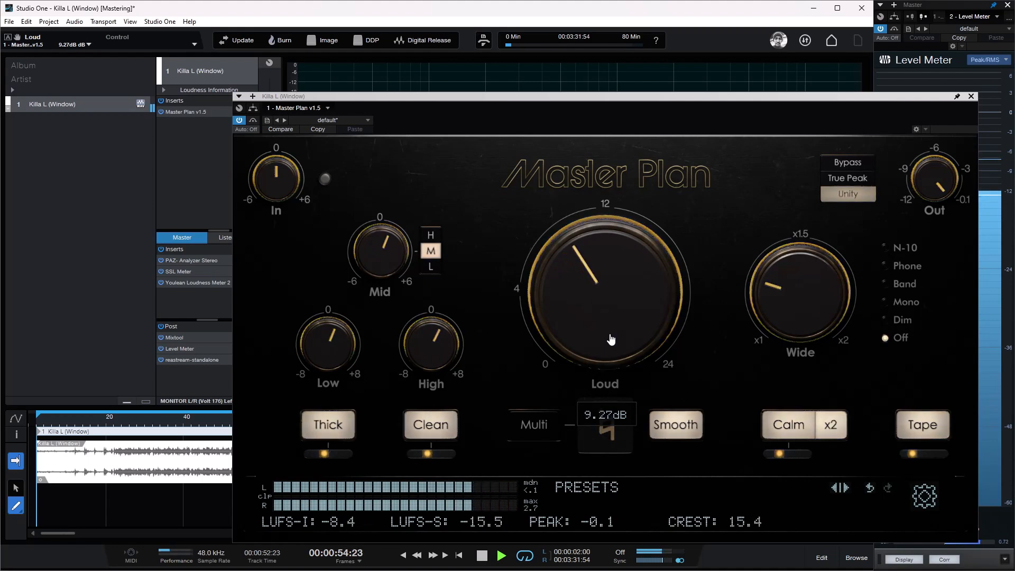
scroll(611, 339, up, 2)
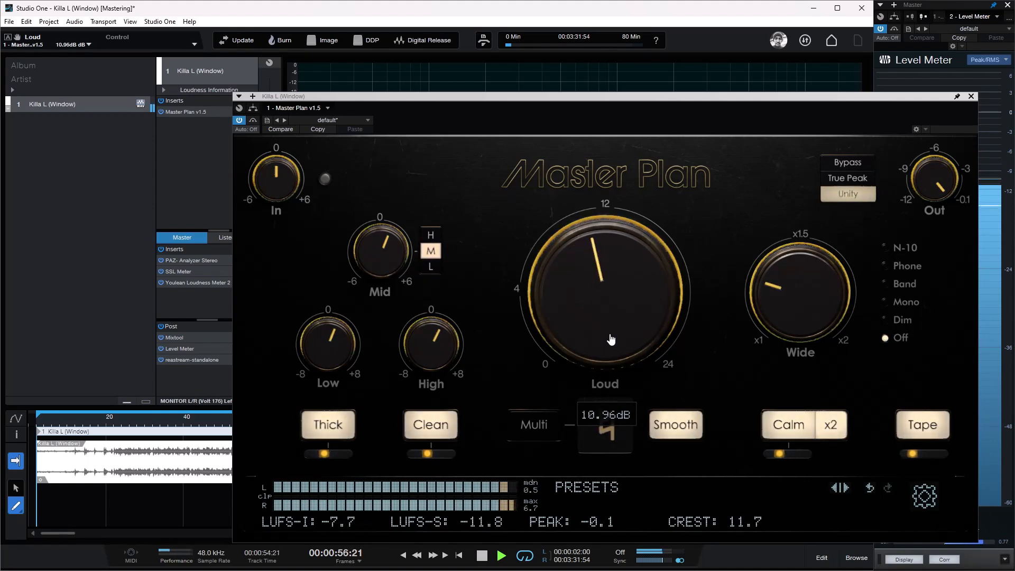
scroll(612, 339, up, 4)
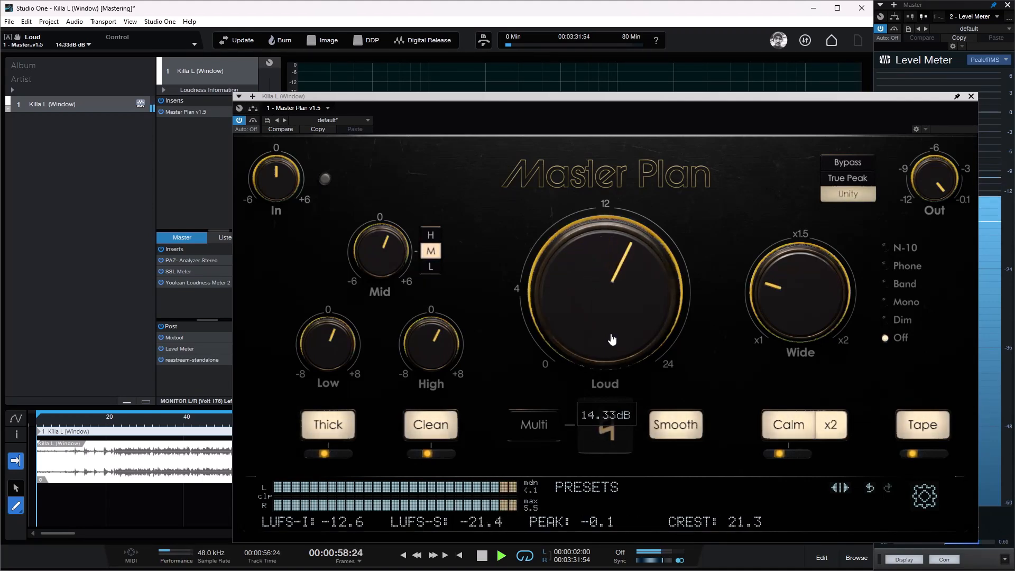
scroll(617, 342, up, 1)
scroll(617, 342, up, 1)
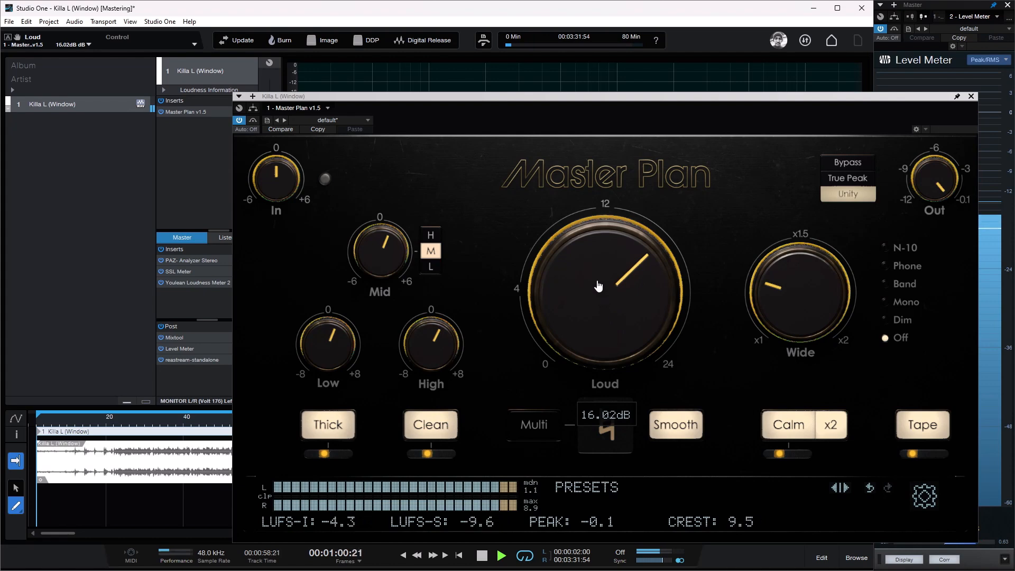
Step: Try Loud at 12.39 dB, at about 12.09 dB and at 14.24 dB while the track plays
drag(595, 264, 594, 313)
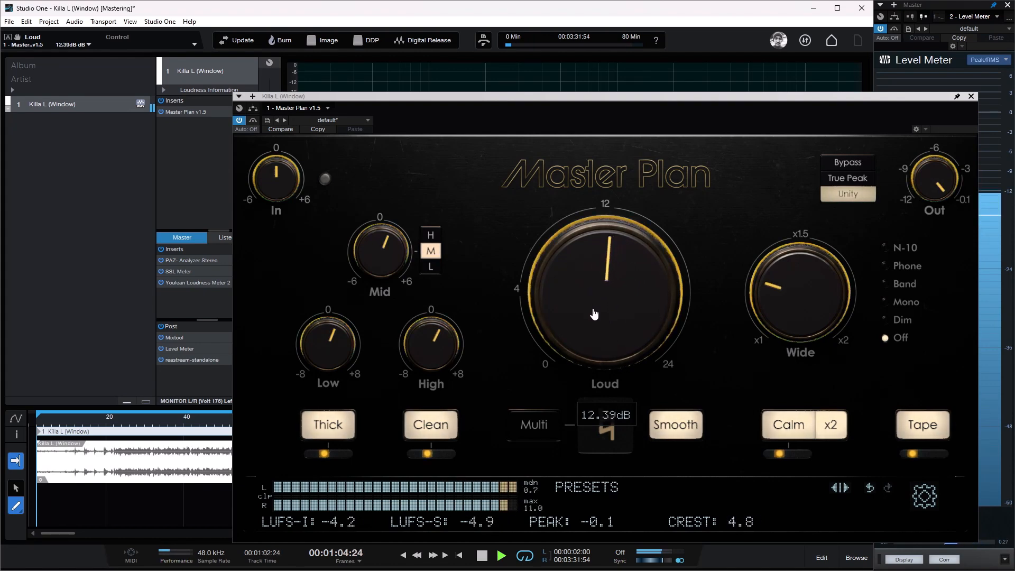
drag(594, 313, 594, 317)
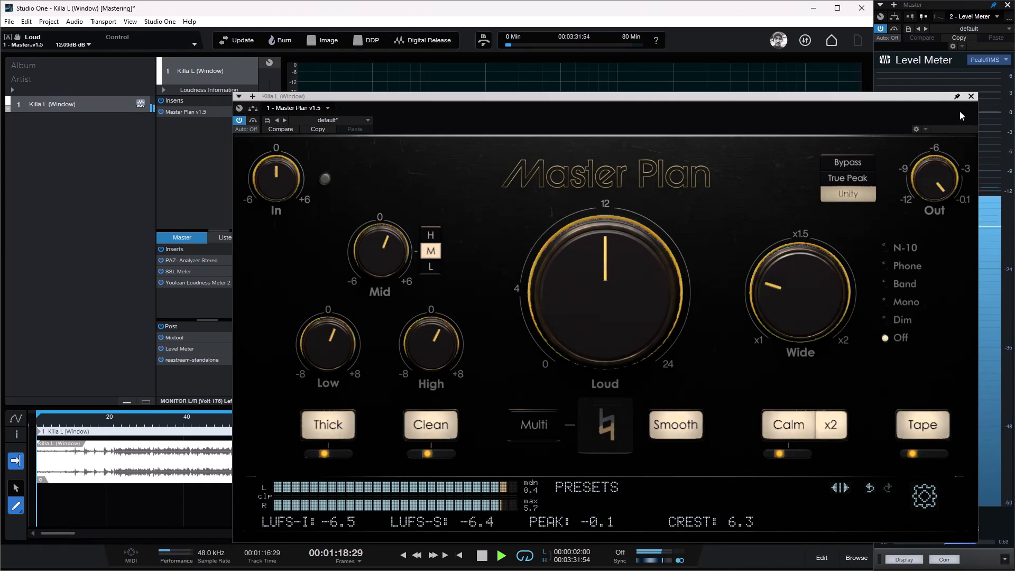
mouse_move(632, 318)
drag(633, 317, 656, 311)
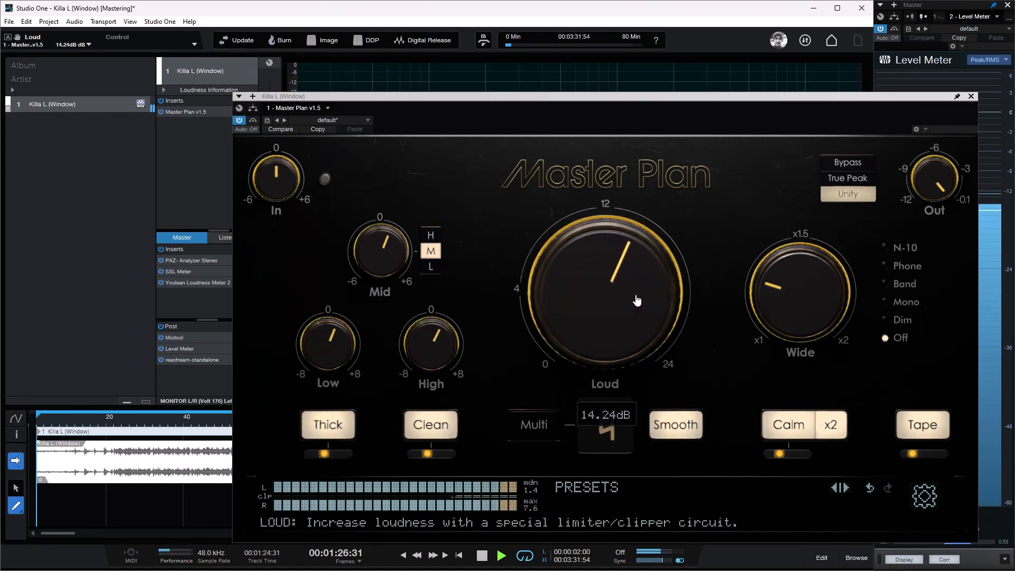
click(479, 497)
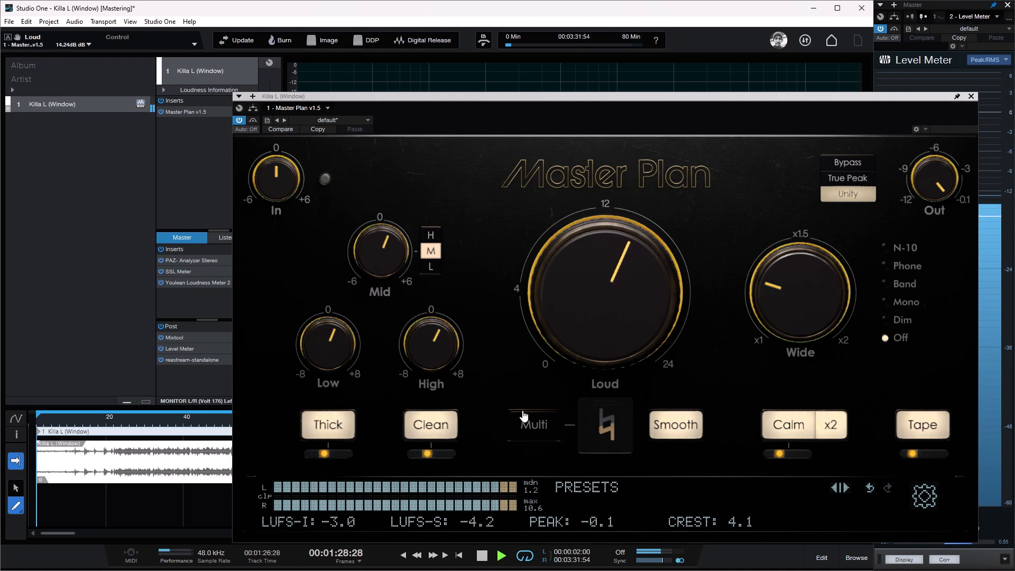
Step: Lower Loud through 11.45 dB and 10.35 dB by ear, and set it to exactly 10 dB
mouse_move(620, 331)
mouse_down()
mouse_move(620, 352)
mouse_move(624, 321)
mouse_up()
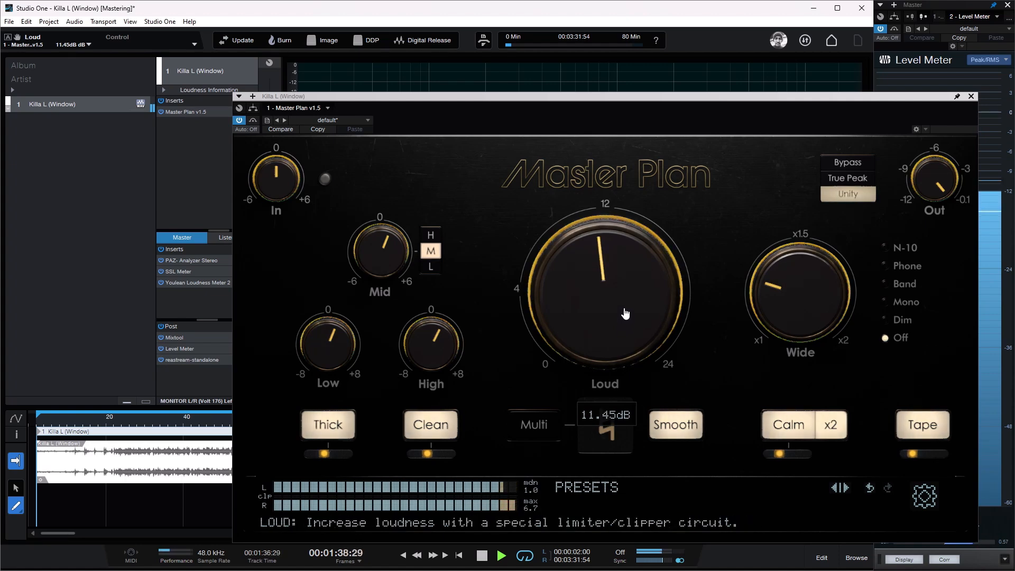
drag(626, 287, 626, 302)
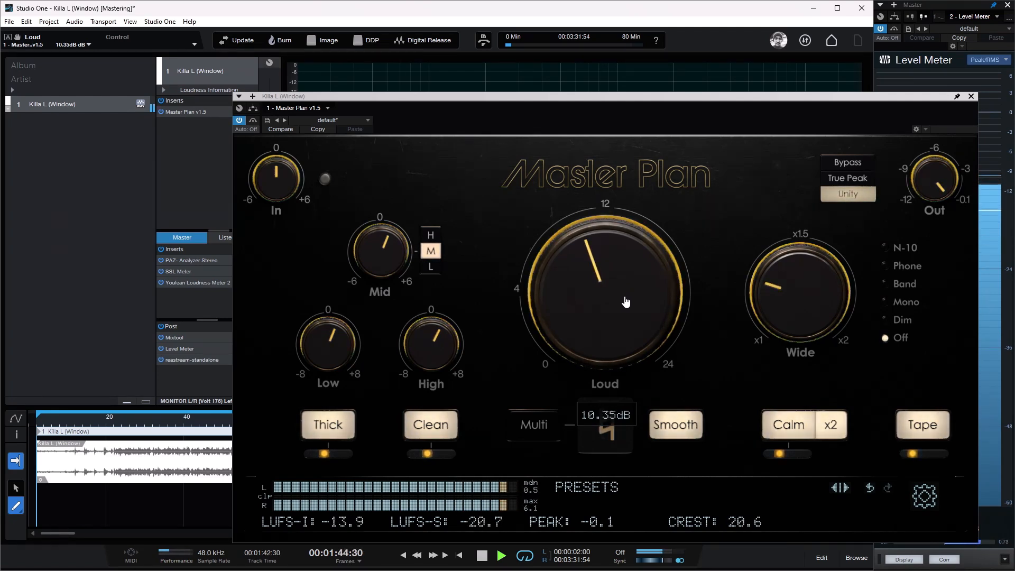
double_click(625, 302)
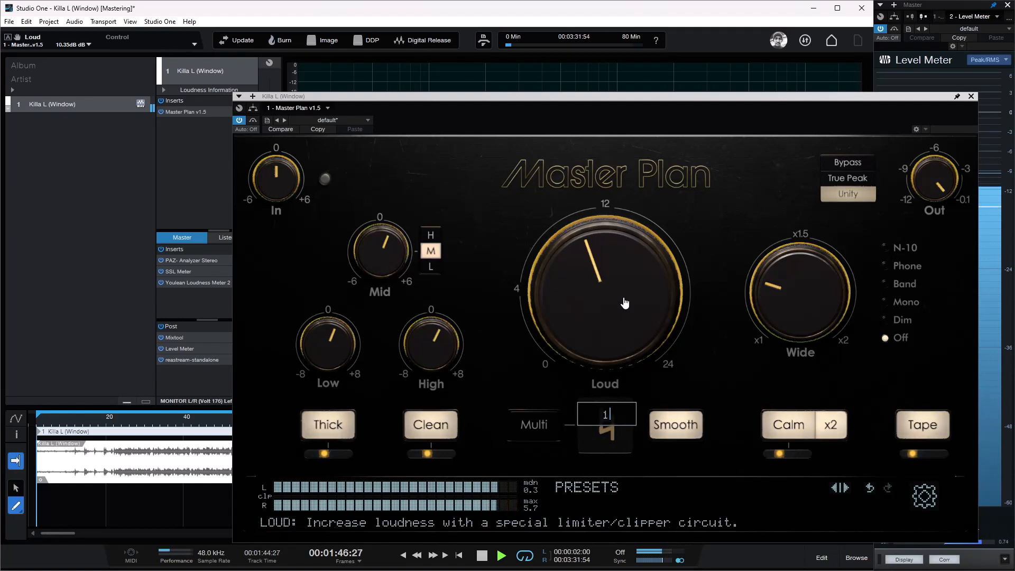
text(10)
key(Return)
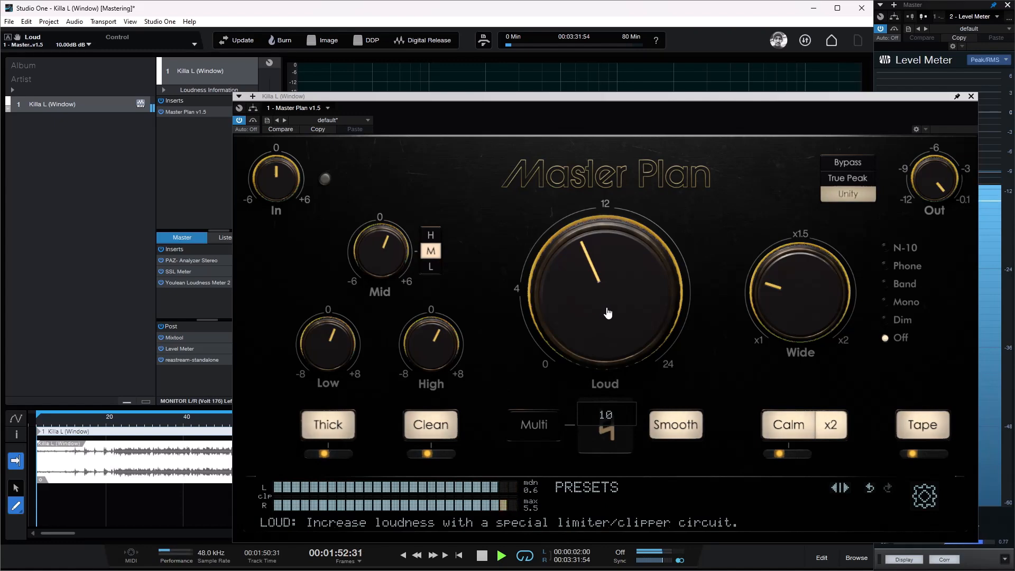
Step: Continue playback from about 2:34 on the timeline and reopen Master Plan on the track
click(971, 96)
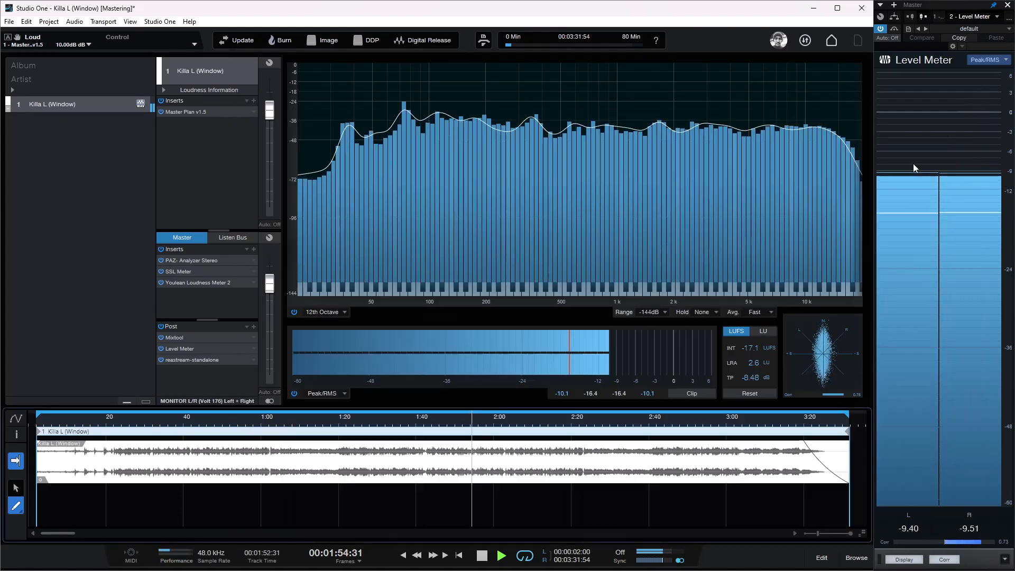
click(633, 417)
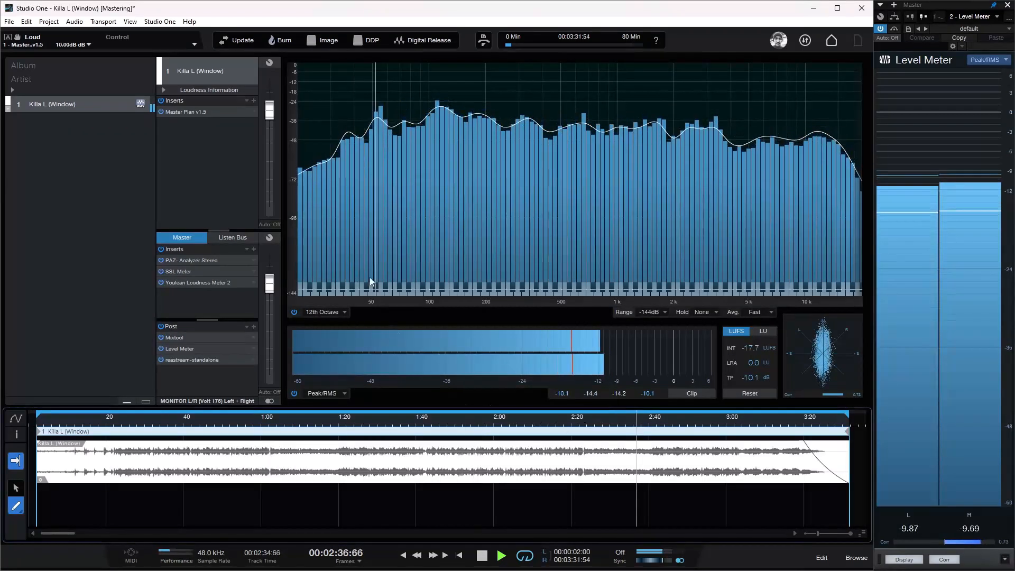
click(212, 112)
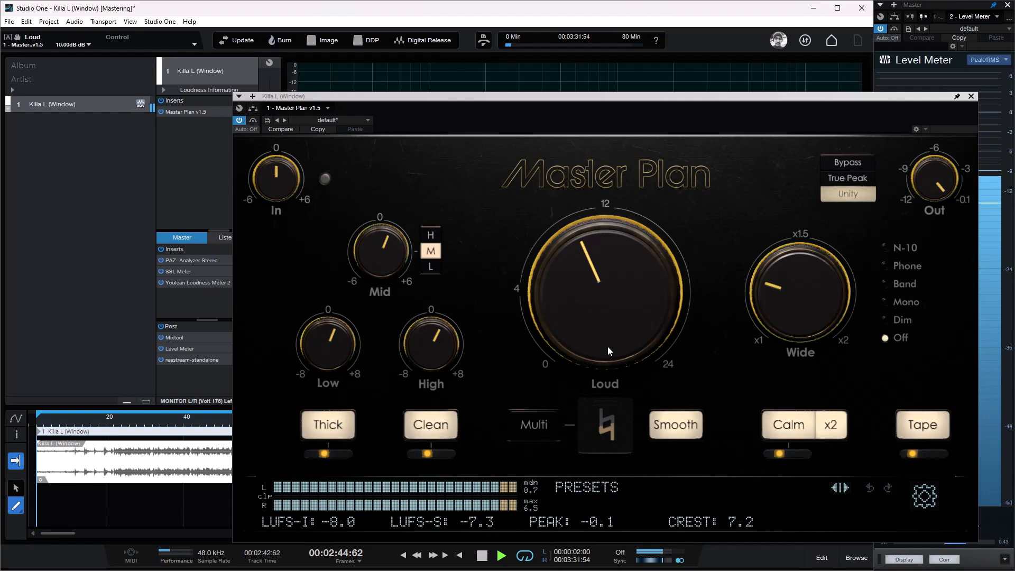
Step: Try Loud at 12.38 dB and 11.40 dB, restore it to 10 dB and stop playback
mouse_move(624, 313)
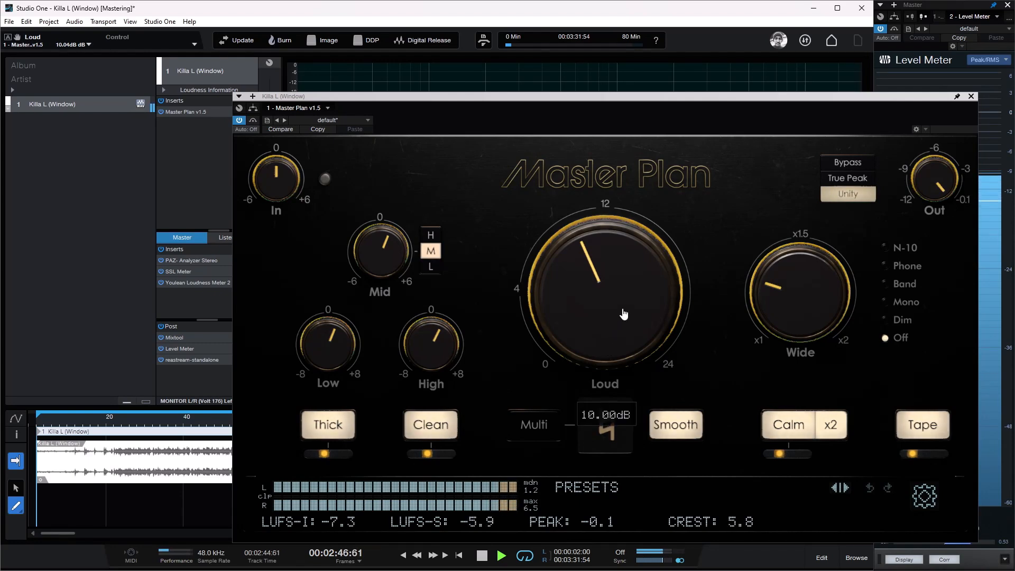
drag(624, 314, 631, 292)
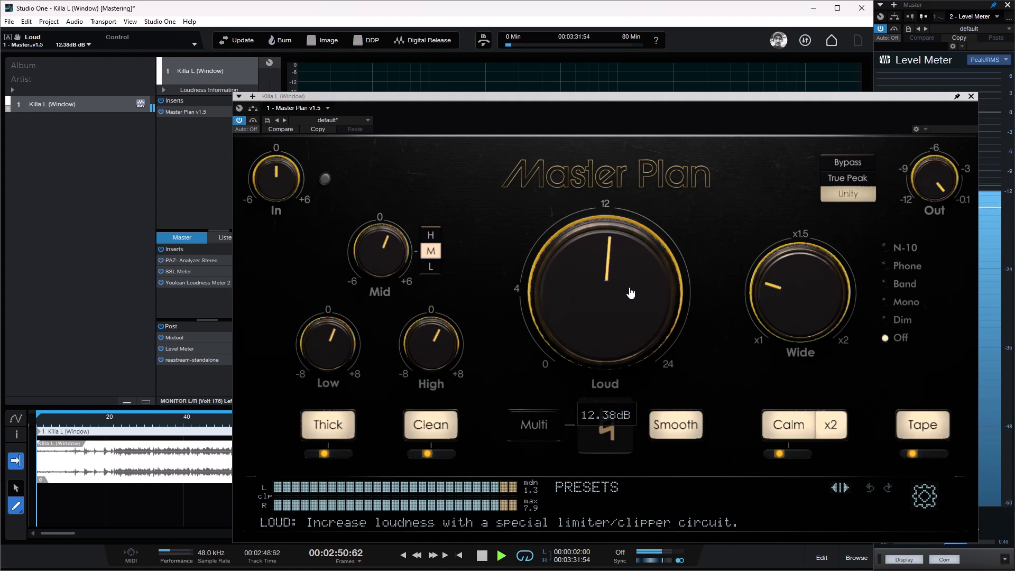
drag(629, 280, 629, 295)
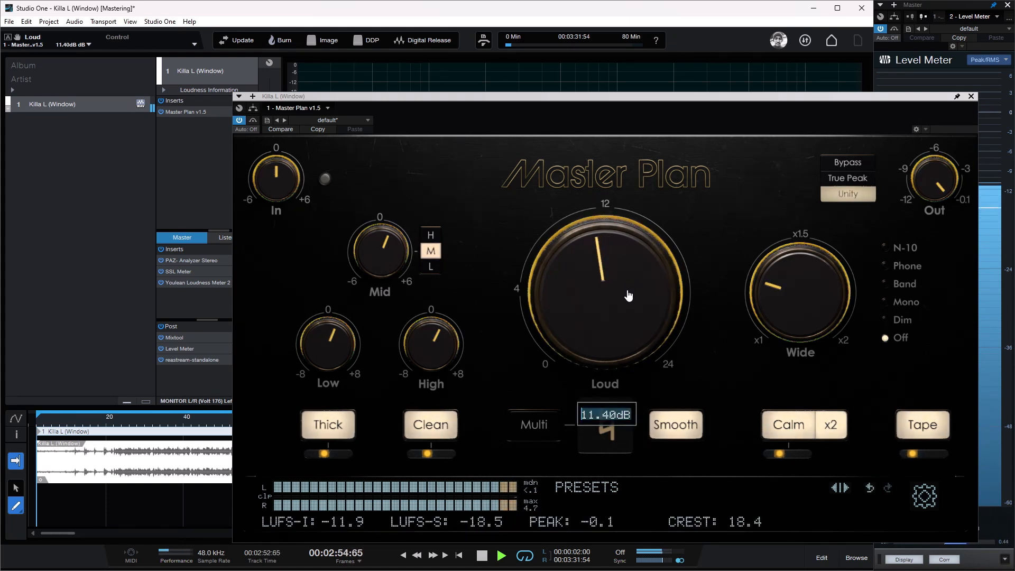
text(10)
key(Return)
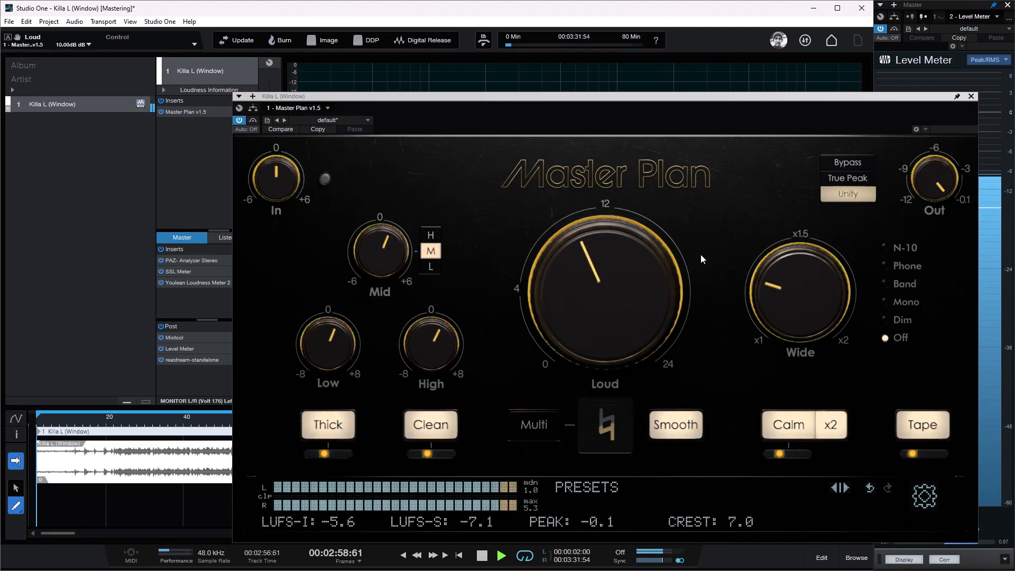
key(space)
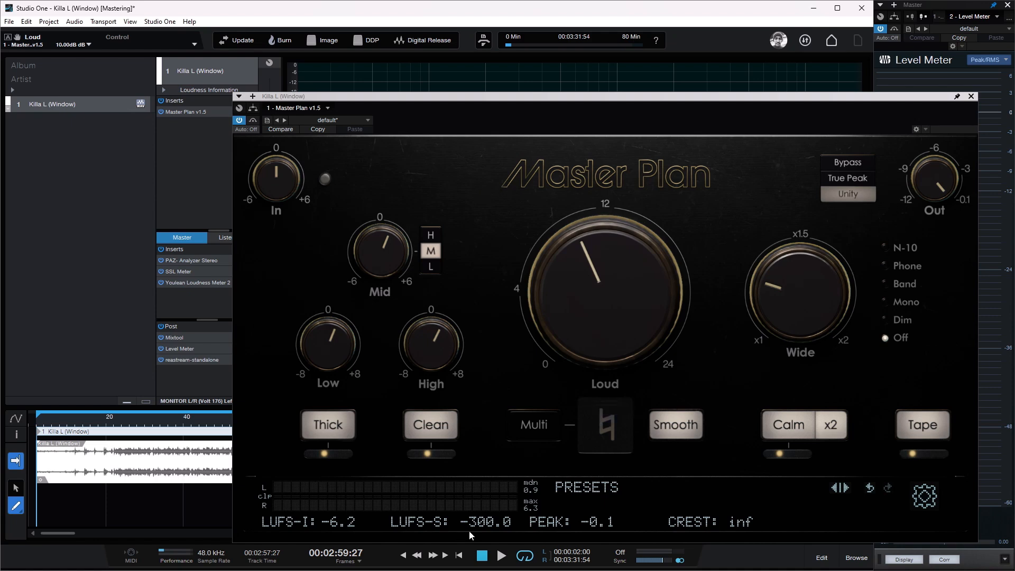
Step: View Youlean Loudness Meter 2 on the master, then turn off Unity in the track's Master Plan and close the plugin window
click(192, 282)
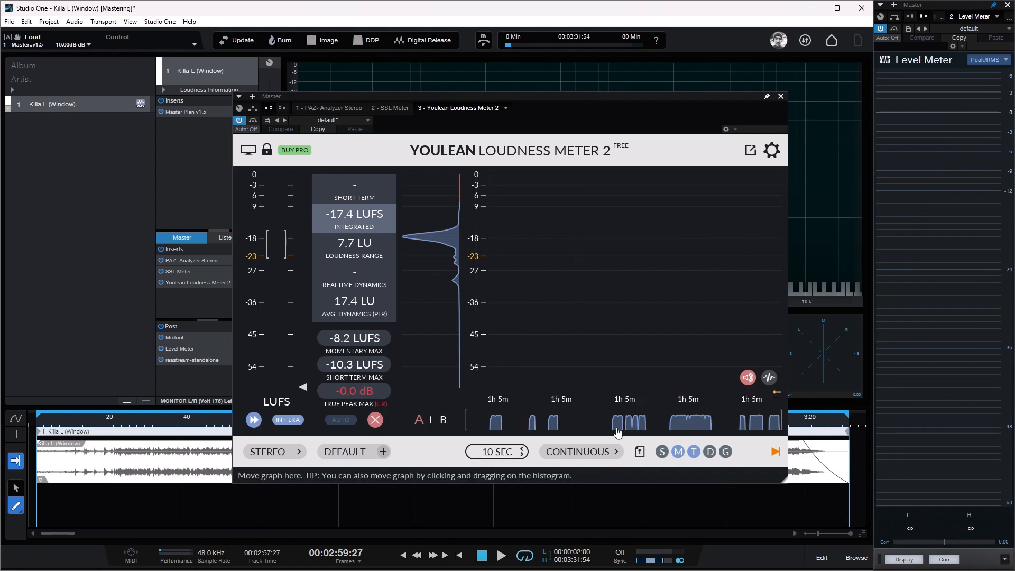
click(780, 96)
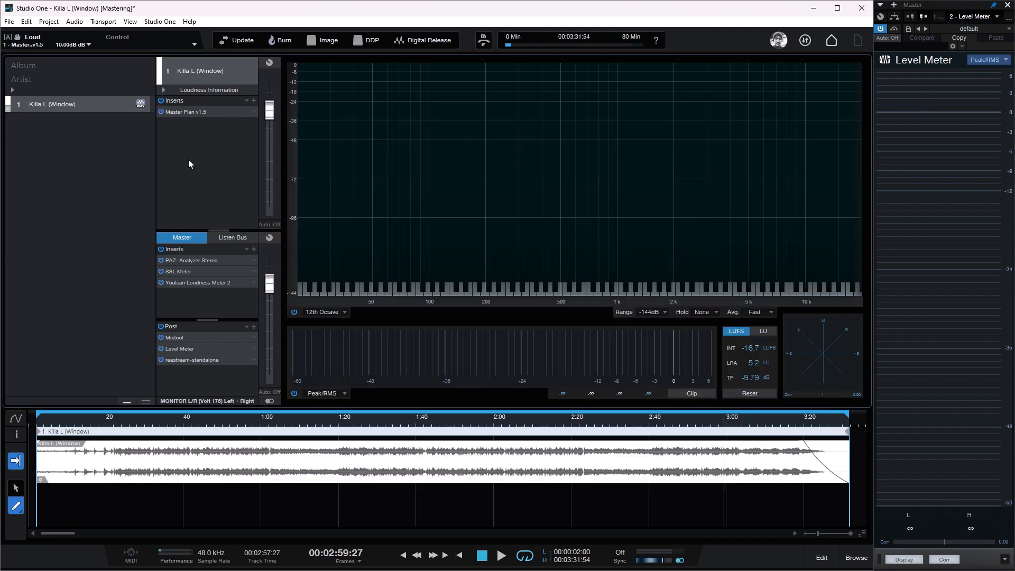
double_click(205, 111)
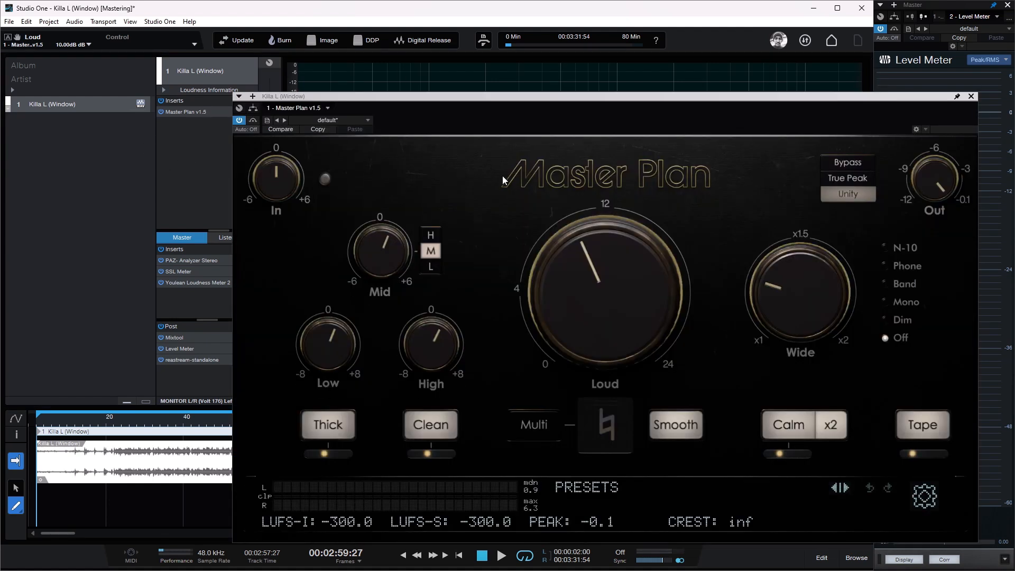
drag(668, 99, 618, 75)
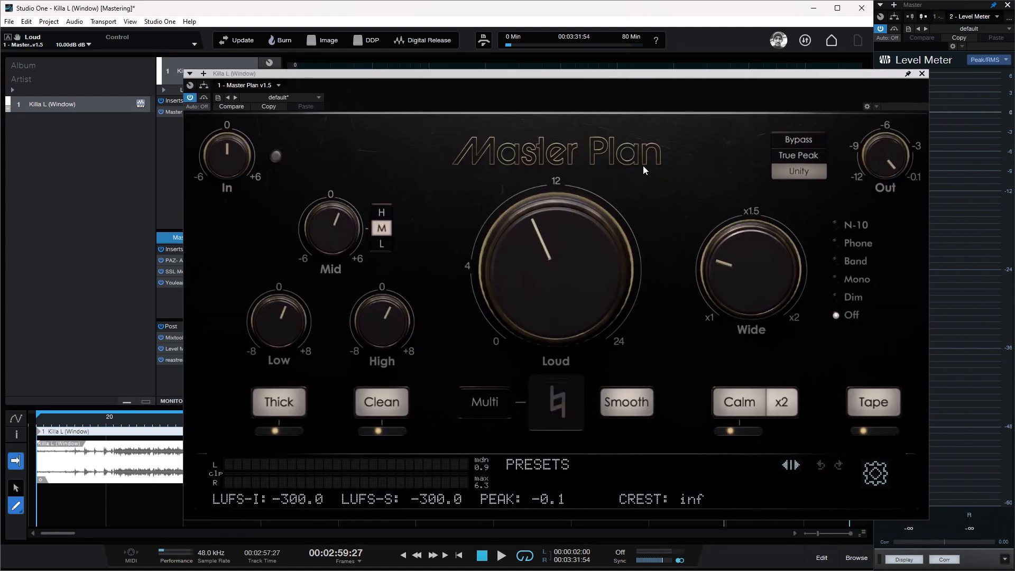
click(794, 172)
mouse_move(533, 304)
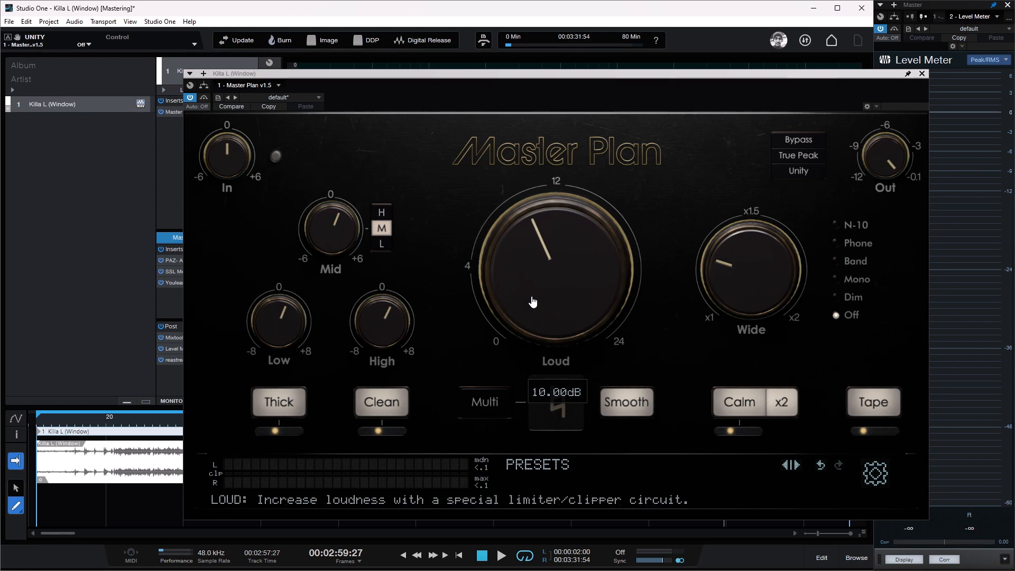
click(922, 75)
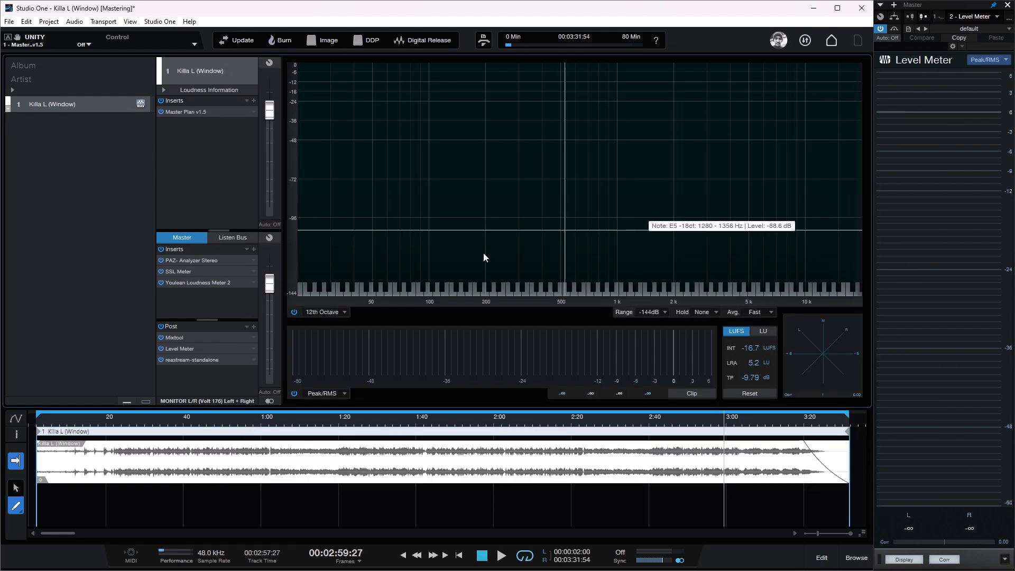
Step: Set the gain of the Mixtool in the master's post section to -10 dB
click(183, 337)
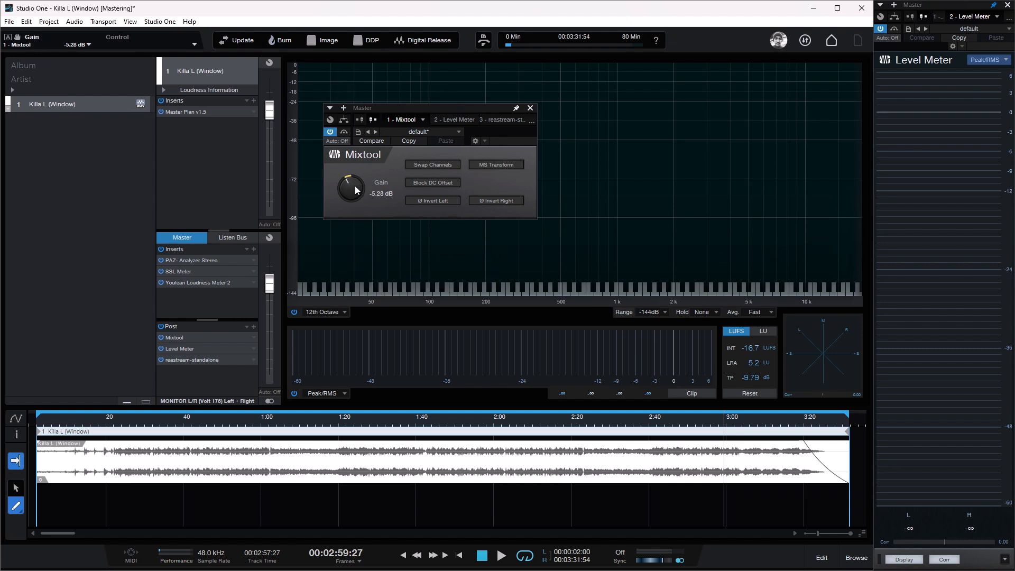
drag(354, 186, 369, 191)
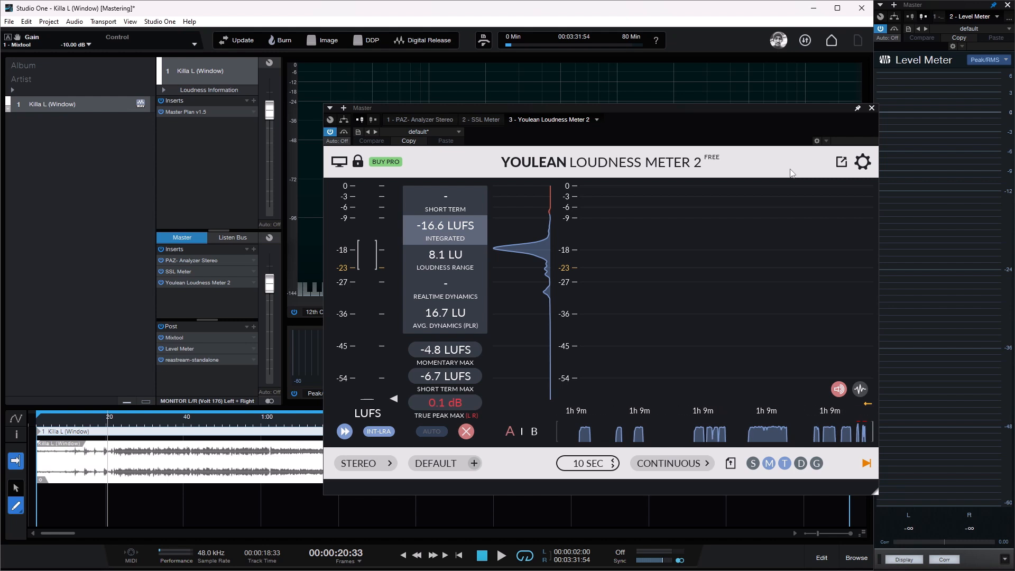
click(189, 337)
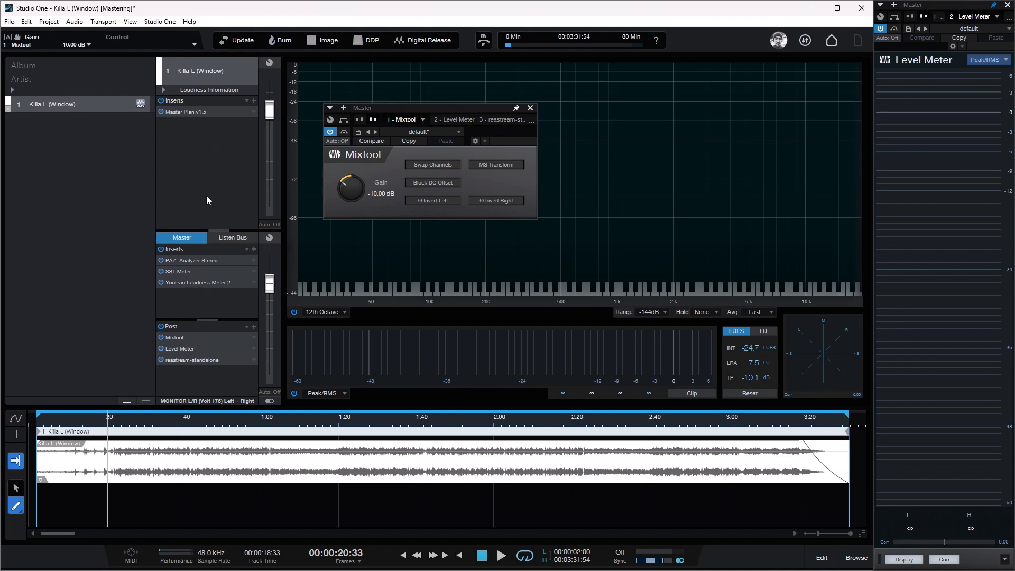
Step: Examine the track's loudness in Youlean Loudness Meter 2 during playback, then stop playback
double_click(187, 283)
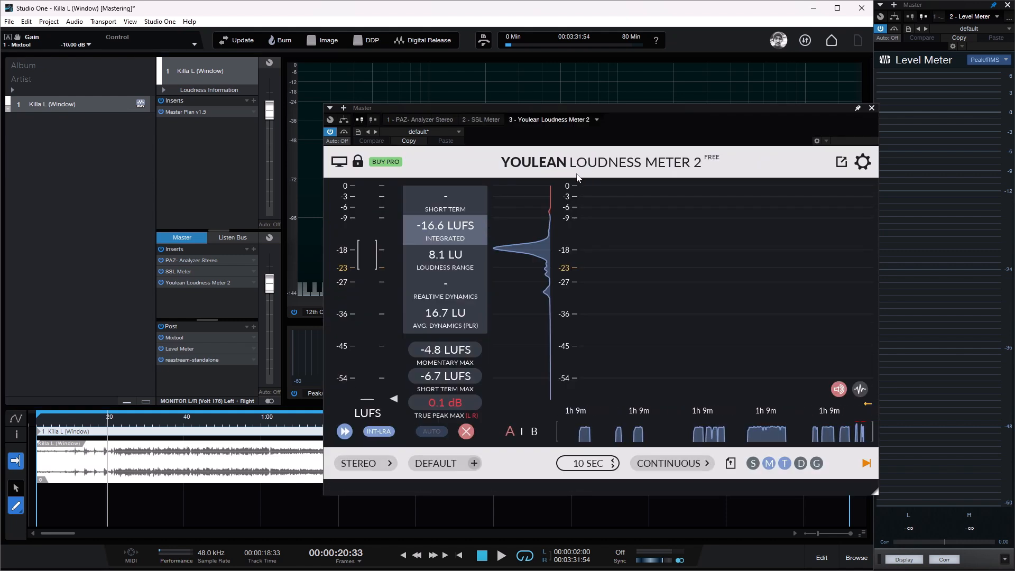
click(872, 108)
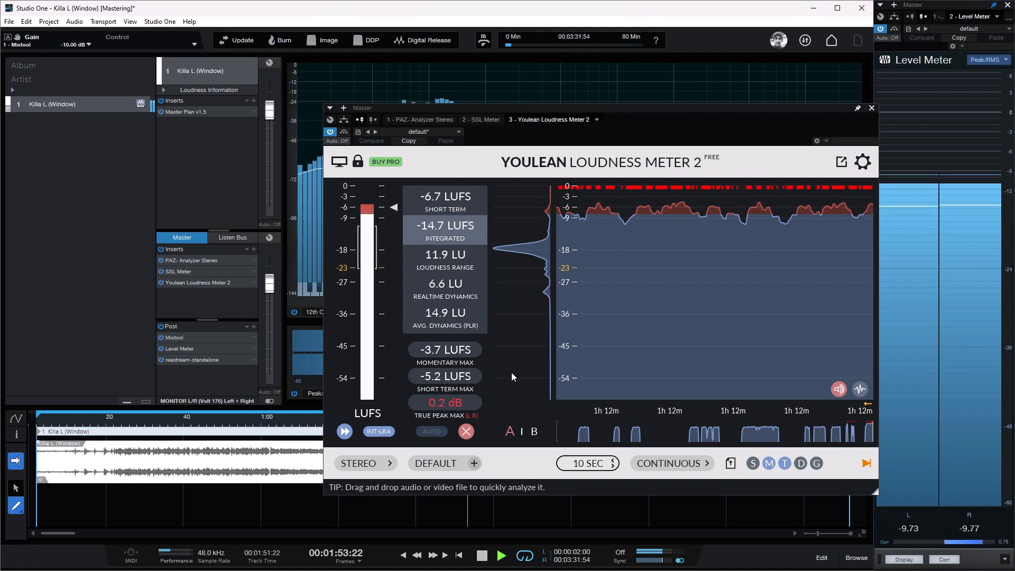
key(space)
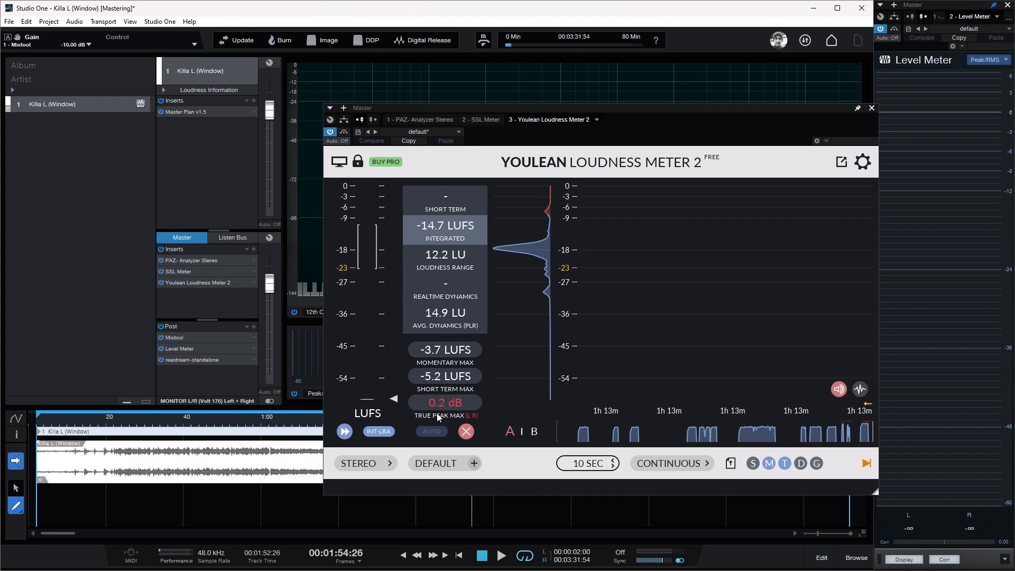
Step: Examine the Out and True Peak settings in the track's Master Plan, then close its window
click(195, 111)
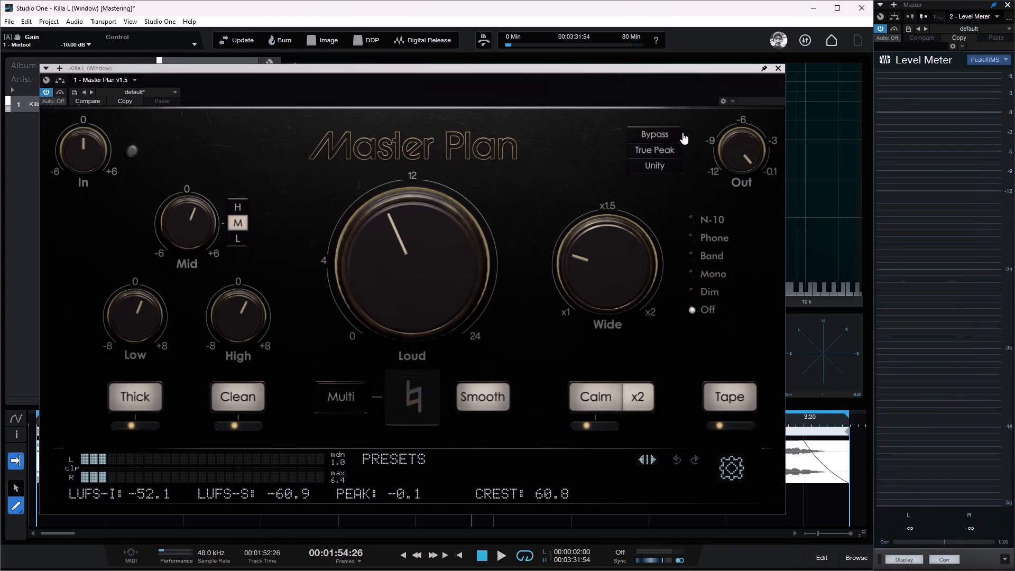
mouse_move(744, 153)
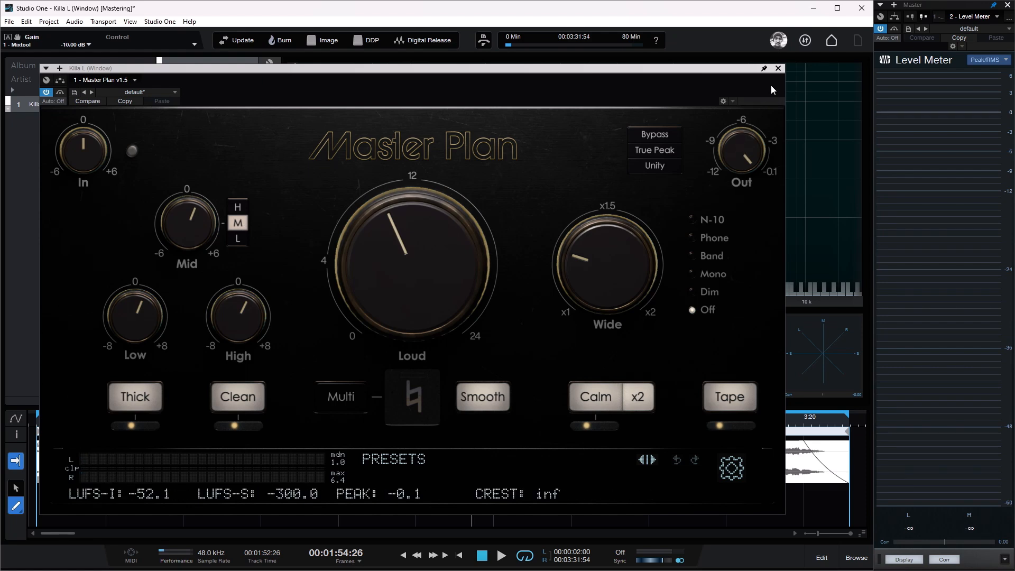
drag(730, 69, 751, 71)
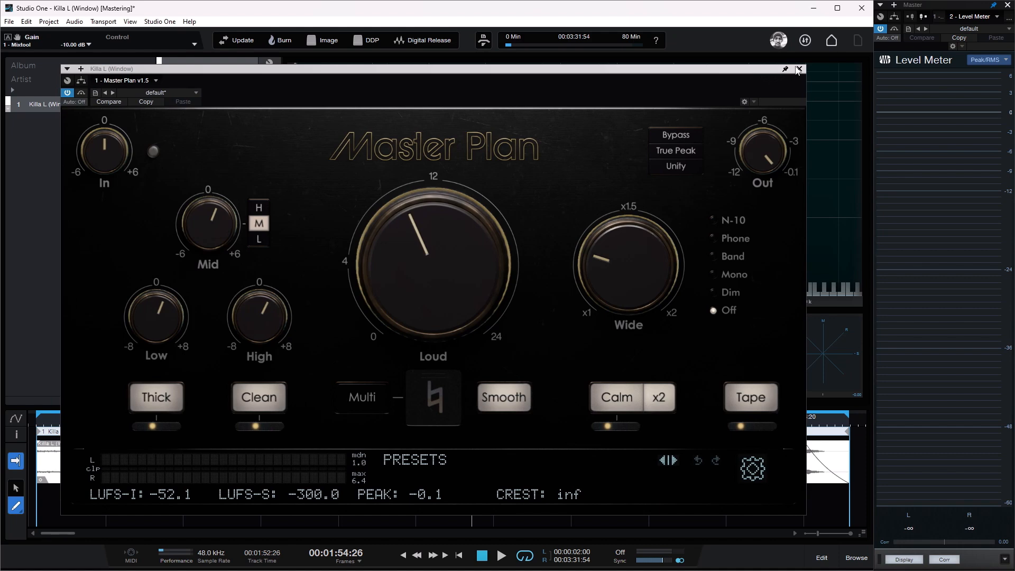
click(800, 70)
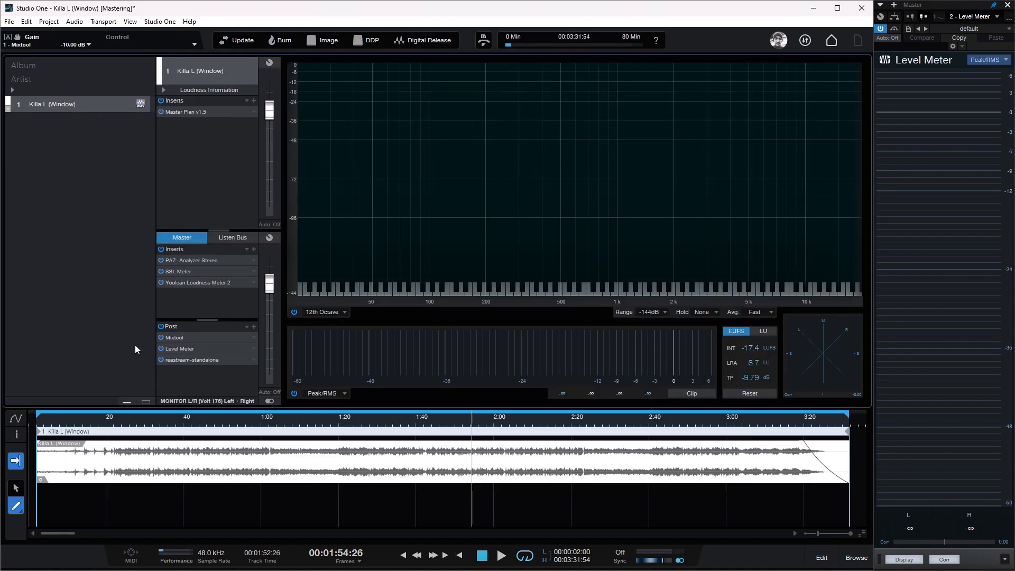
Step: Review the integrated loudness in Youlean Loudness Meter 2, close it, and switch off the Mixtool in the master's post section
click(195, 281)
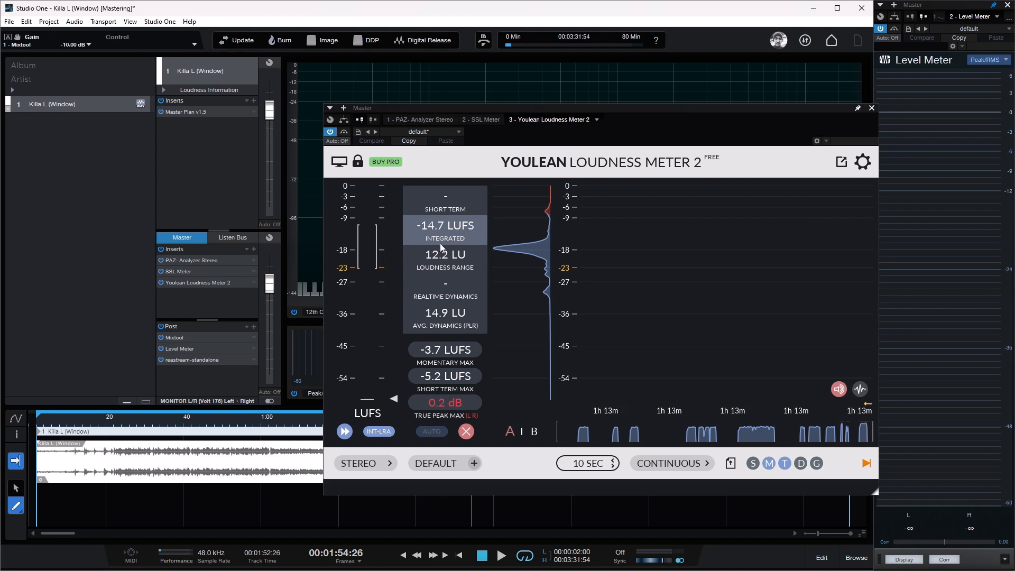
mouse_move(456, 232)
click(871, 108)
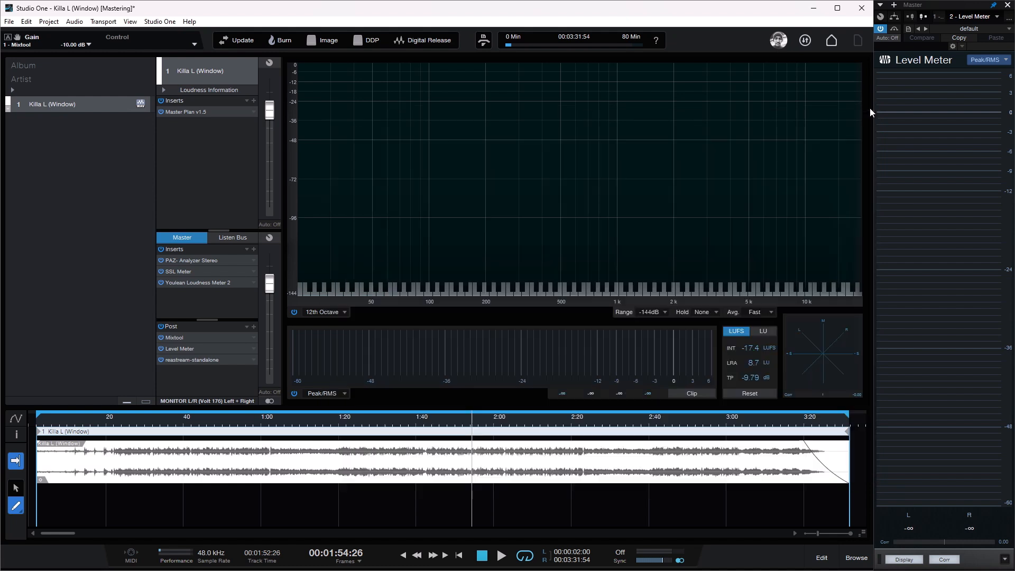
click(161, 337)
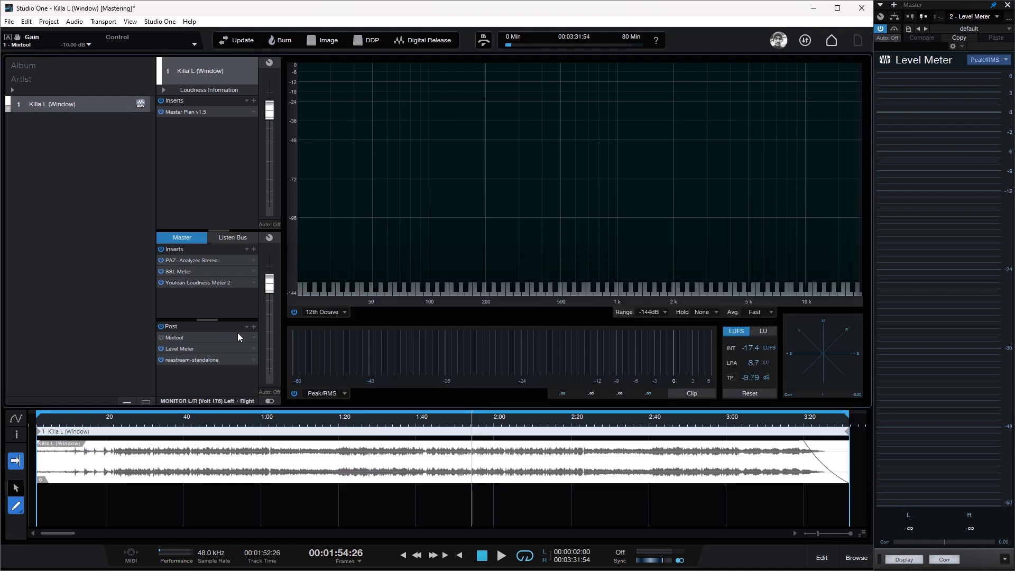
Step: Turn on Unity in the track's Master Plan, listen to the track at matched loudness, then stop playback and close the plug-in
click(200, 111)
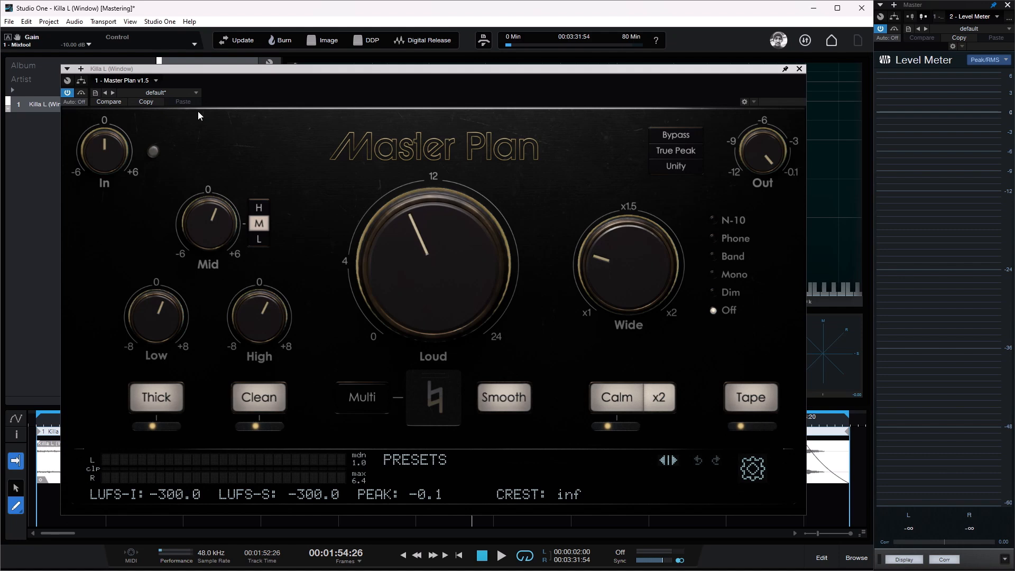
click(679, 167)
mouse_move(398, 227)
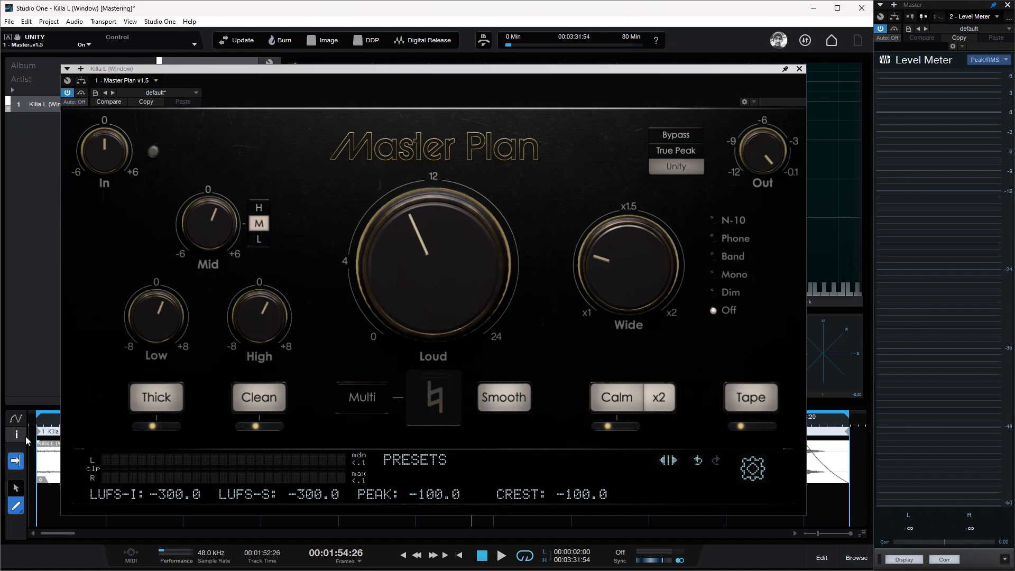
double_click(54, 417)
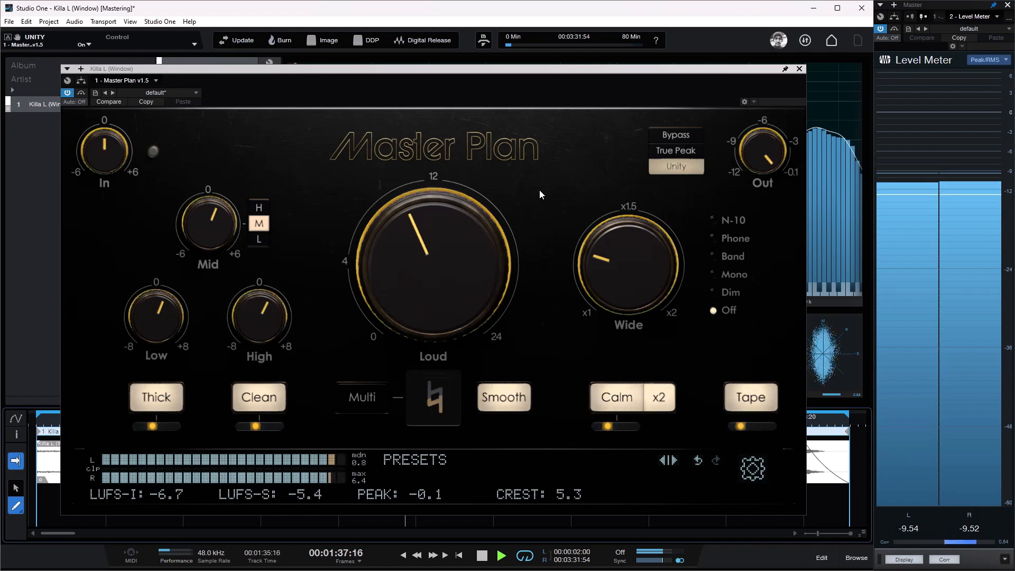
key(space)
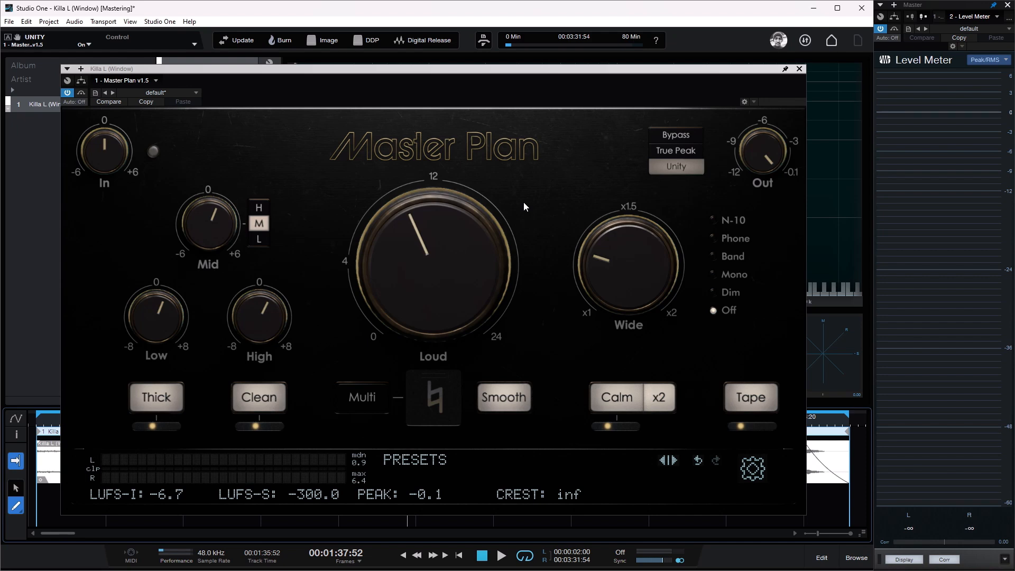
mouse_move(447, 227)
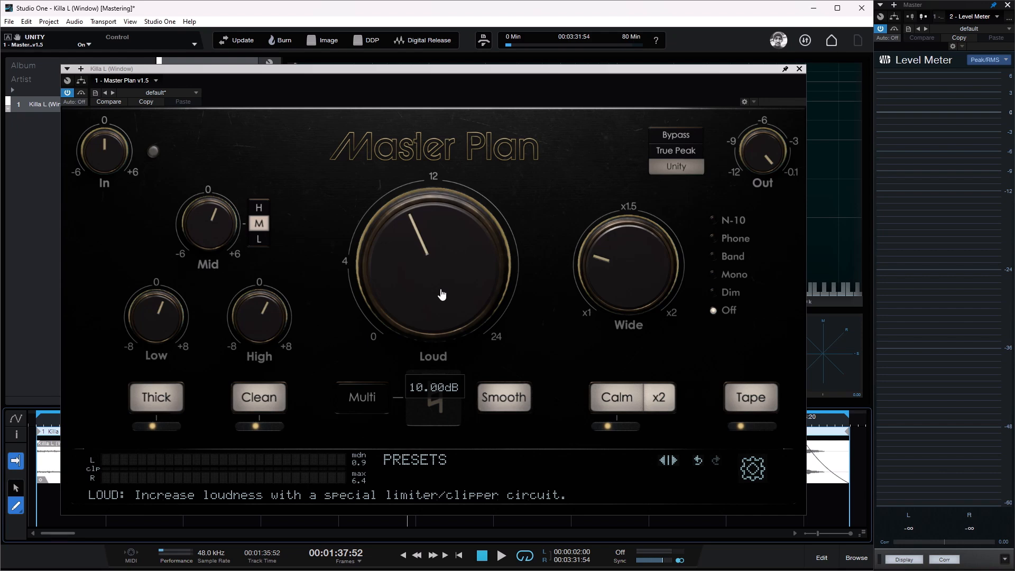
key(Escape)
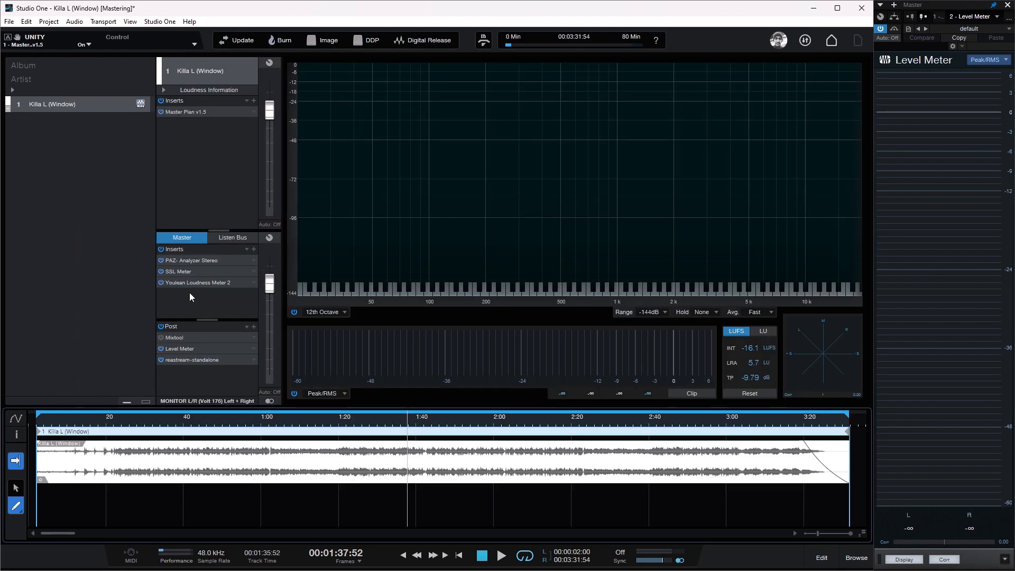
Step: Switch the Mixtool in the master's post section back on and turn off Unity in the track's Master Plan
click(161, 339)
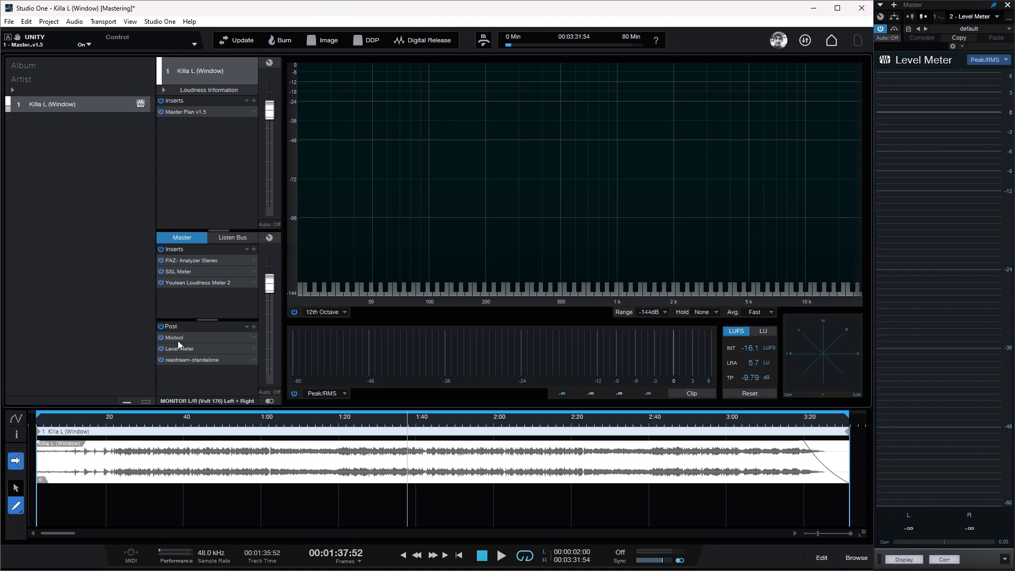
click(200, 113)
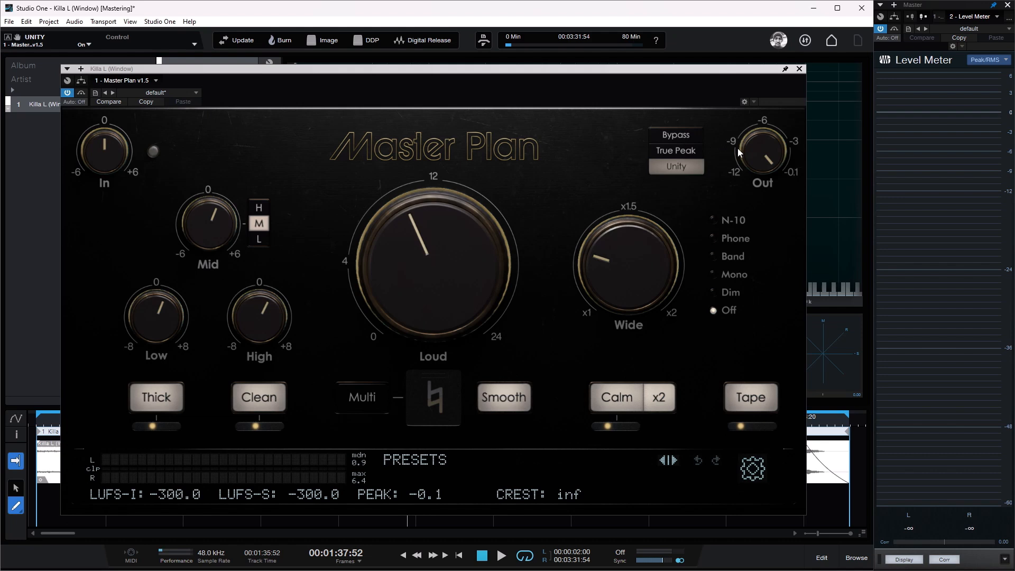
click(696, 170)
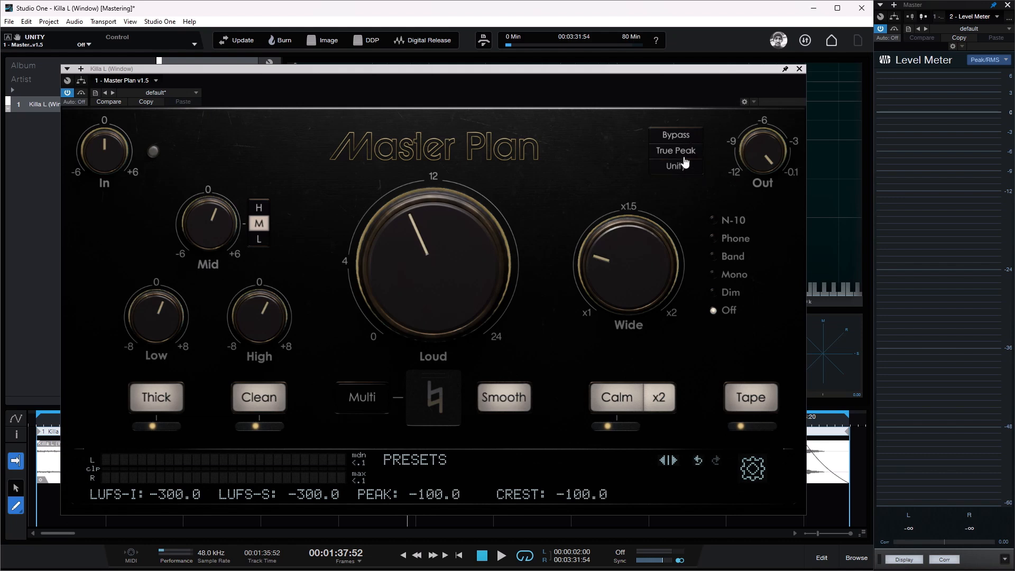
click(800, 69)
Step: Play the track from about 0:20 and check the Master Plan meters, then close its window
double_click(173, 337)
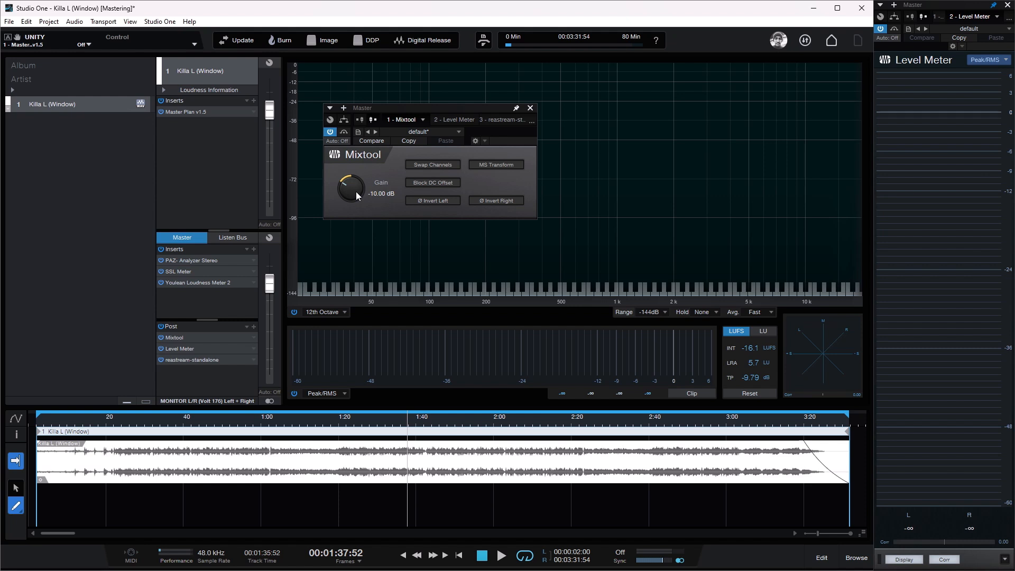
click(106, 426)
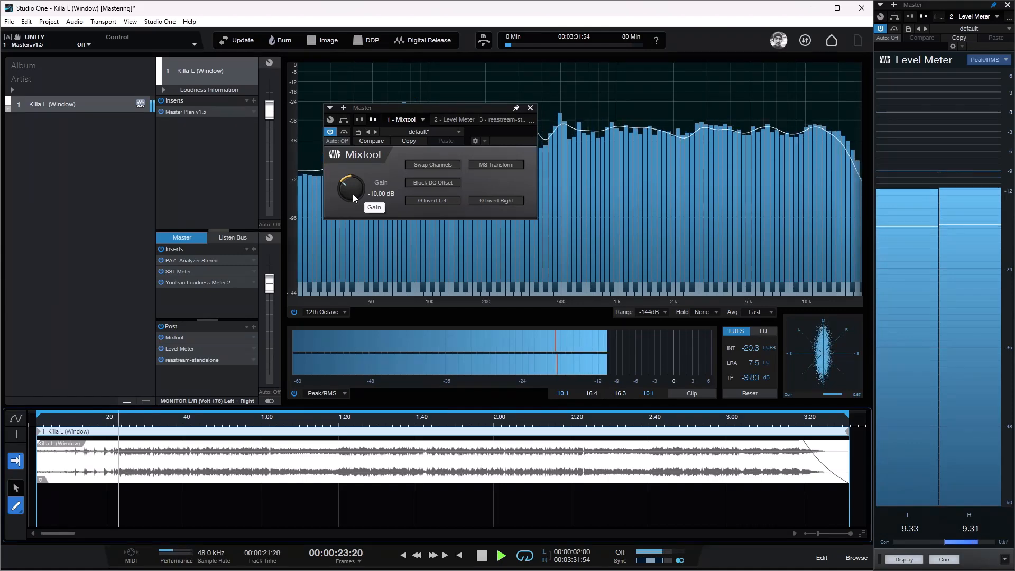
click(229, 108)
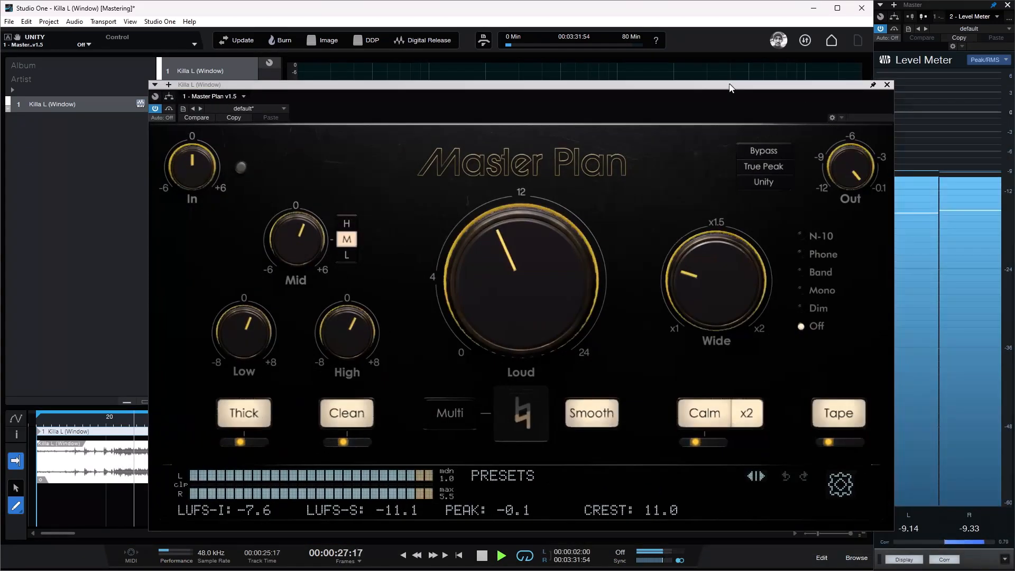
drag(729, 85, 724, 82)
click(882, 82)
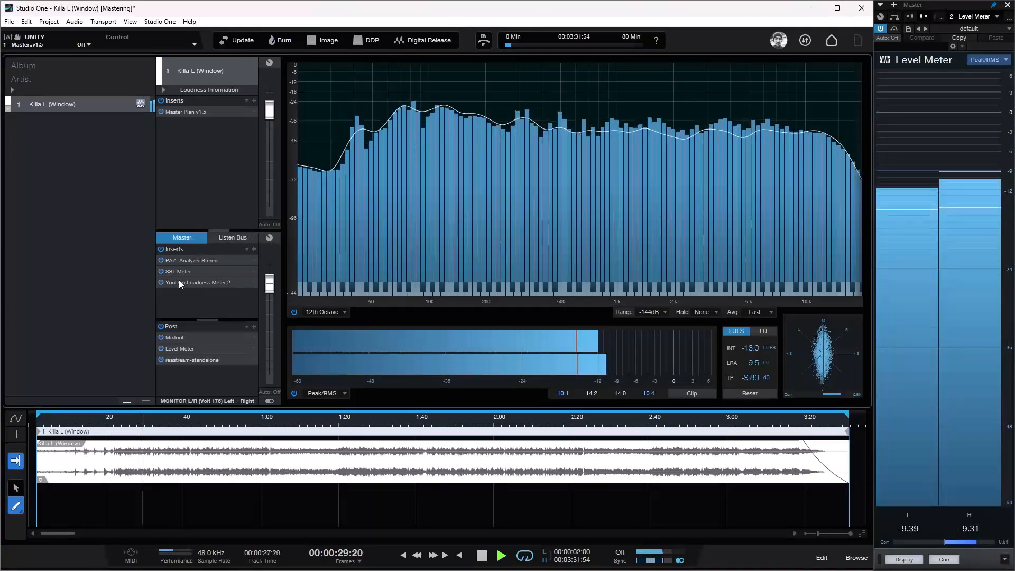
Step: Raise the gain of the Mixtool in the master's post section gradually to 0 dB while the track plays
click(175, 337)
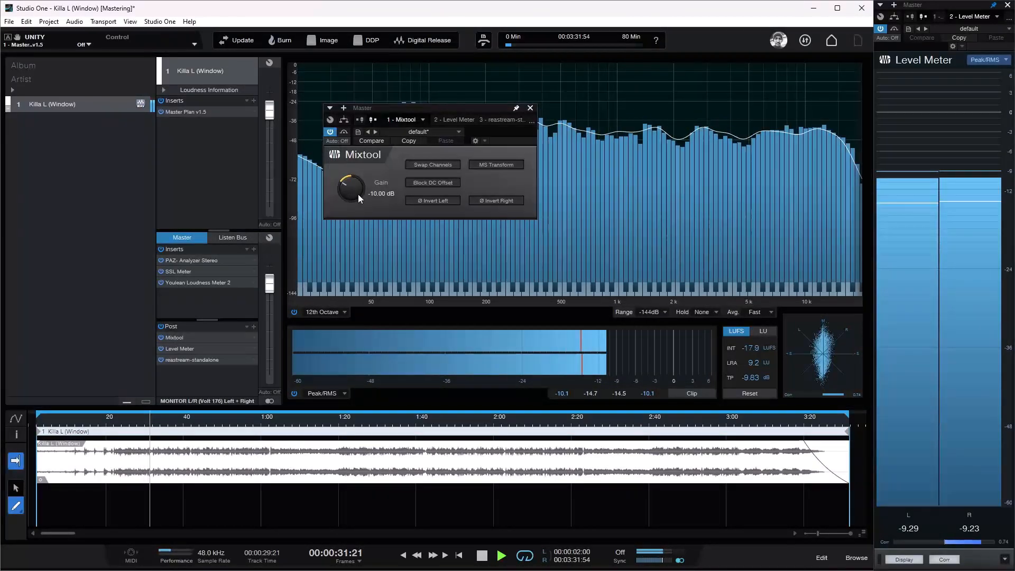
drag(357, 199, 356, 196)
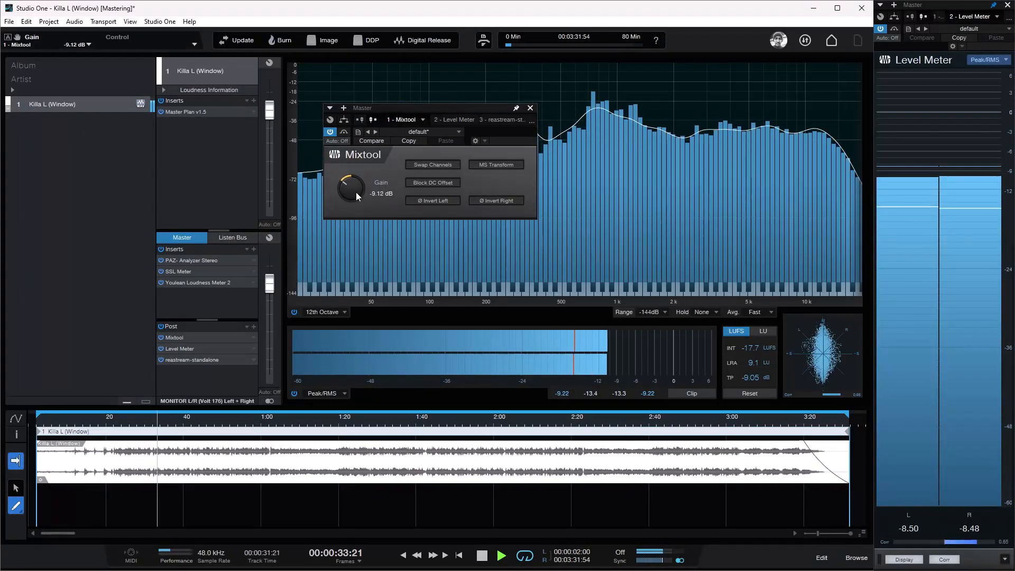
scroll(356, 197, up, 2)
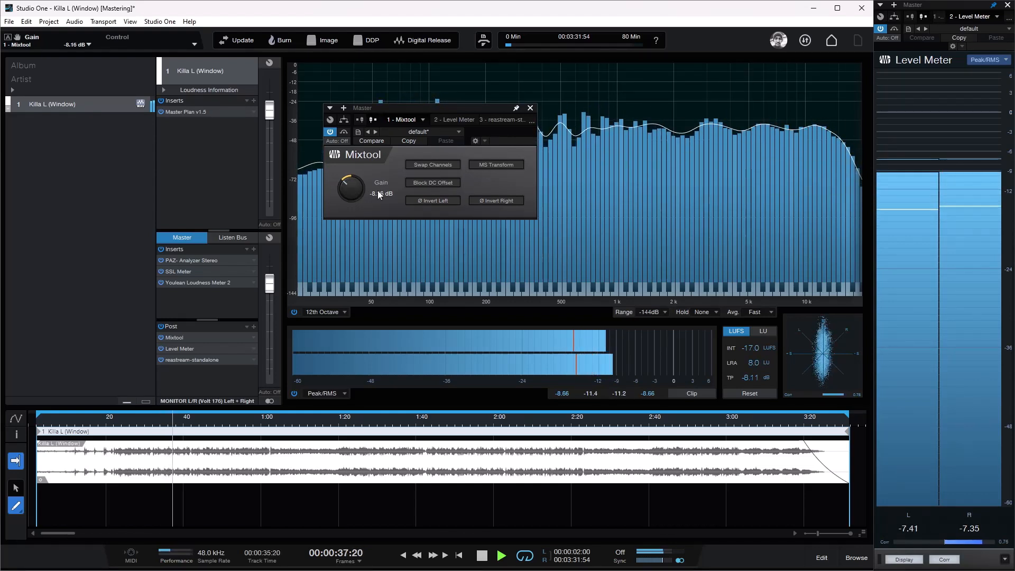
scroll(354, 196, up, 3)
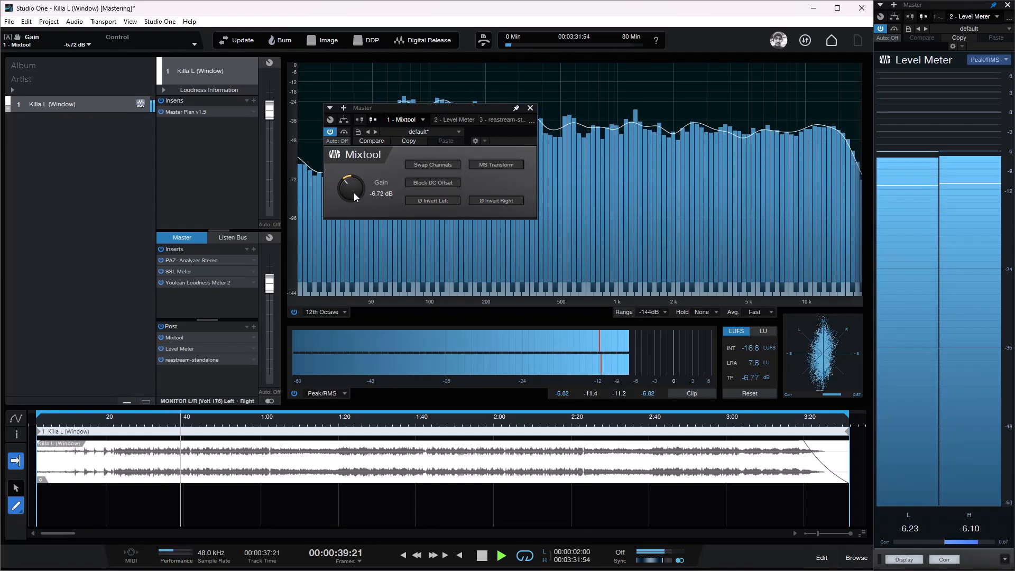
scroll(355, 193, up, 1)
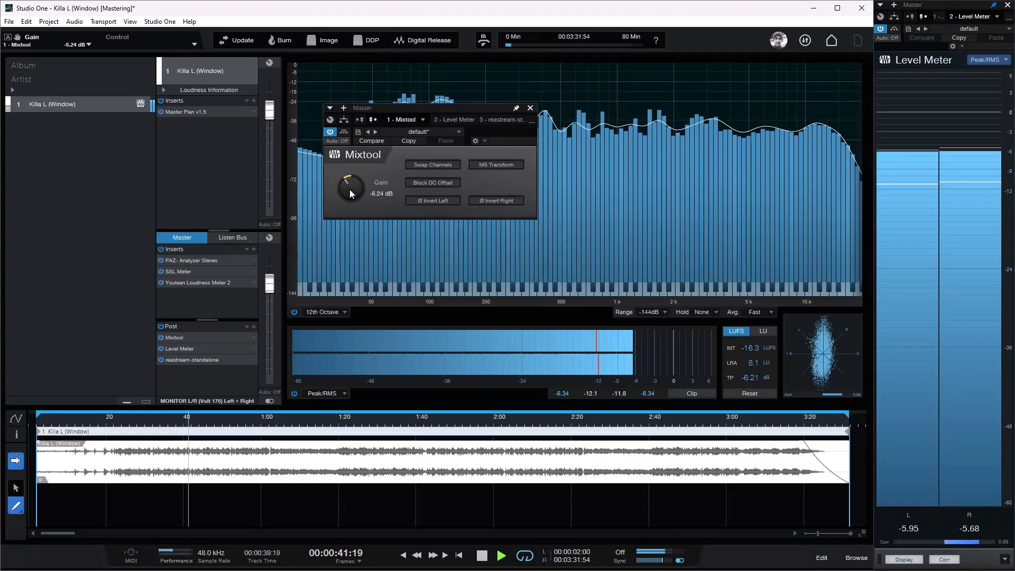
scroll(352, 194, up, 3)
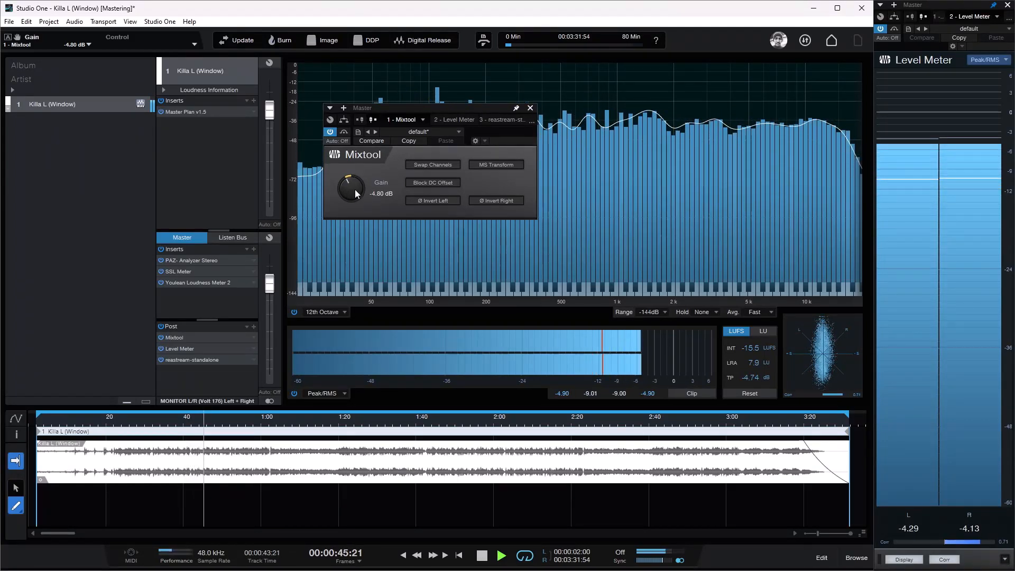
scroll(355, 193, up, 2)
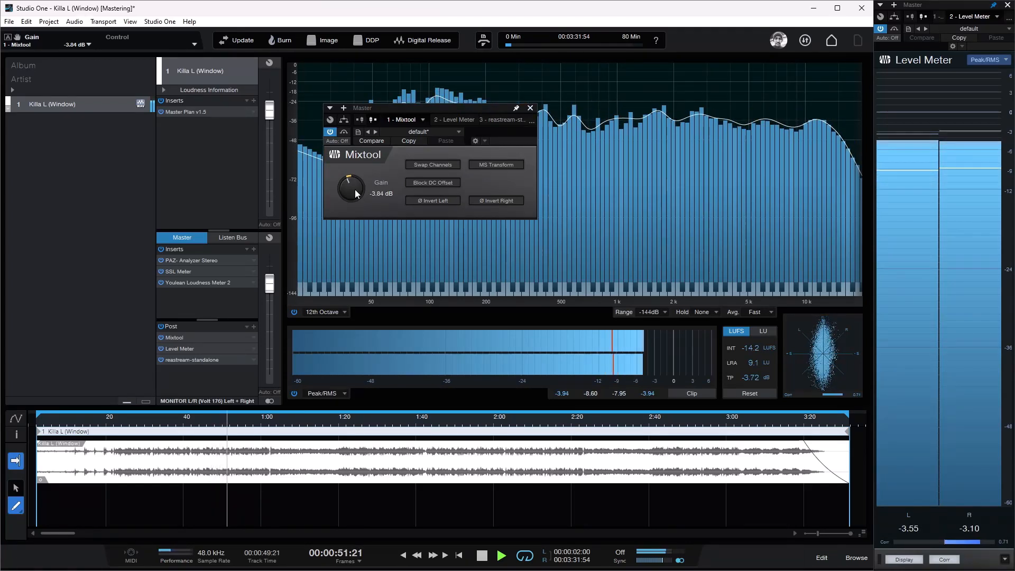
scroll(356, 193, up, 1)
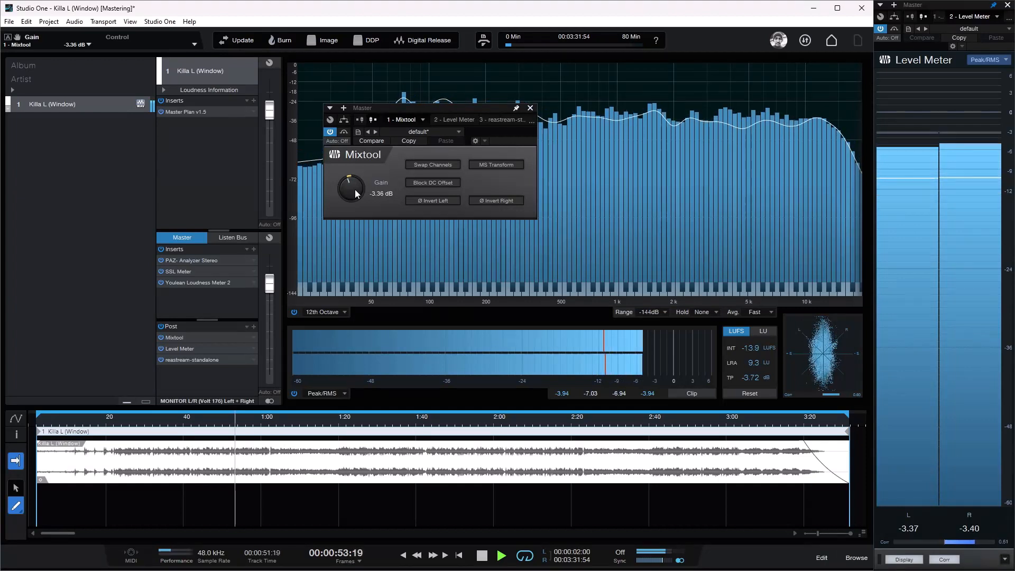
scroll(355, 194, up, 1)
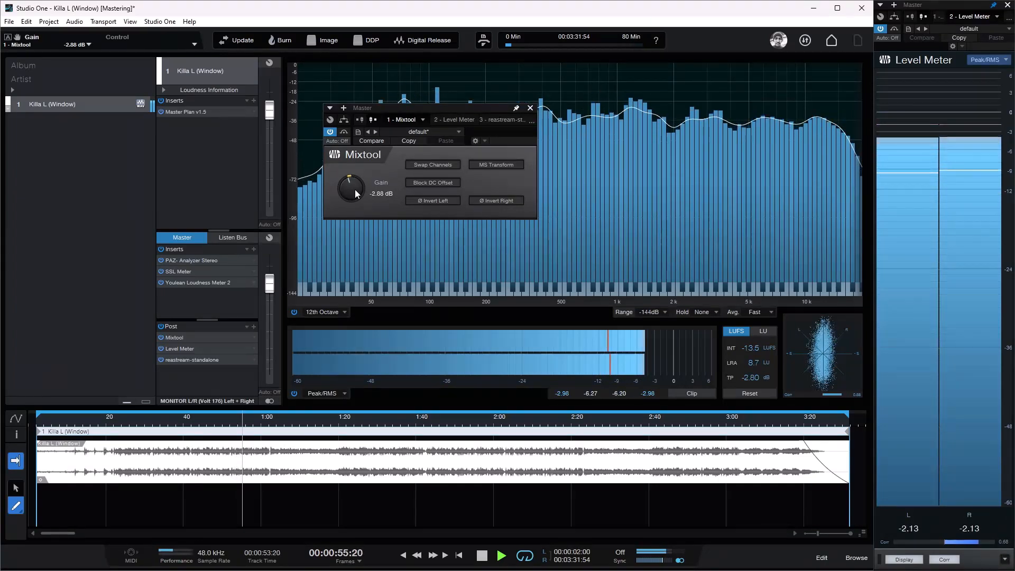
scroll(355, 194, up, 1)
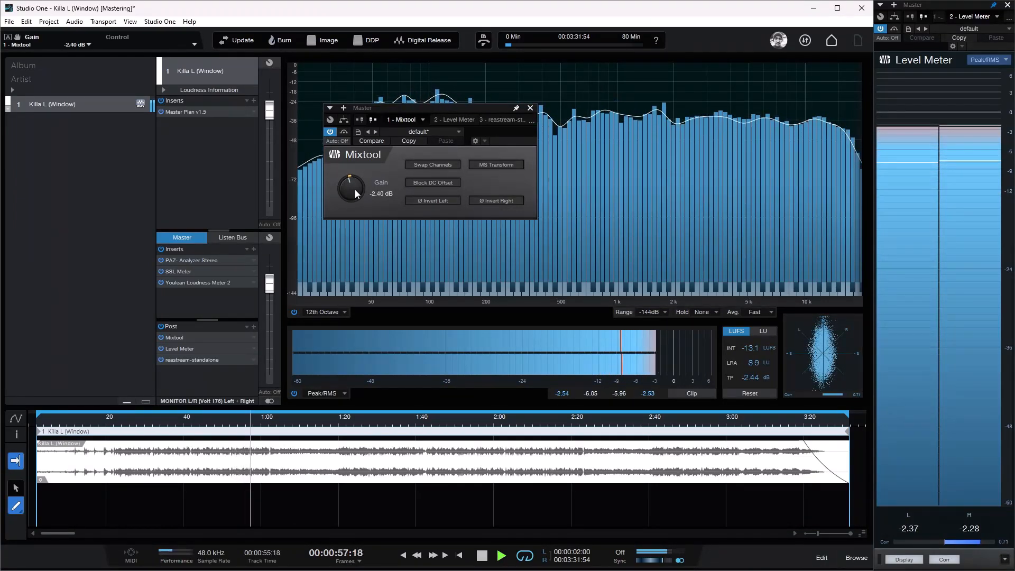
scroll(355, 194, up, 2)
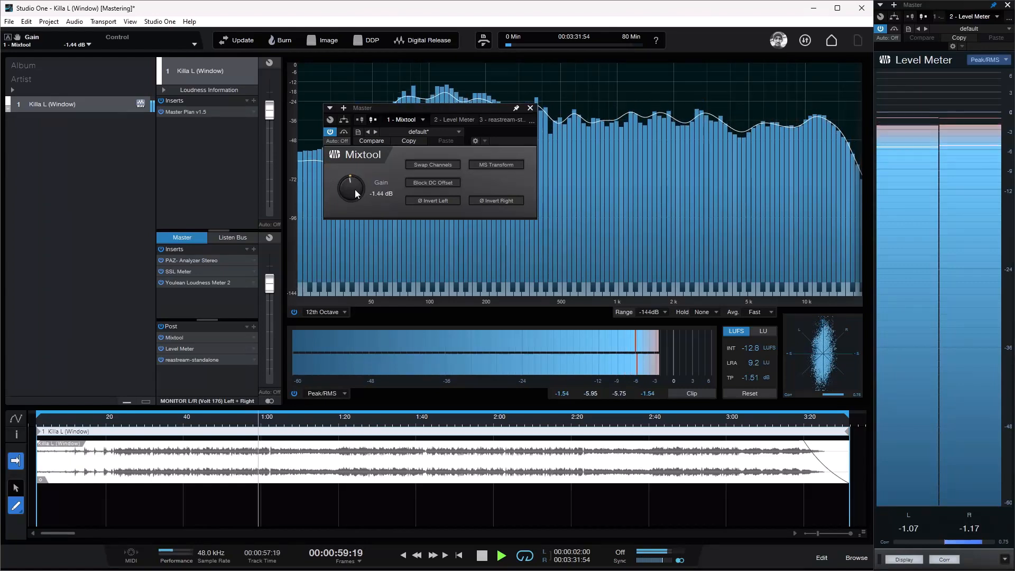
scroll(356, 194, up, 3)
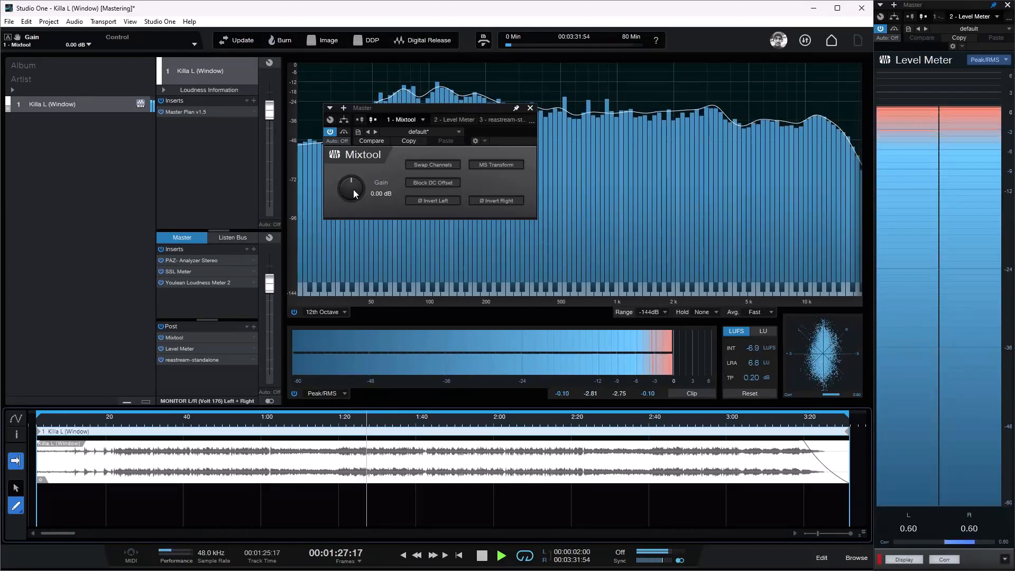
Step: Lower the Mixtool's gain to -10.08 dB and stop playback
scroll(353, 189, down, 5)
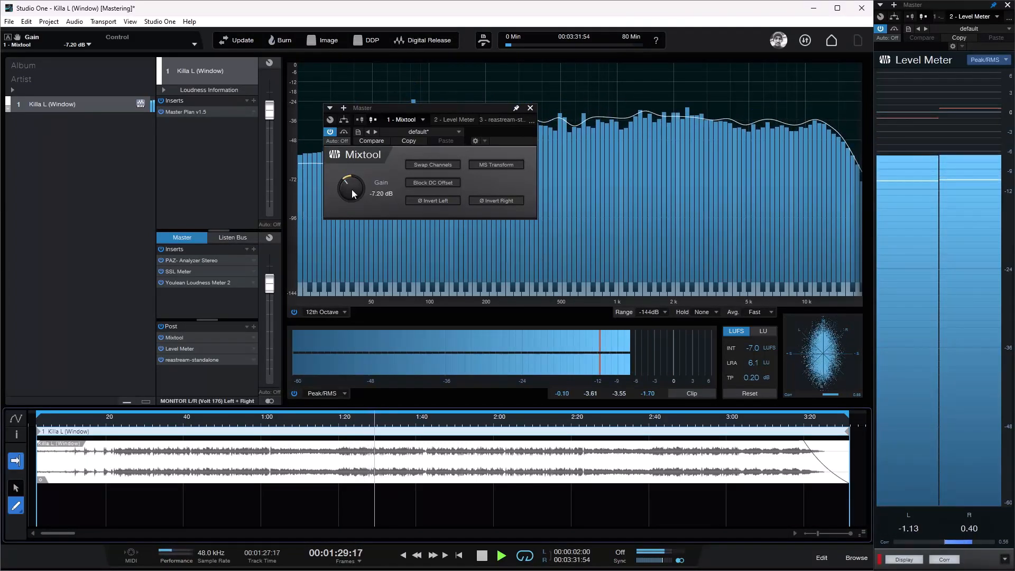
scroll(353, 190, down, 2)
key(space)
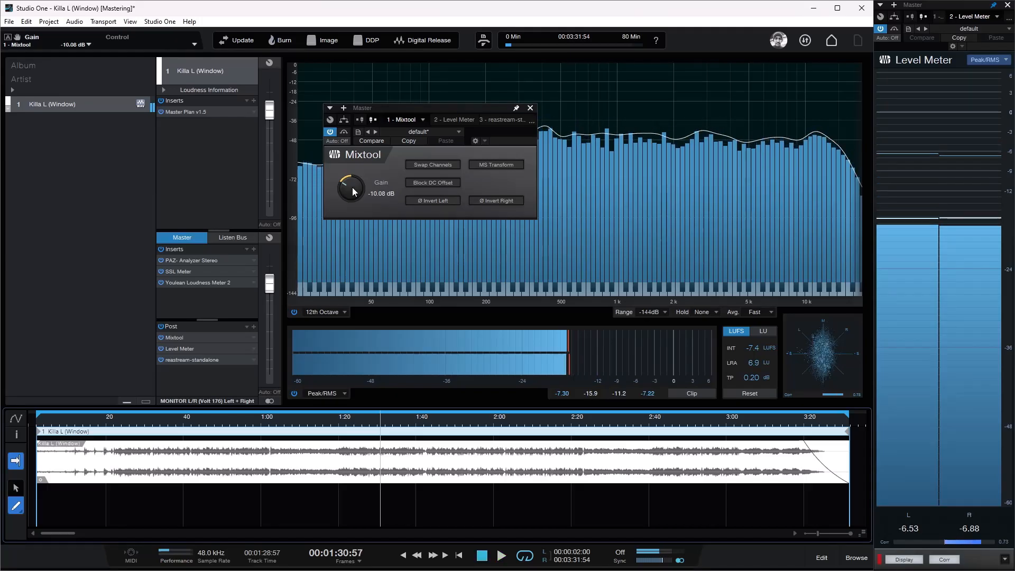